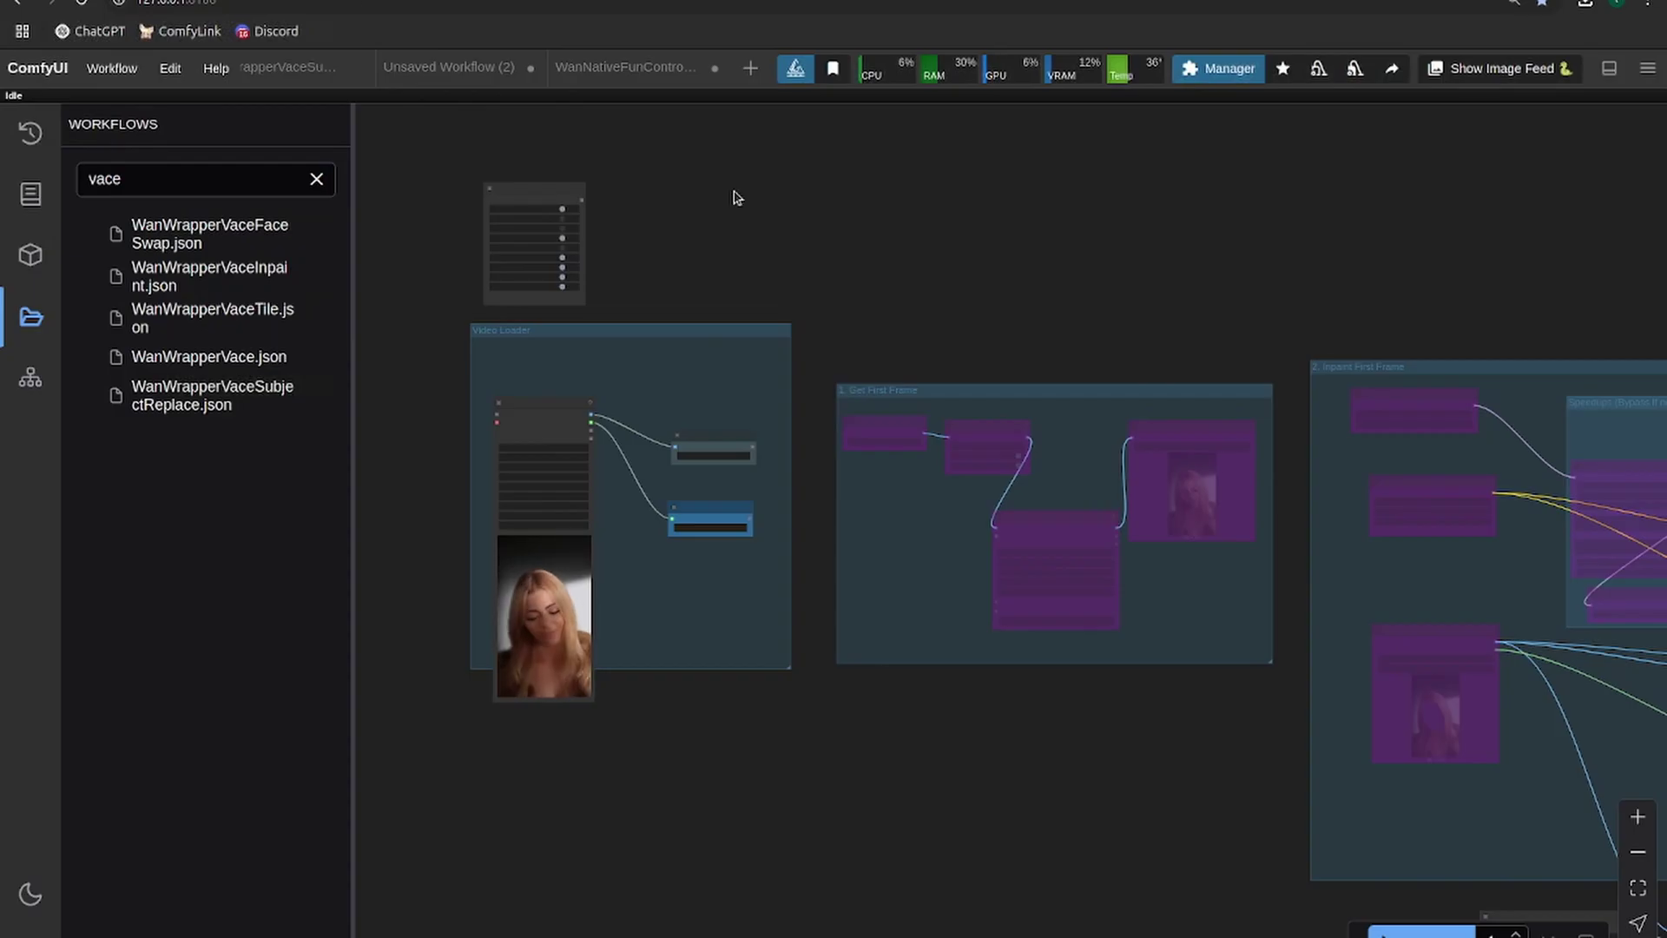
Step: Bypass the Model Loaders, Comparison, Input Video, Reference Image and SAM2 Masking groups in the Fast Groups Bypasser
scroll(732, 197, up, 5)
scroll(815, 323, up, 1)
drag(815, 323, 1109, 401)
drag(891, 339, 923, 214)
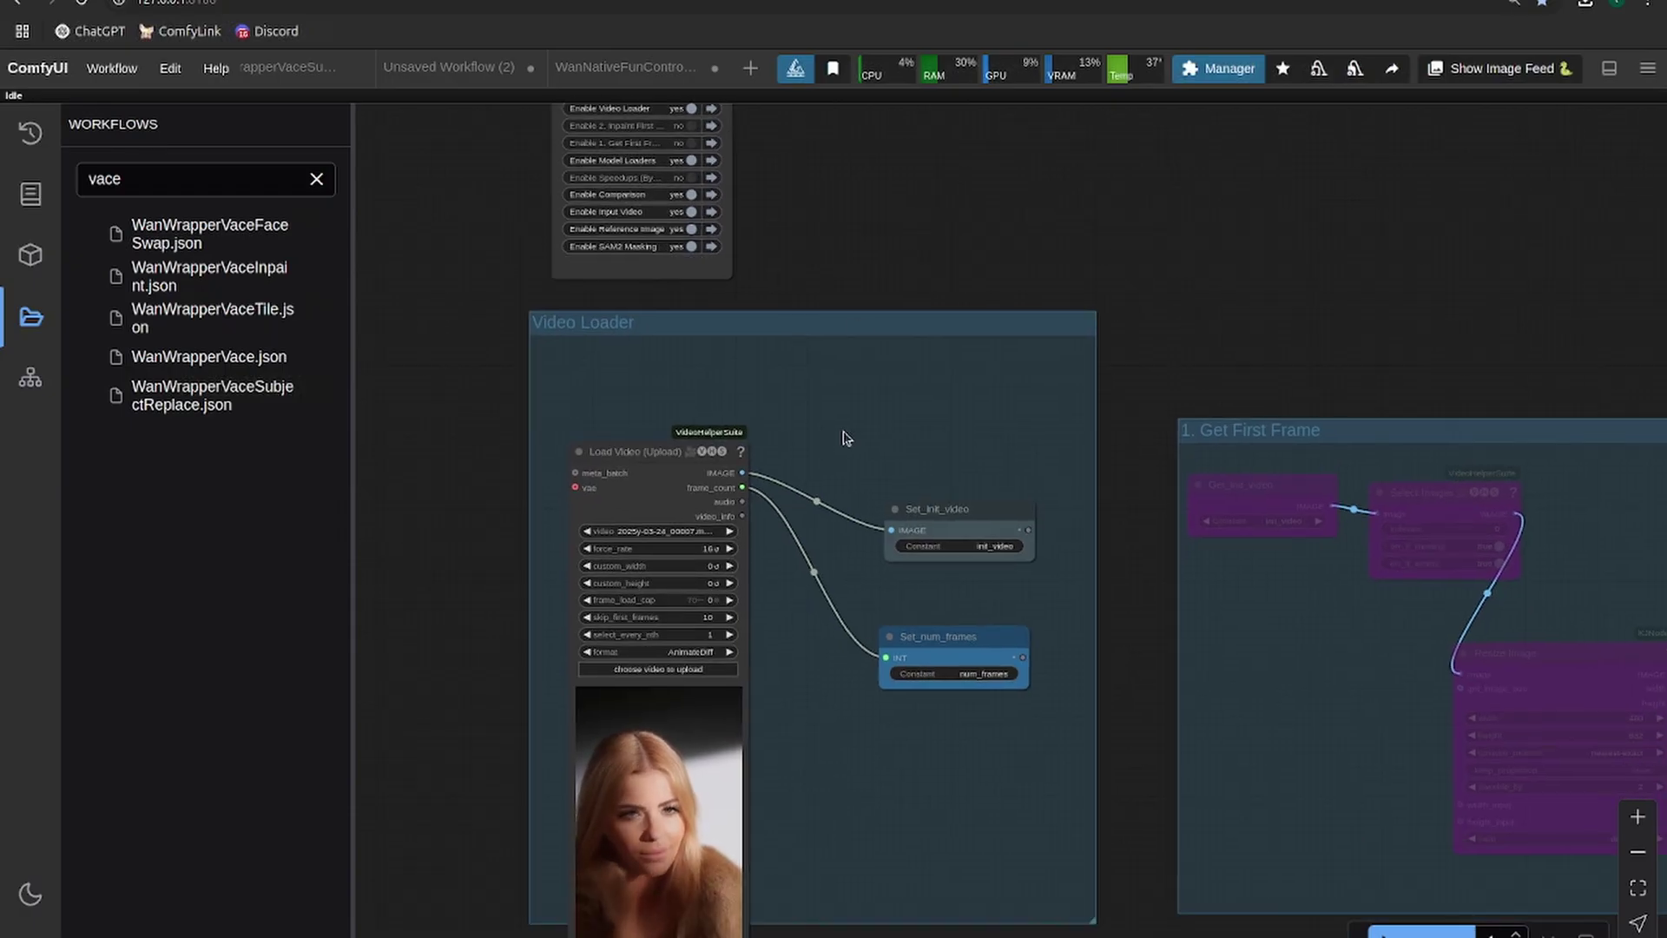
drag(841, 435, 885, 324)
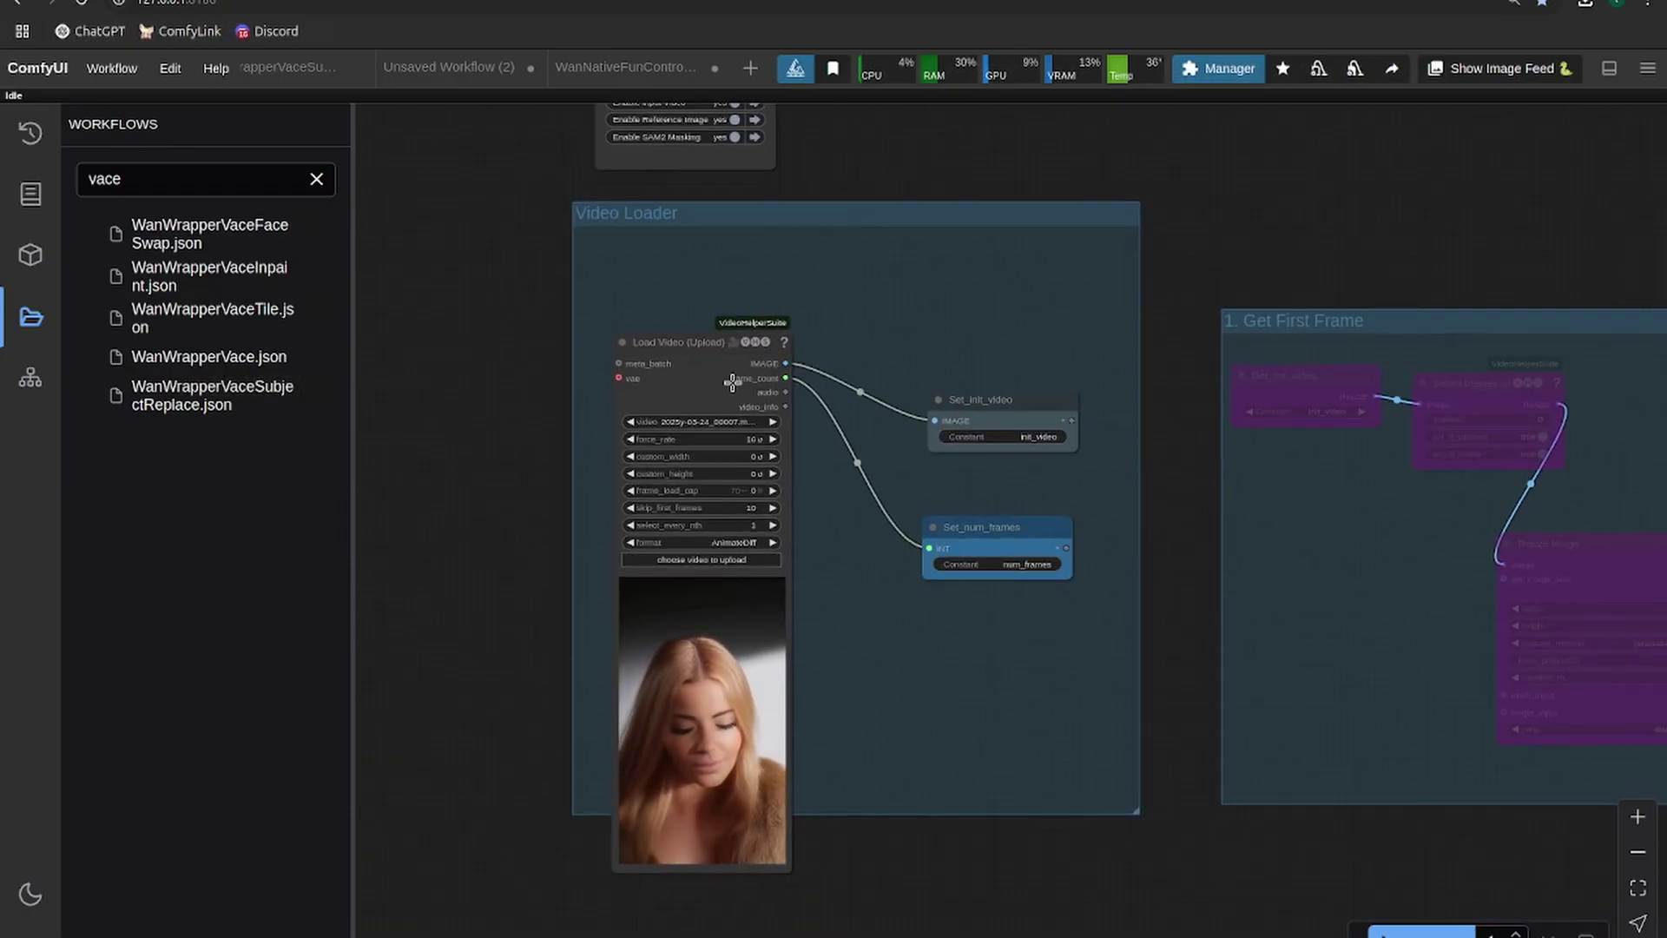
drag(707, 292, 706, 499)
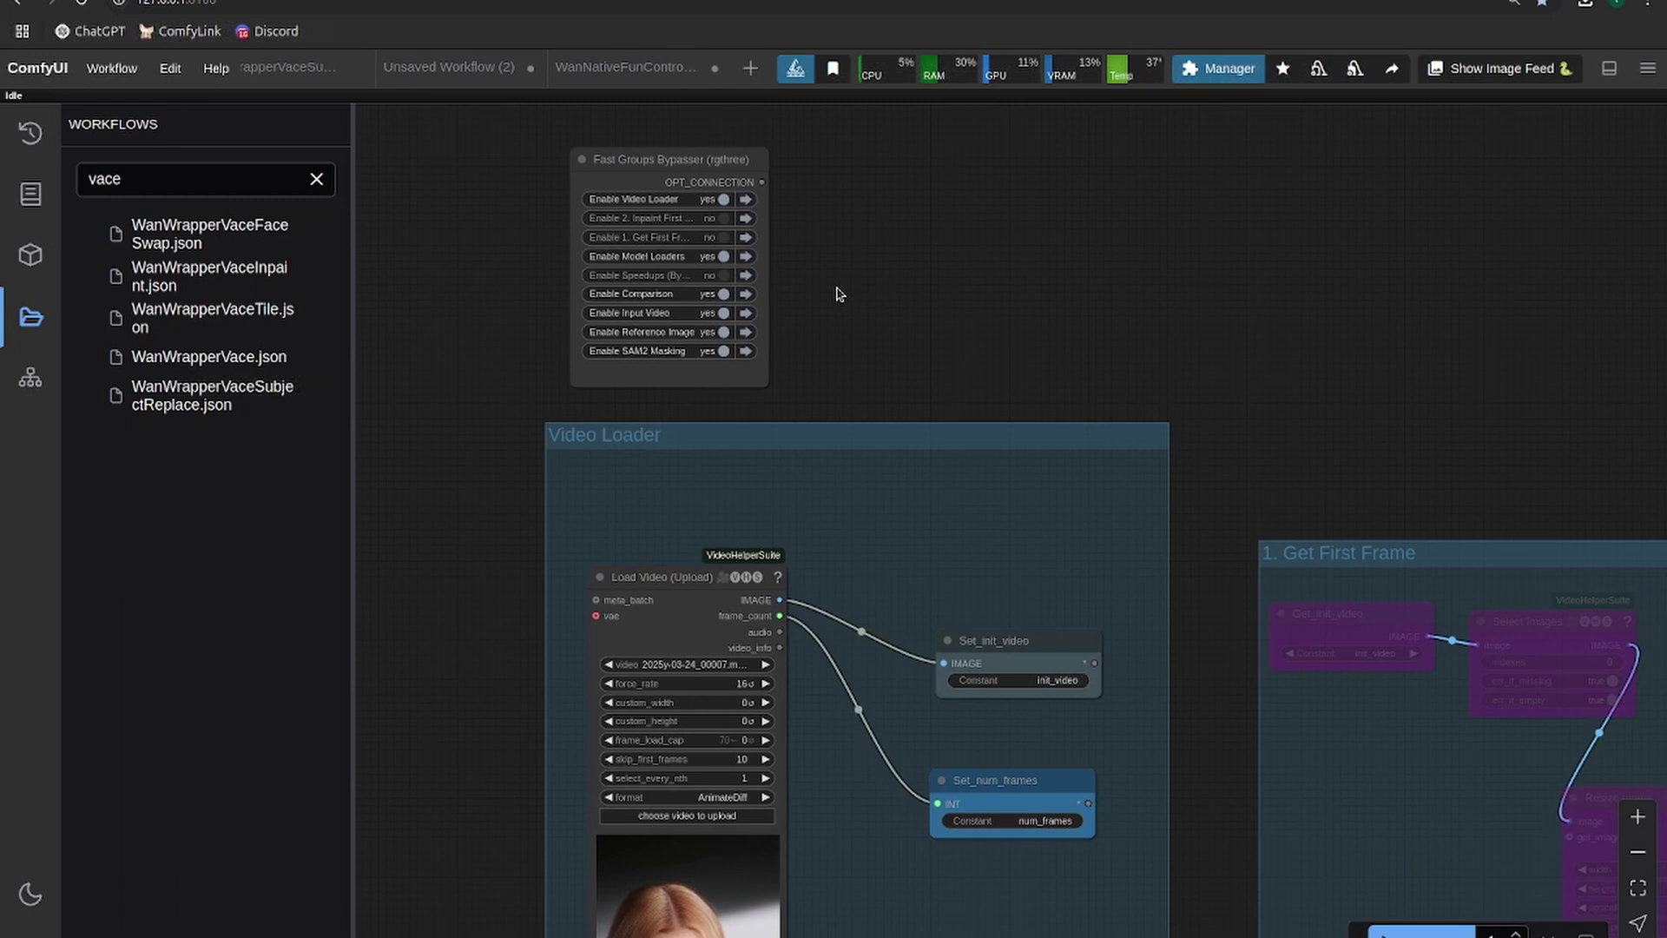
scroll(738, 295, up, 4)
click(731, 336)
click(731, 387)
click(731, 412)
click(731, 437)
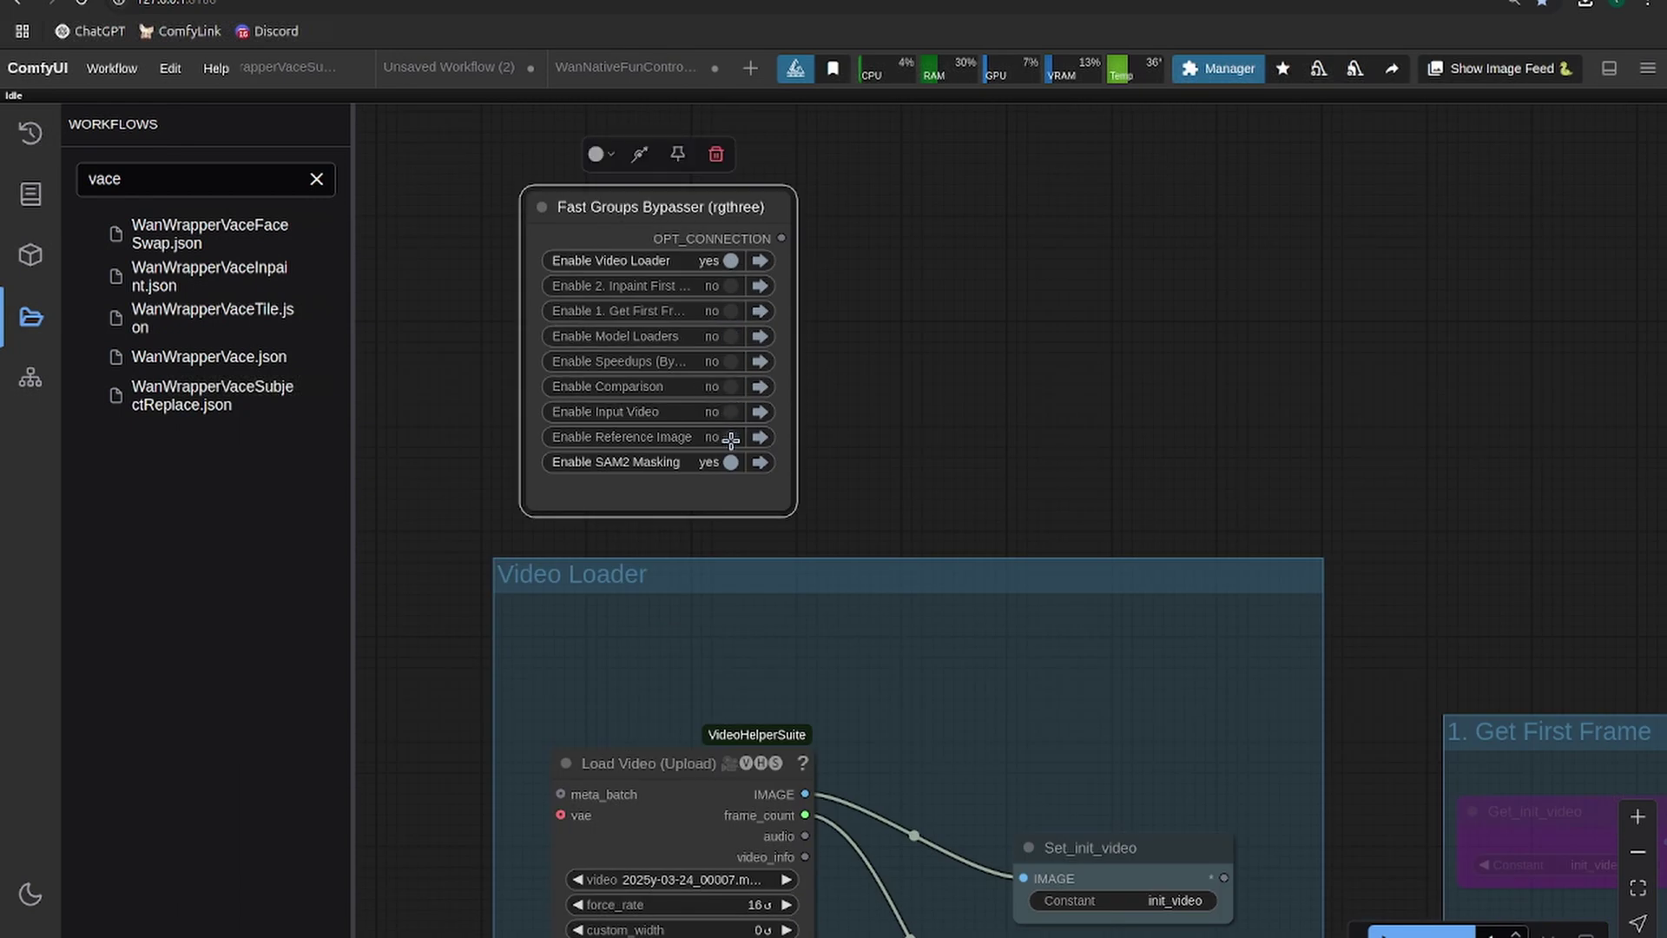
click(731, 462)
Step: Enable the 2. Inpaint First Frame and 1. Get First Frame groups in the Fast Groups Bypasser
scroll(1019, 383, down, 1)
scroll(998, 373, right, 2)
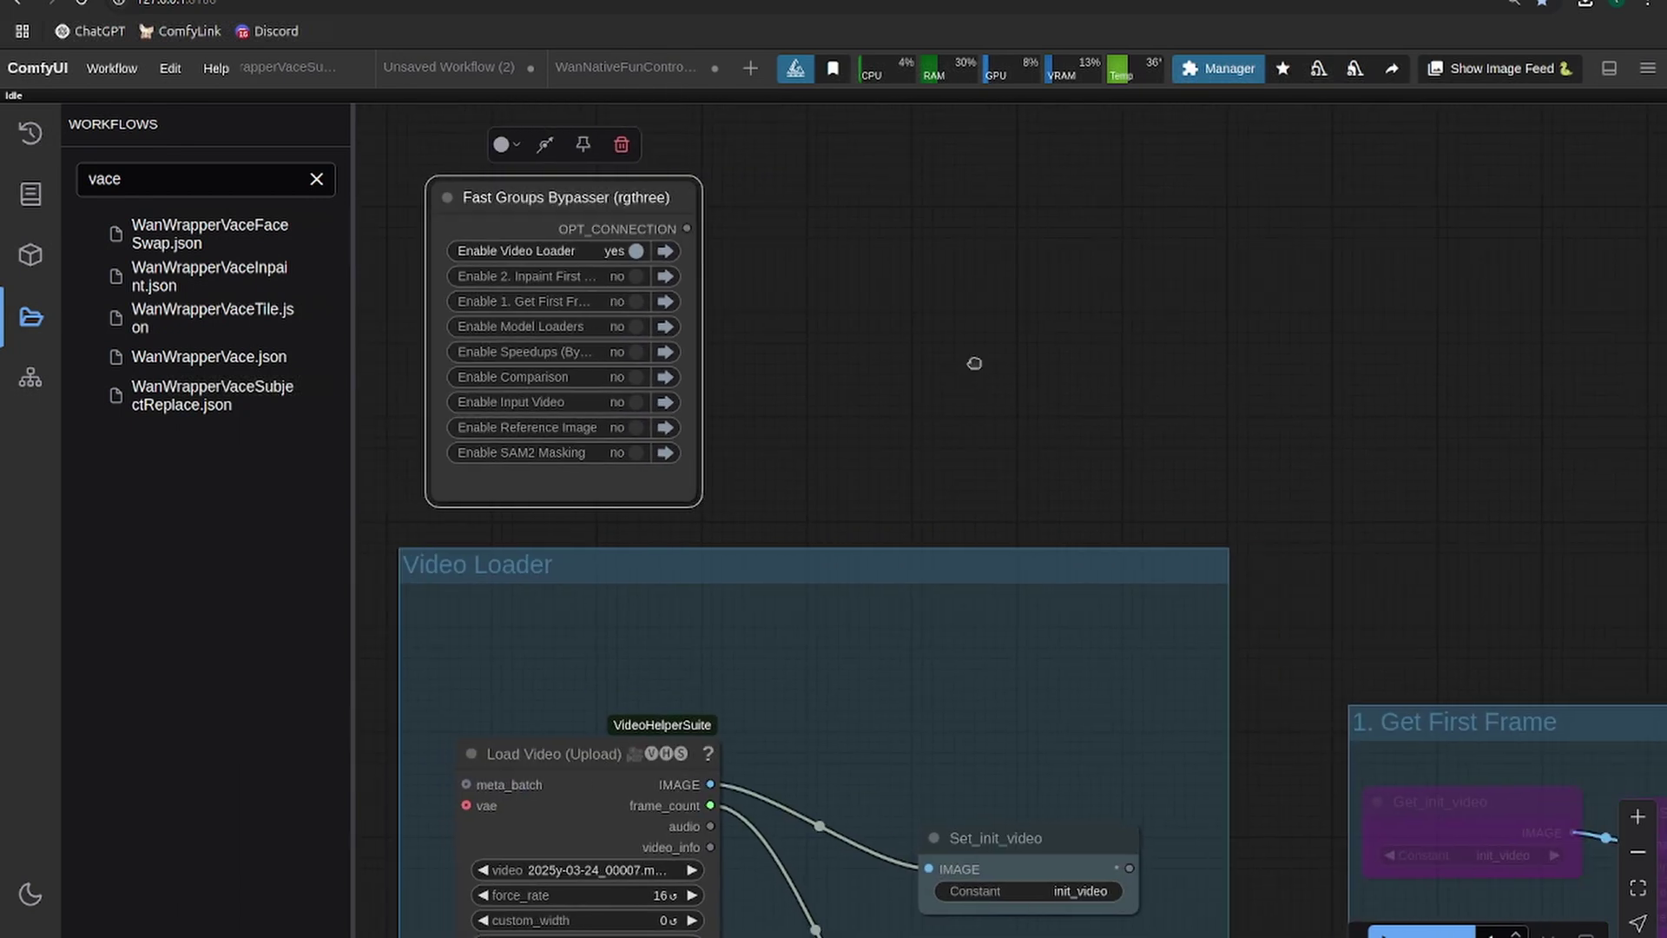
click(627, 276)
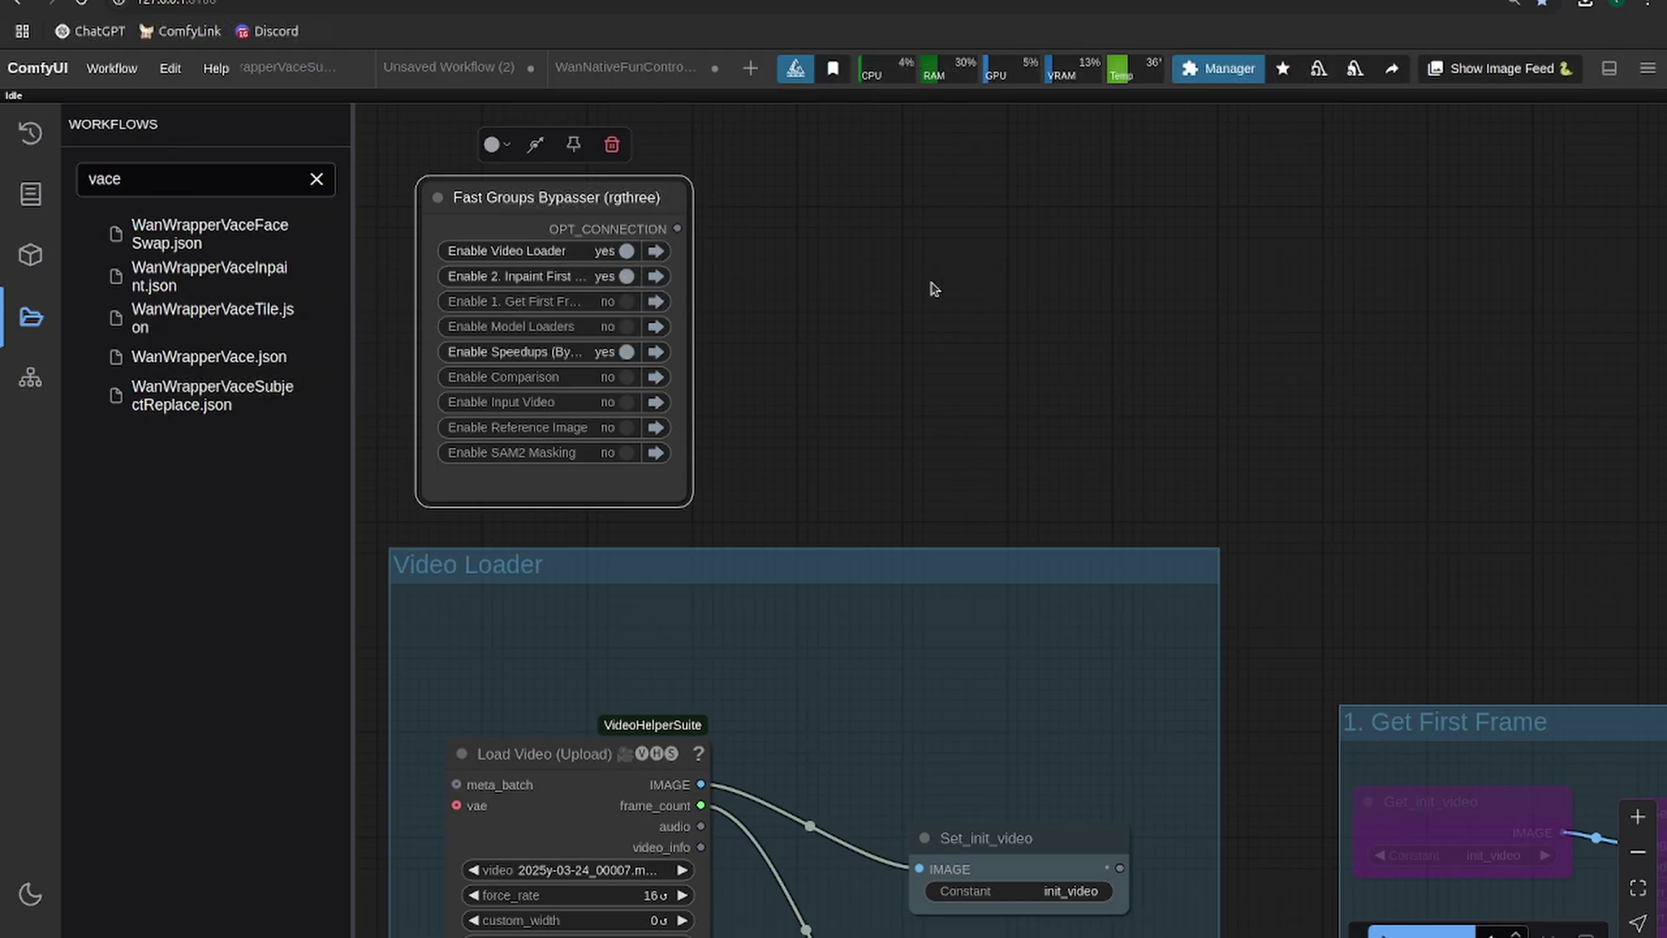
click(626, 301)
Step: Bypass the 2. Inpaint First Frame group in the Fast Groups Bypasser
drag(1179, 324, 608, 198)
scroll(1097, 346, down, 4)
drag(907, 307, 387, 171)
scroll(764, 293, up, 2)
drag(625, 261, 1537, 452)
click(585, 222)
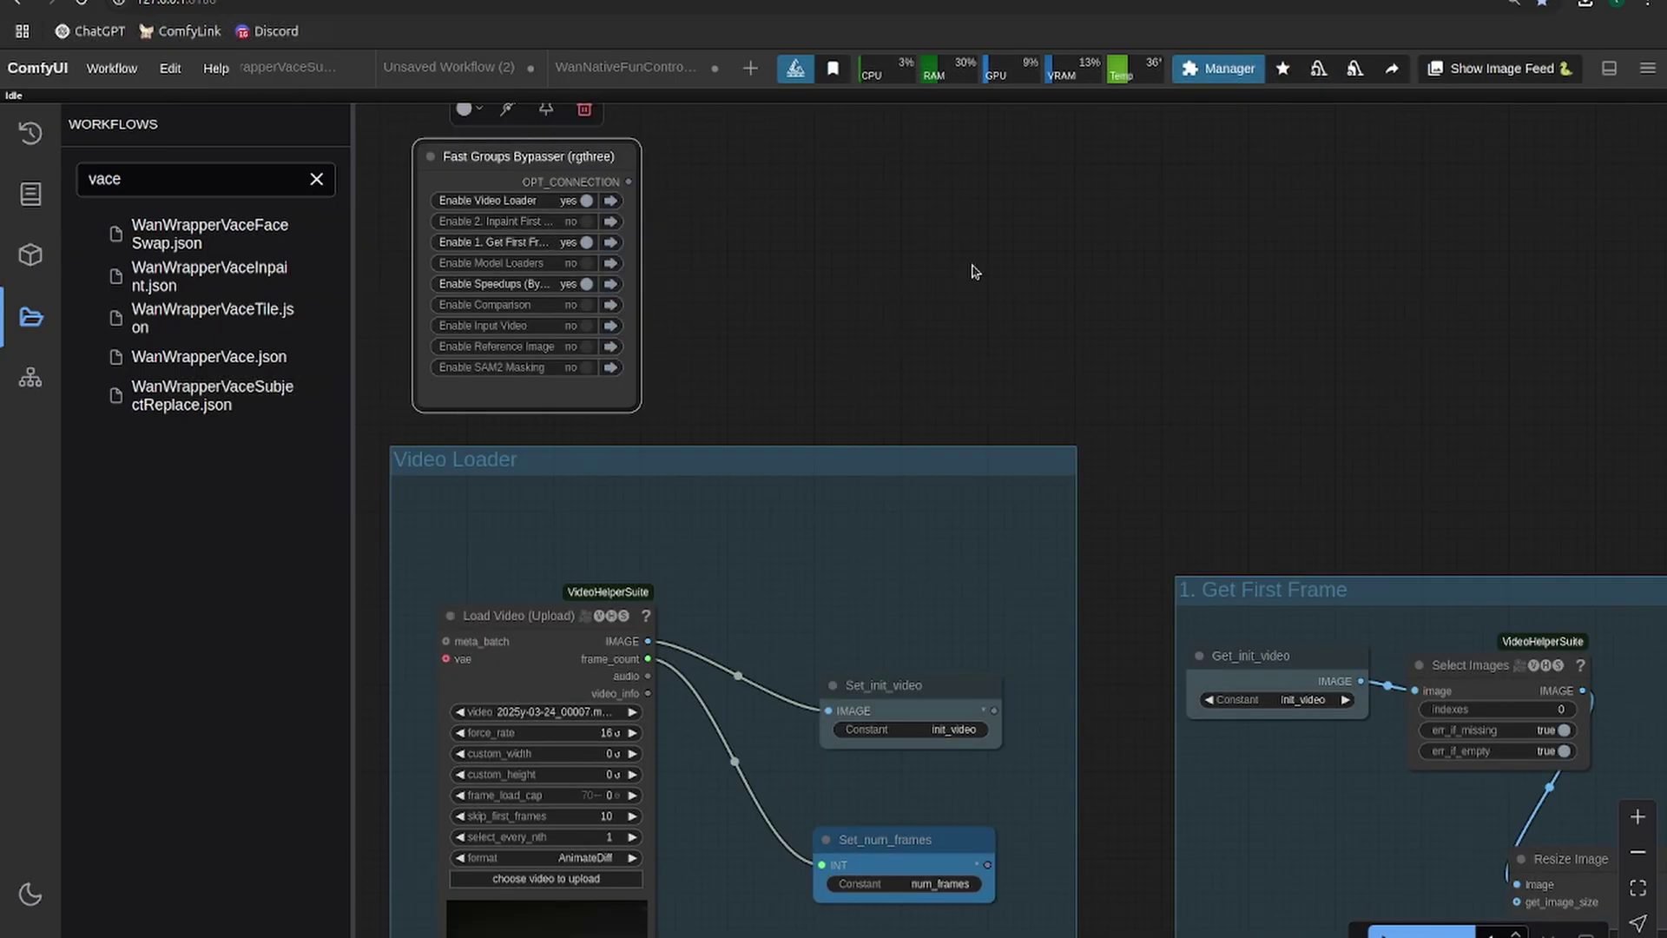
Step: Run the workflow with the 1. Get First Frame group active to extract the video's first frame
drag(1316, 304, 457, 153)
scroll(622, 223, down, 4)
drag(656, 243, 727, 194)
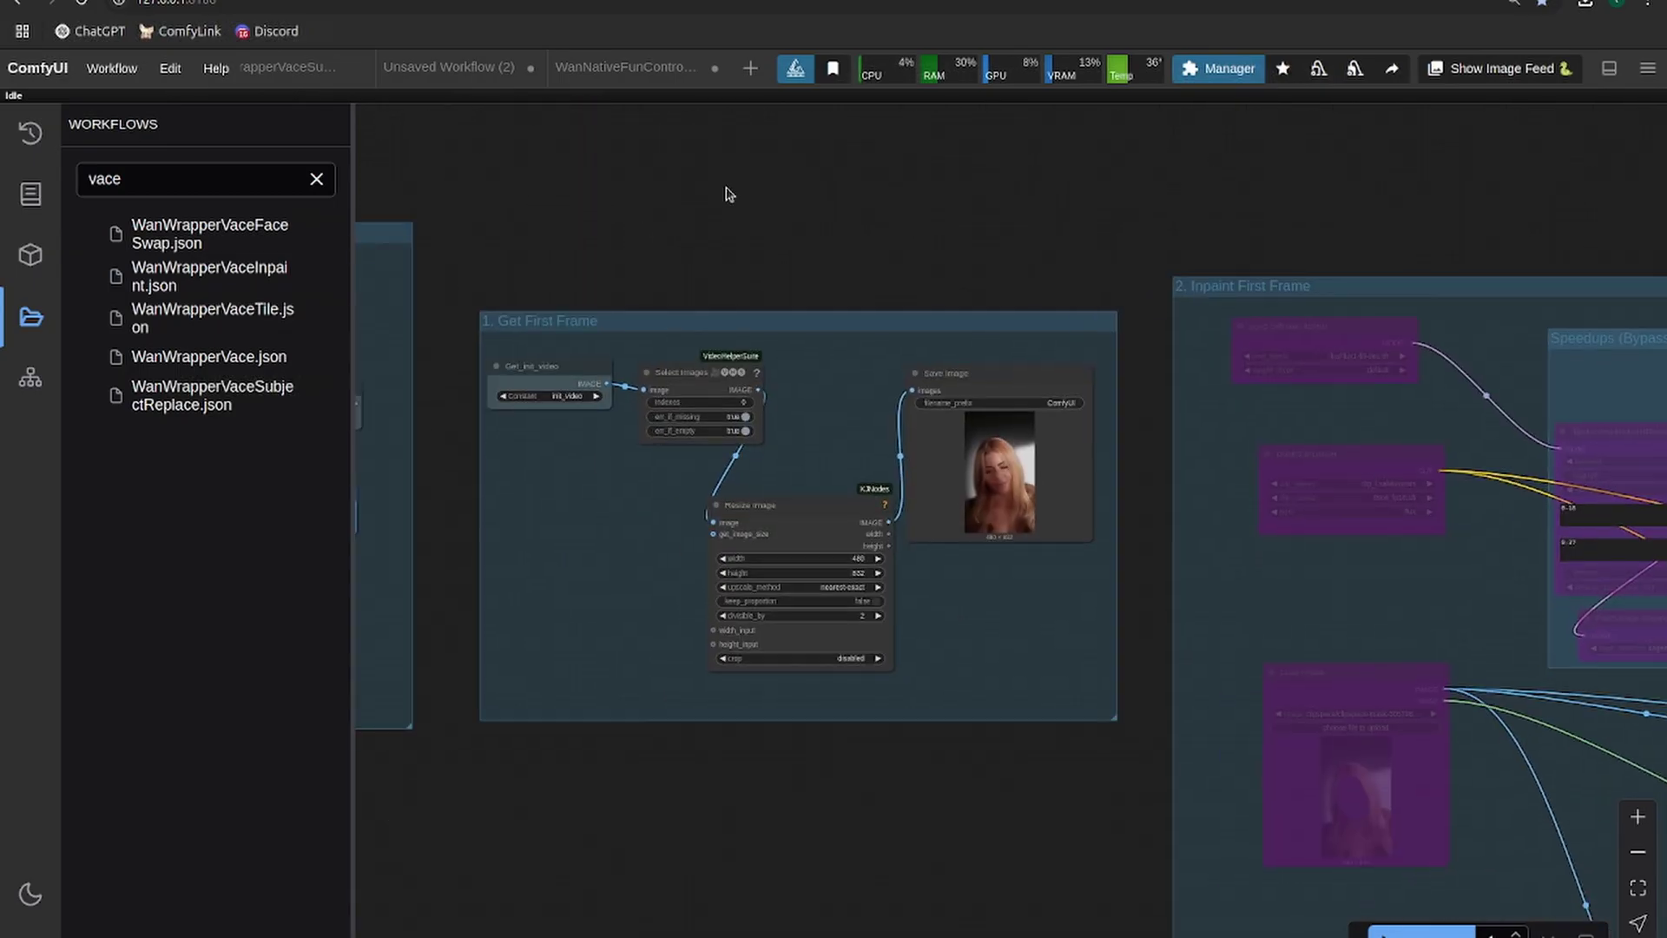
key(ctrl+Return)
Step: Download the extracted first frame from the Save Image node in the 1. Get First Frame group
scroll(990, 469, up, 8)
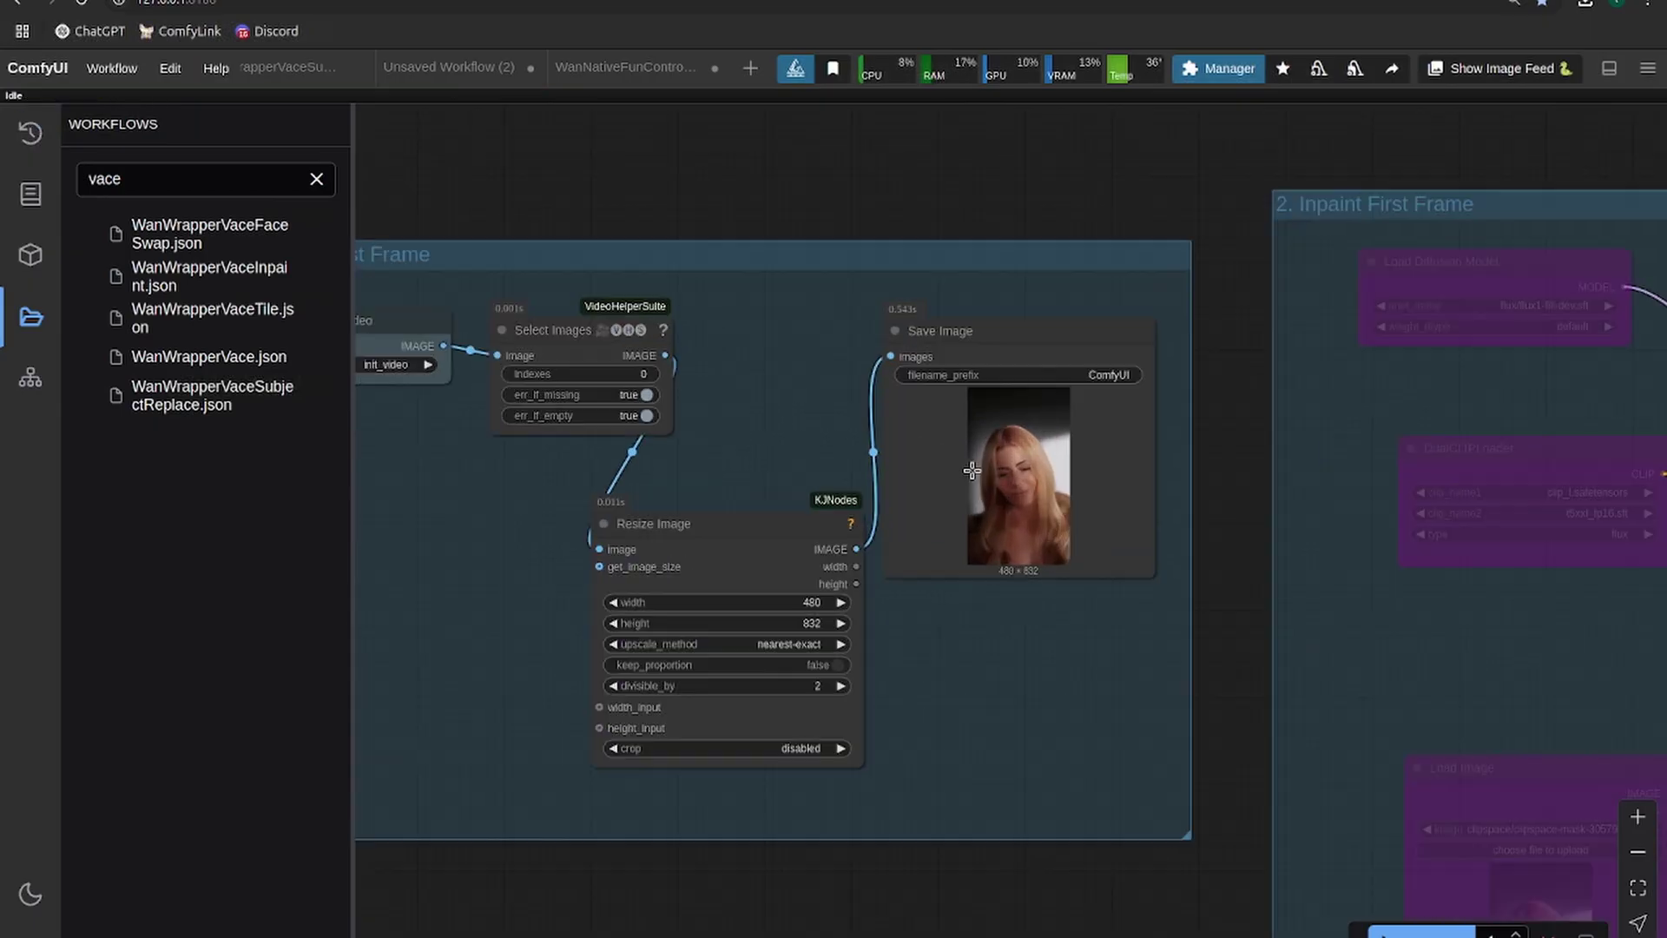
scroll(1038, 494, up, 4)
scroll(1025, 486, down, 6)
scroll(1007, 478, up, 3)
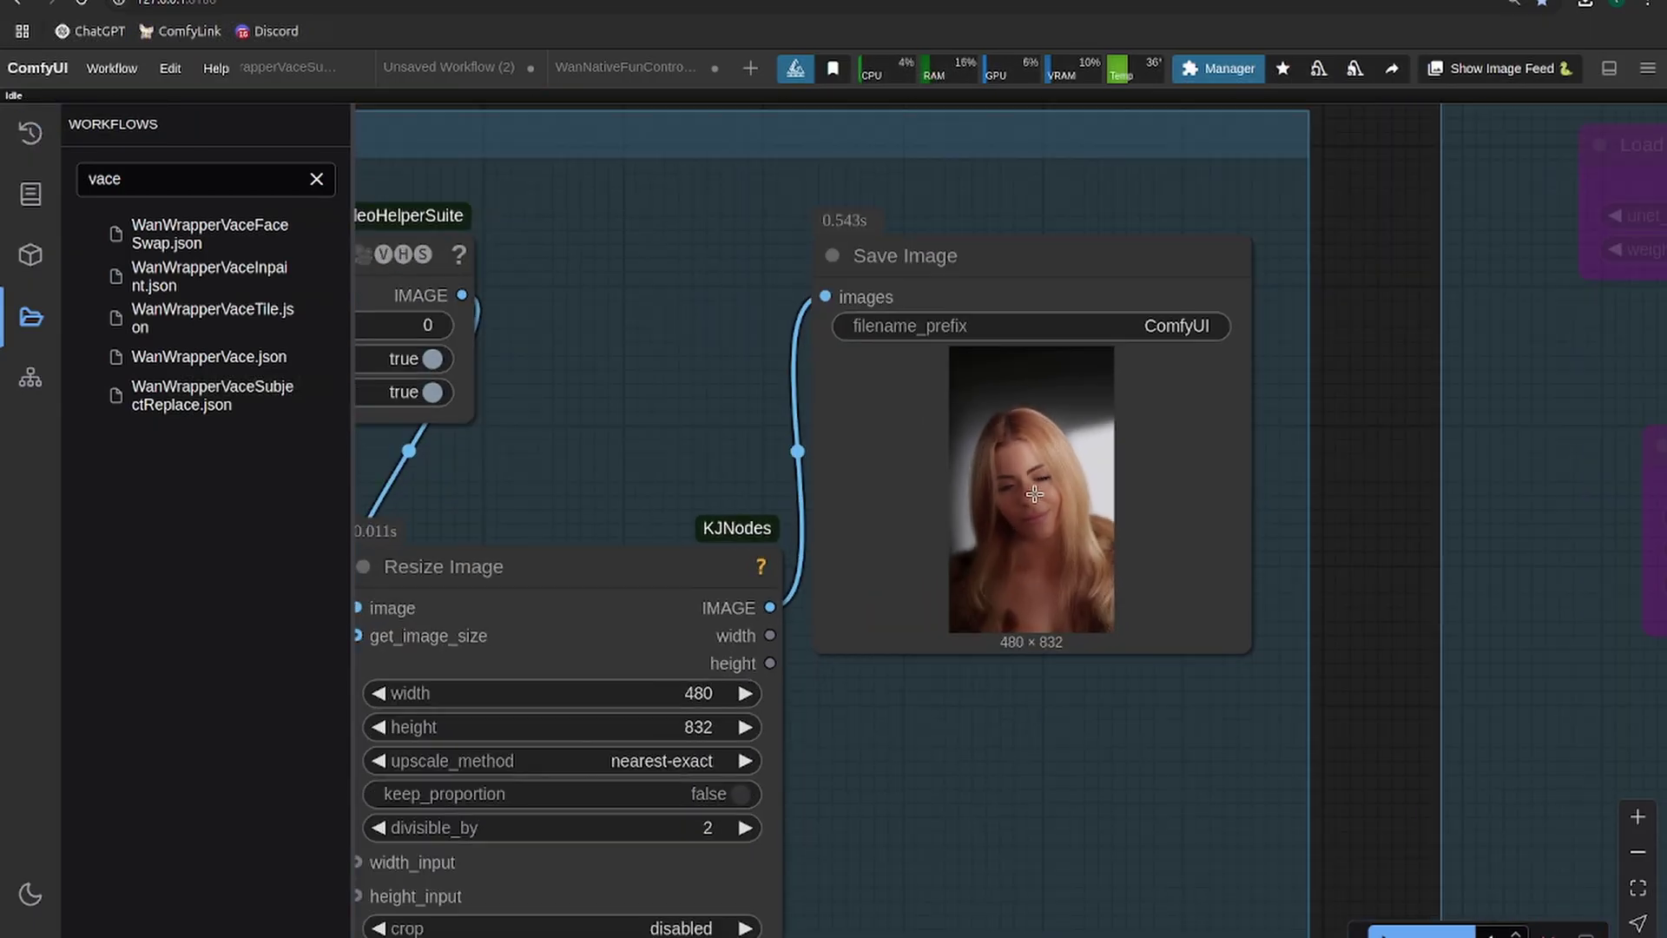
right_click(1004, 475)
Step: Enable the 2. Inpaint First Frame group and load ComfyUI_00111_.png into its Load Image node
scroll(796, 350, down, 5)
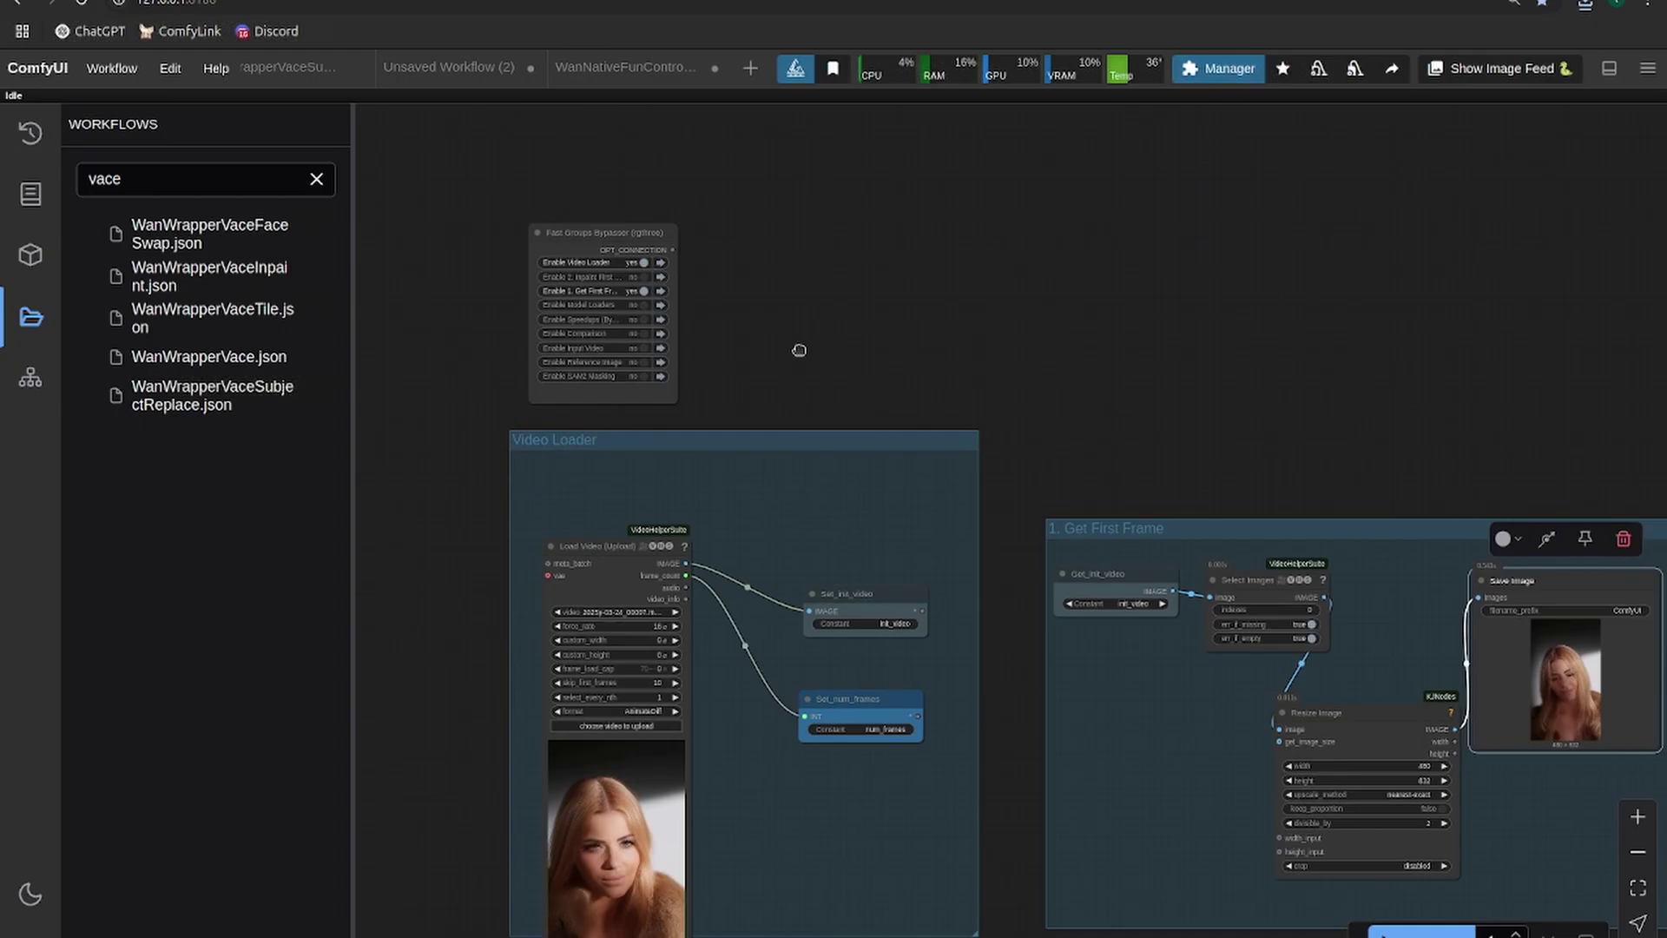
click(662, 276)
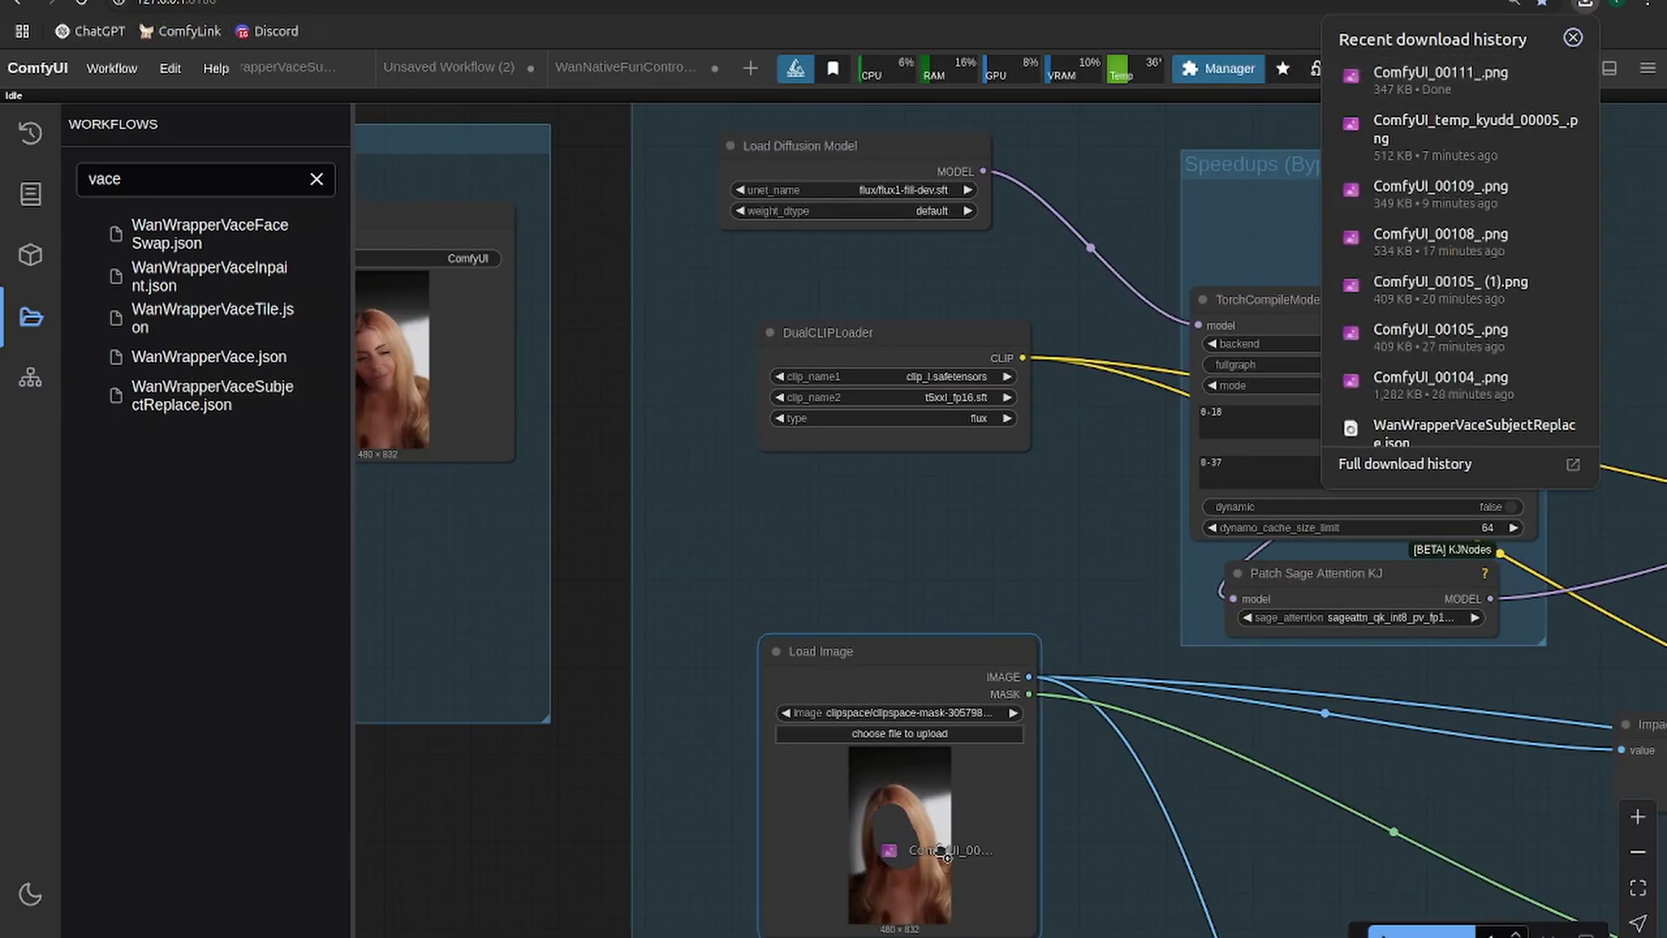
drag(855, 540, 601, 522)
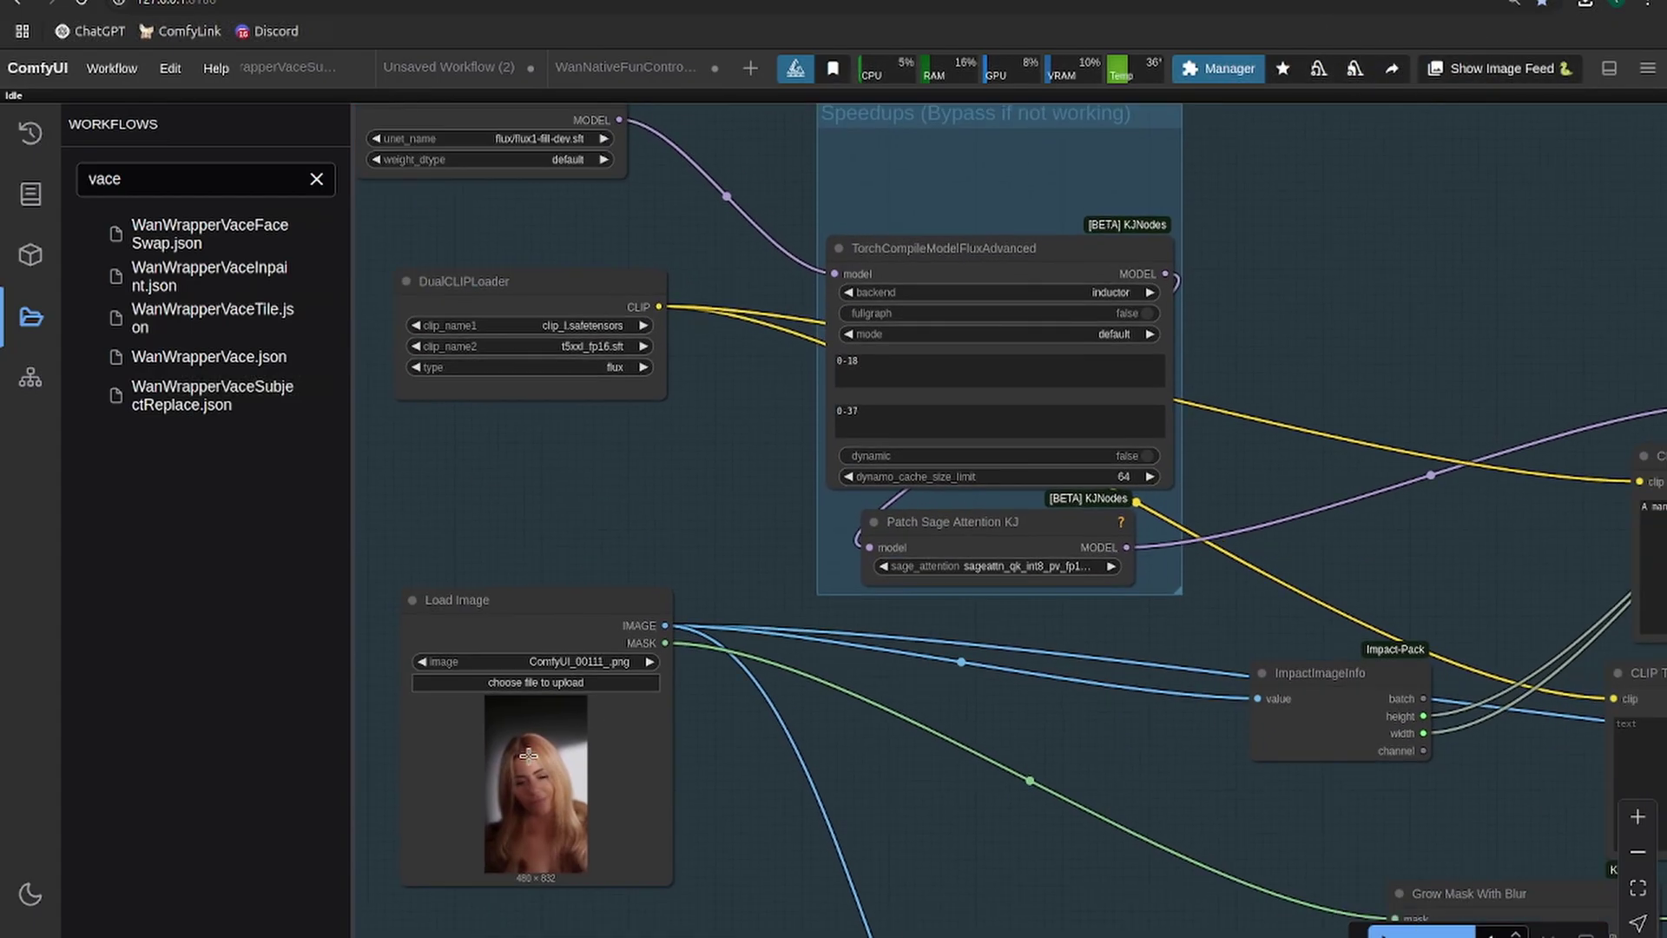
Step: Bypass the nodes of the Speedups group and reactivate them
drag(698, 450, 640, 454)
scroll(640, 455, down, 1)
scroll(643, 460, up, 2)
scroll(569, 721, up, 3)
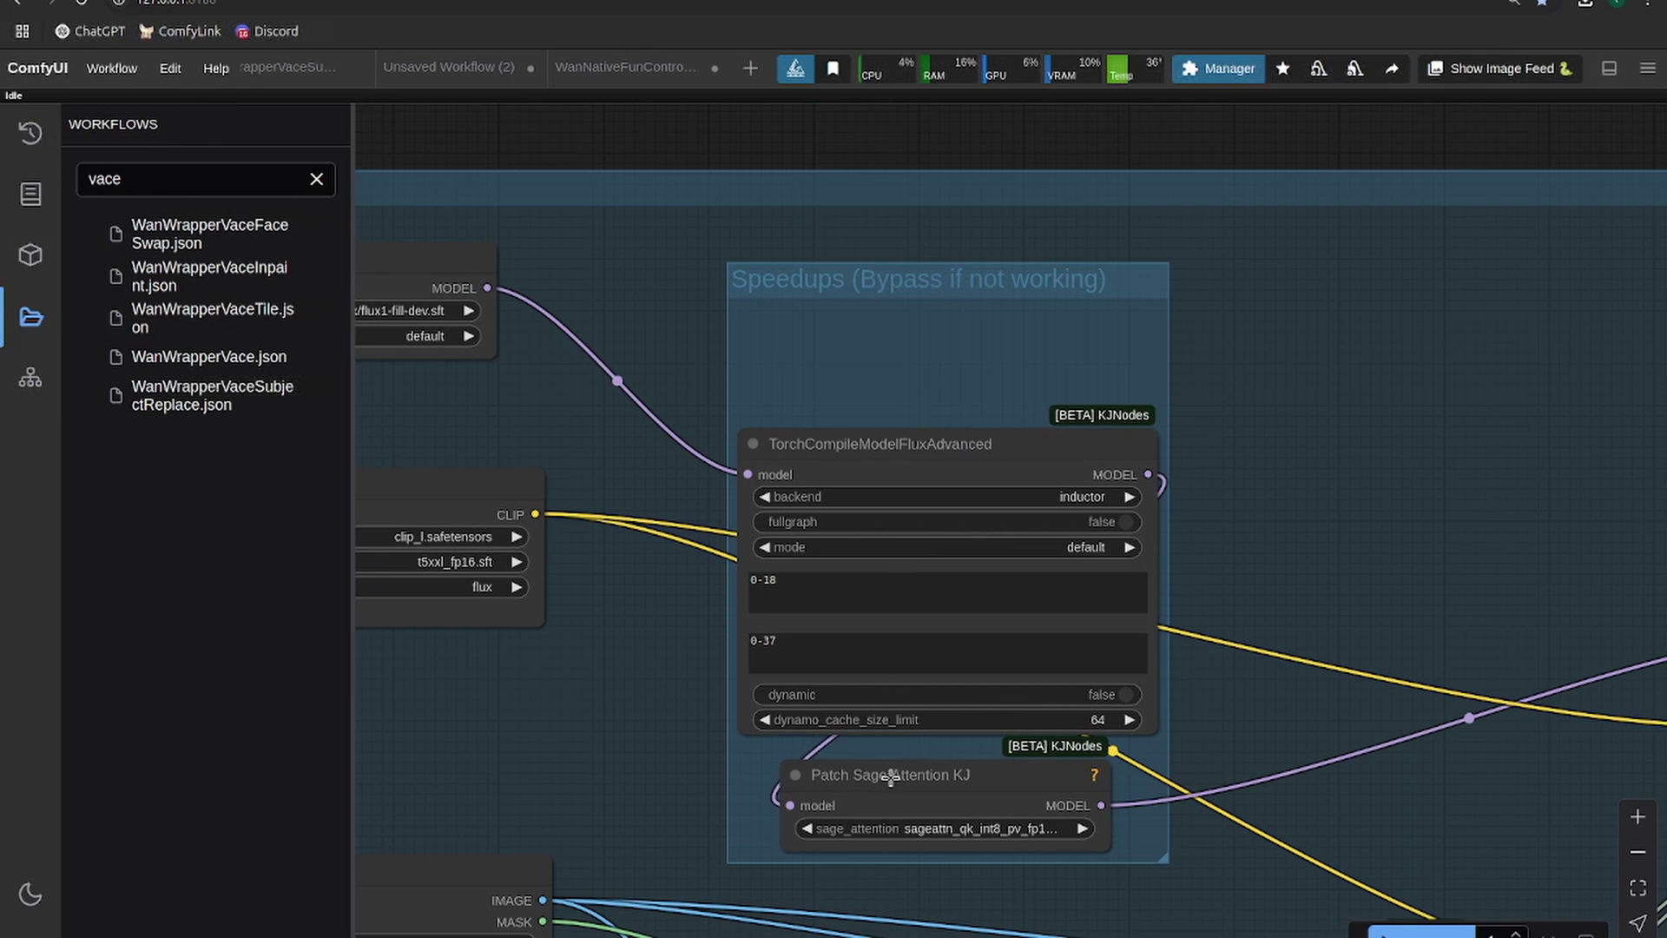
click(892, 284)
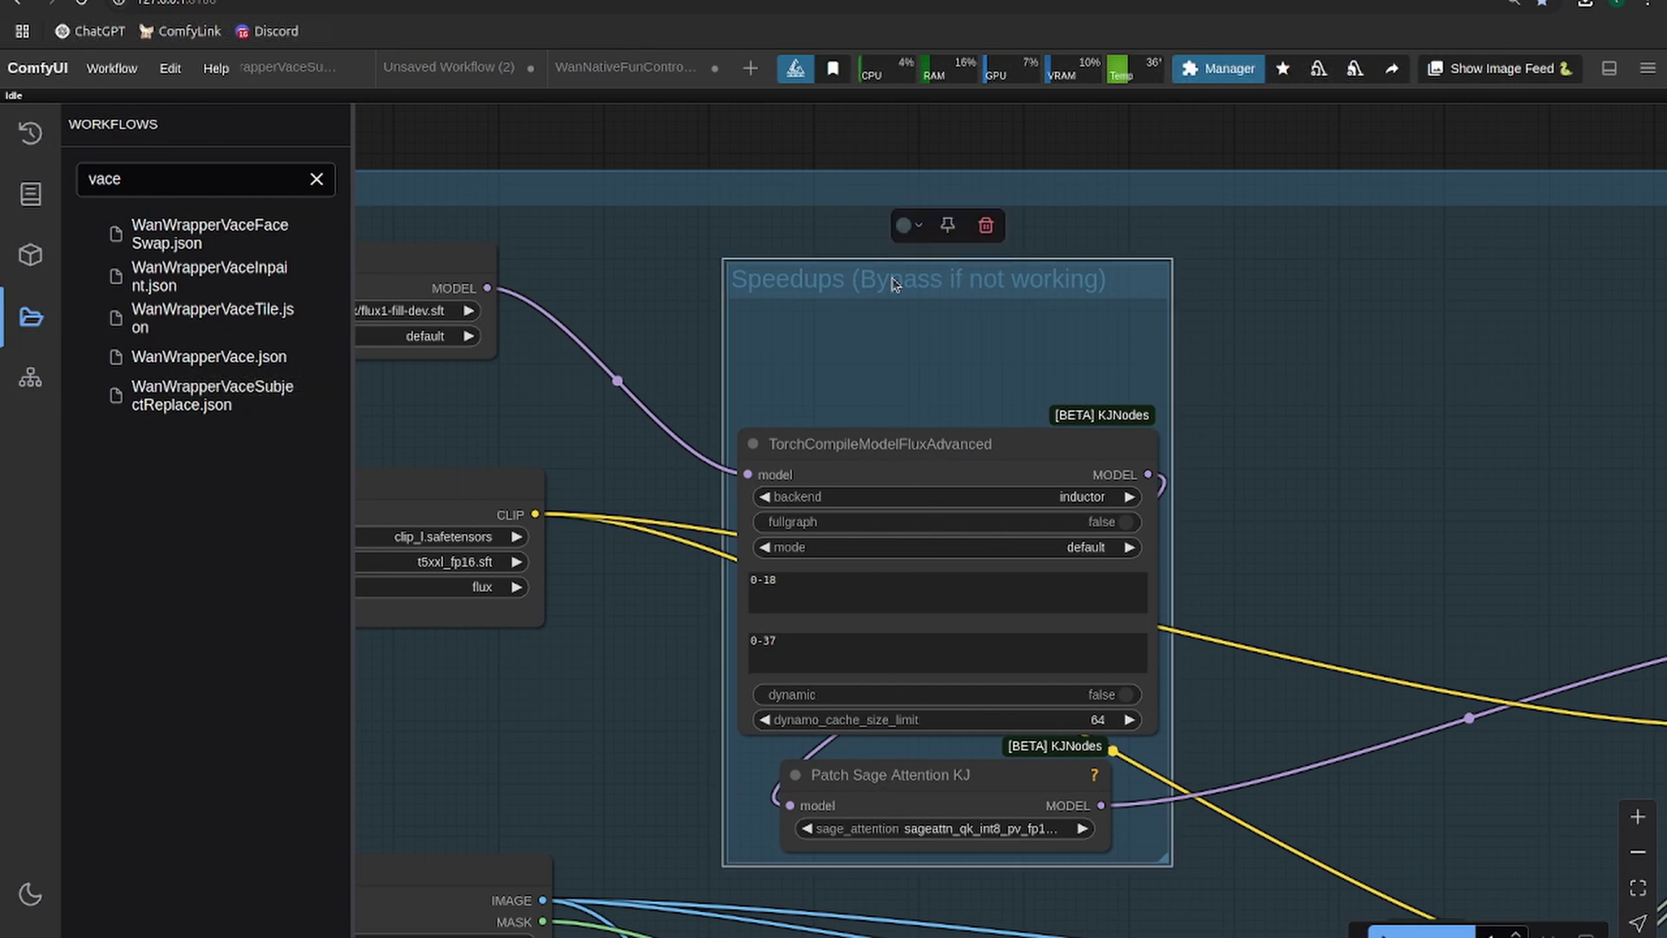
right_click(888, 278)
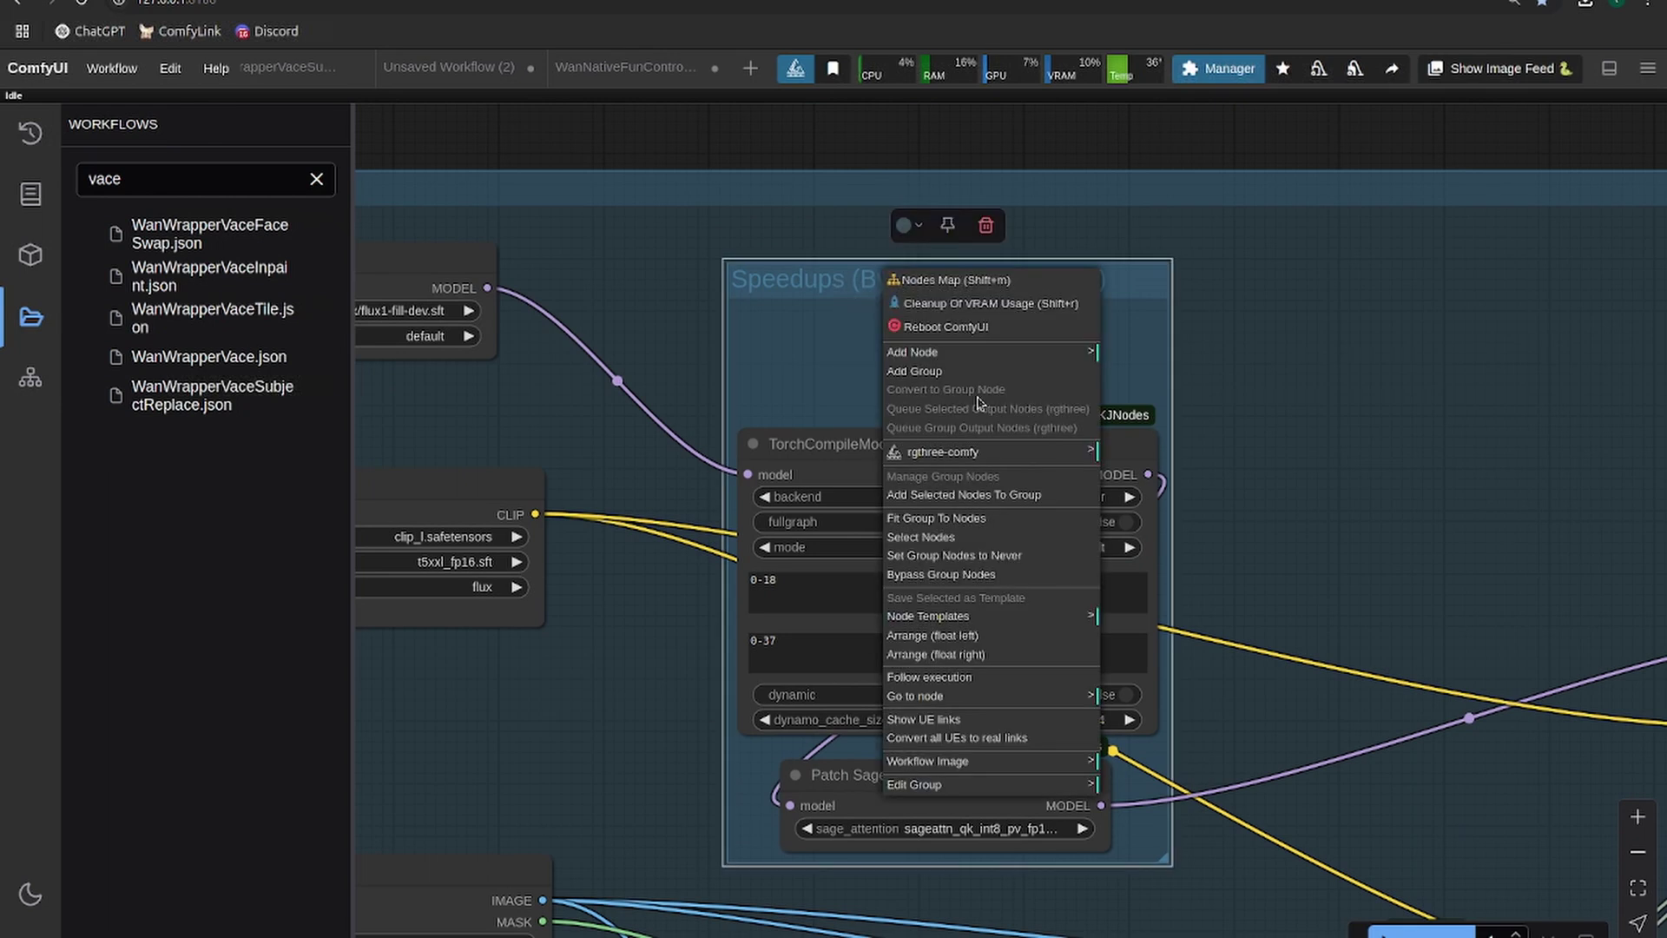
click(956, 577)
right_click(844, 288)
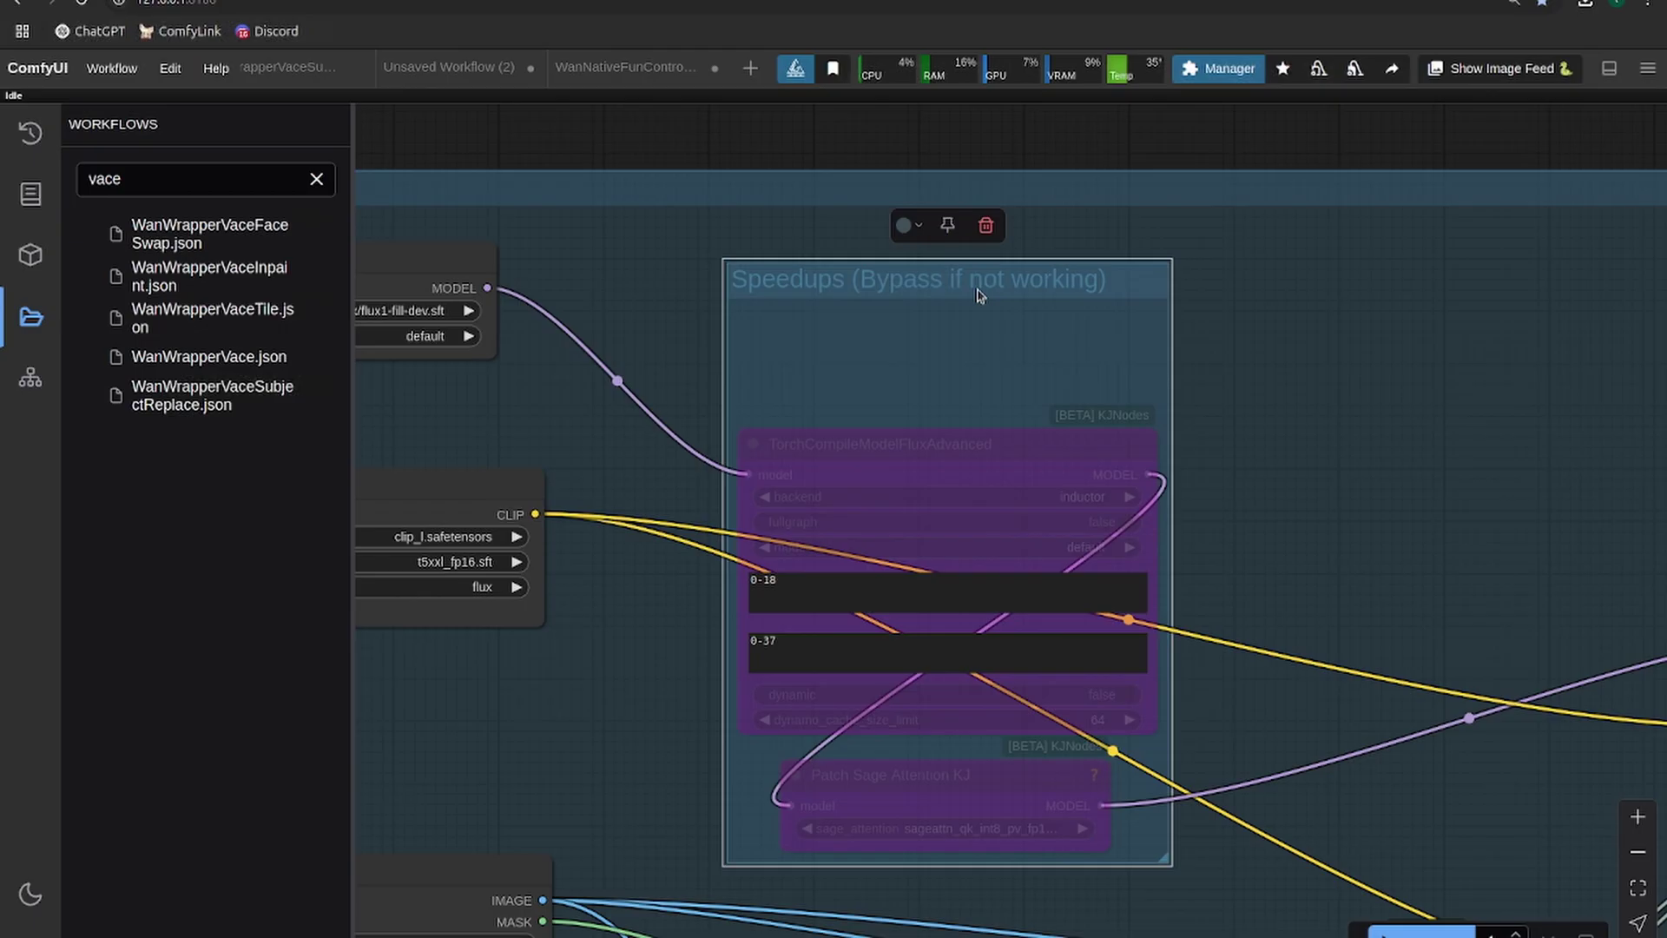
right_click(978, 295)
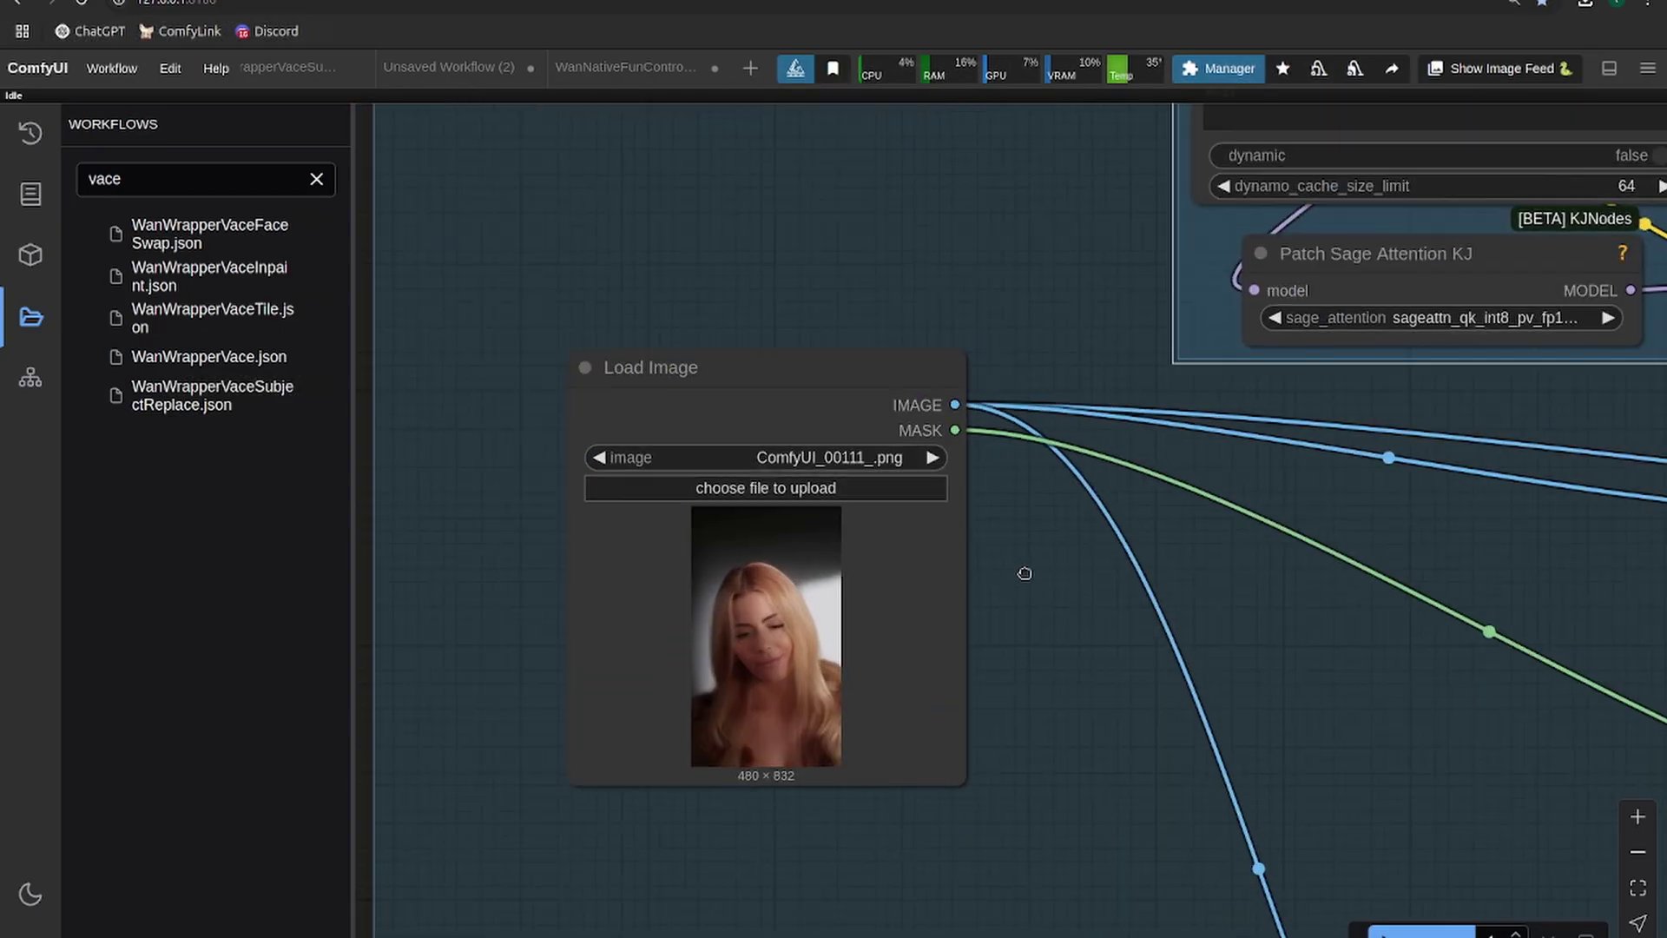
Step: Paint a mask over the woman's face in the Load Image picture with the MaskEditor and save it
scroll(721, 576, up, 5)
right_click(789, 615)
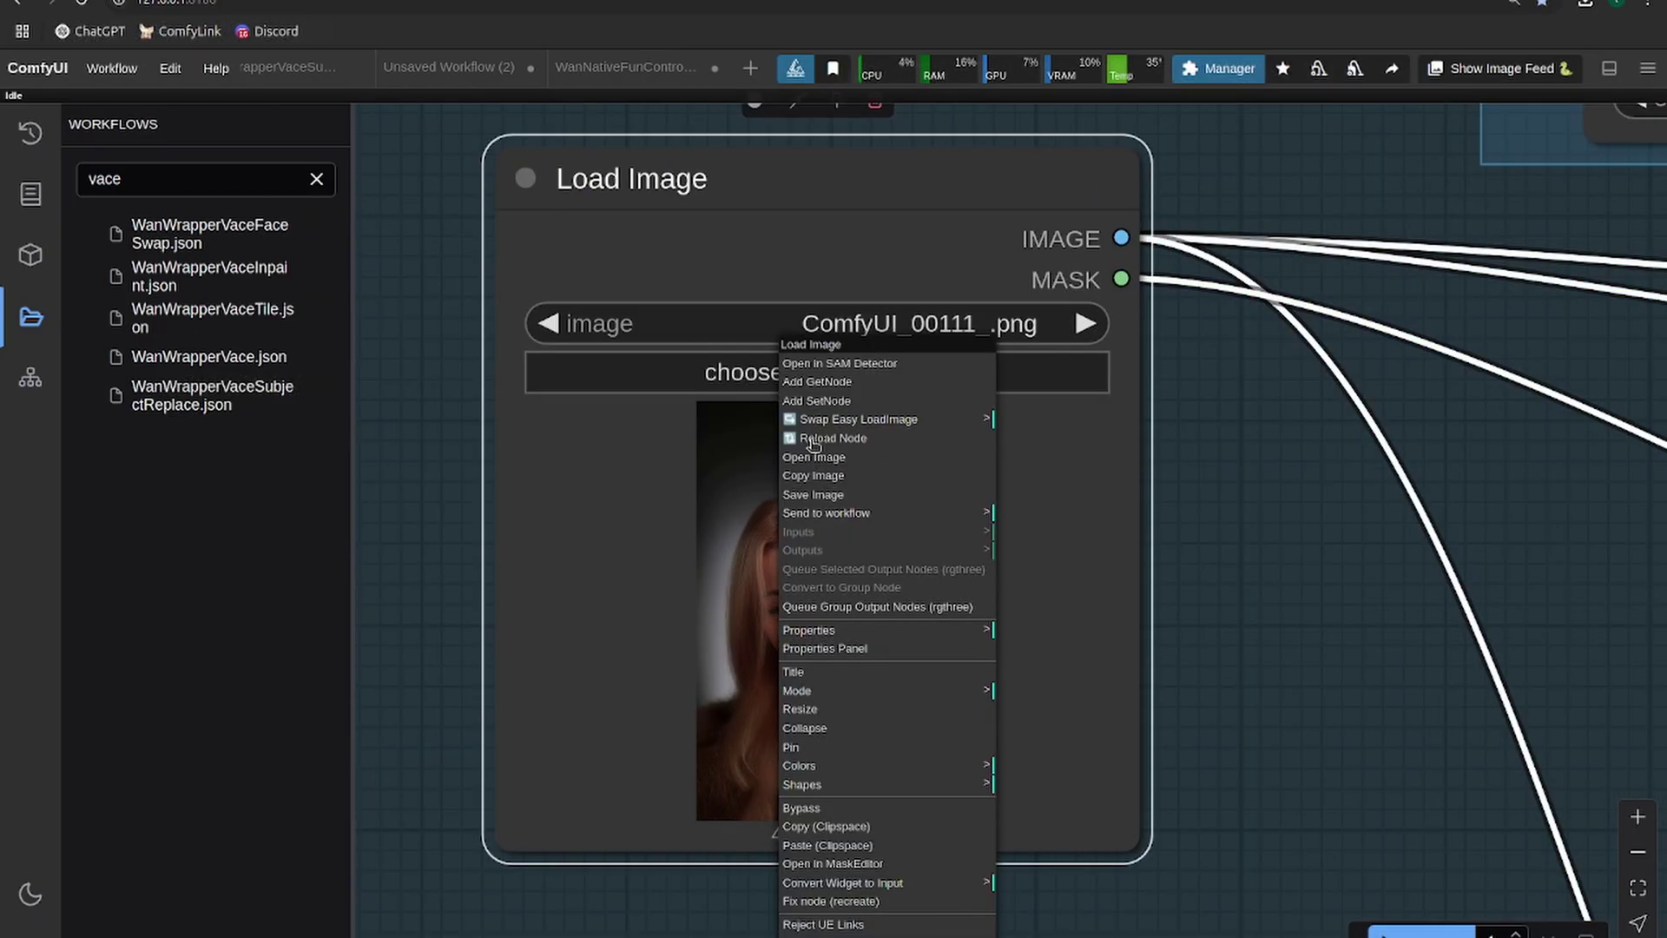
click(867, 863)
mouse_move(764, 434)
mouse_down()
mouse_move(633, 472)
mouse_move(744, 659)
mouse_move(811, 617)
mouse_move(814, 521)
mouse_move(759, 420)
mouse_move(712, 521)
mouse_up()
click(372, 70)
Step: Change the positive CLIP Text Encode prompt to "A man with a dark brown mustache"
scroll(872, 515, down, 5)
scroll(872, 514, down, 3)
drag(1483, 521, 501, 729)
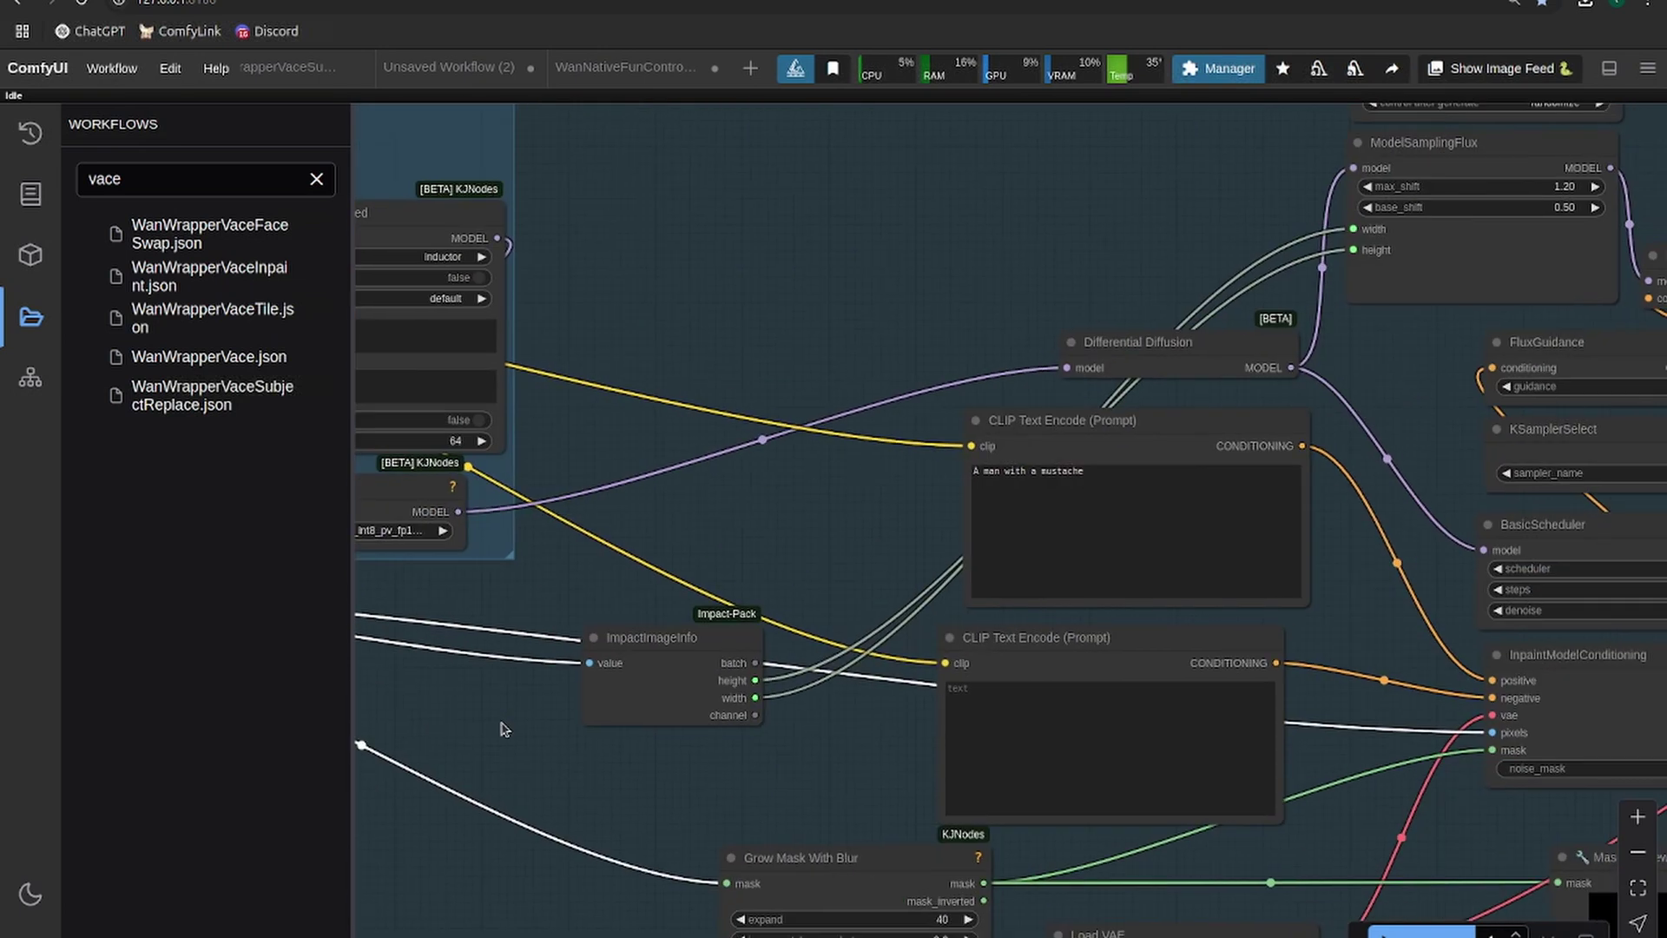
drag(866, 540, 550, 570)
scroll(791, 480, up, 4)
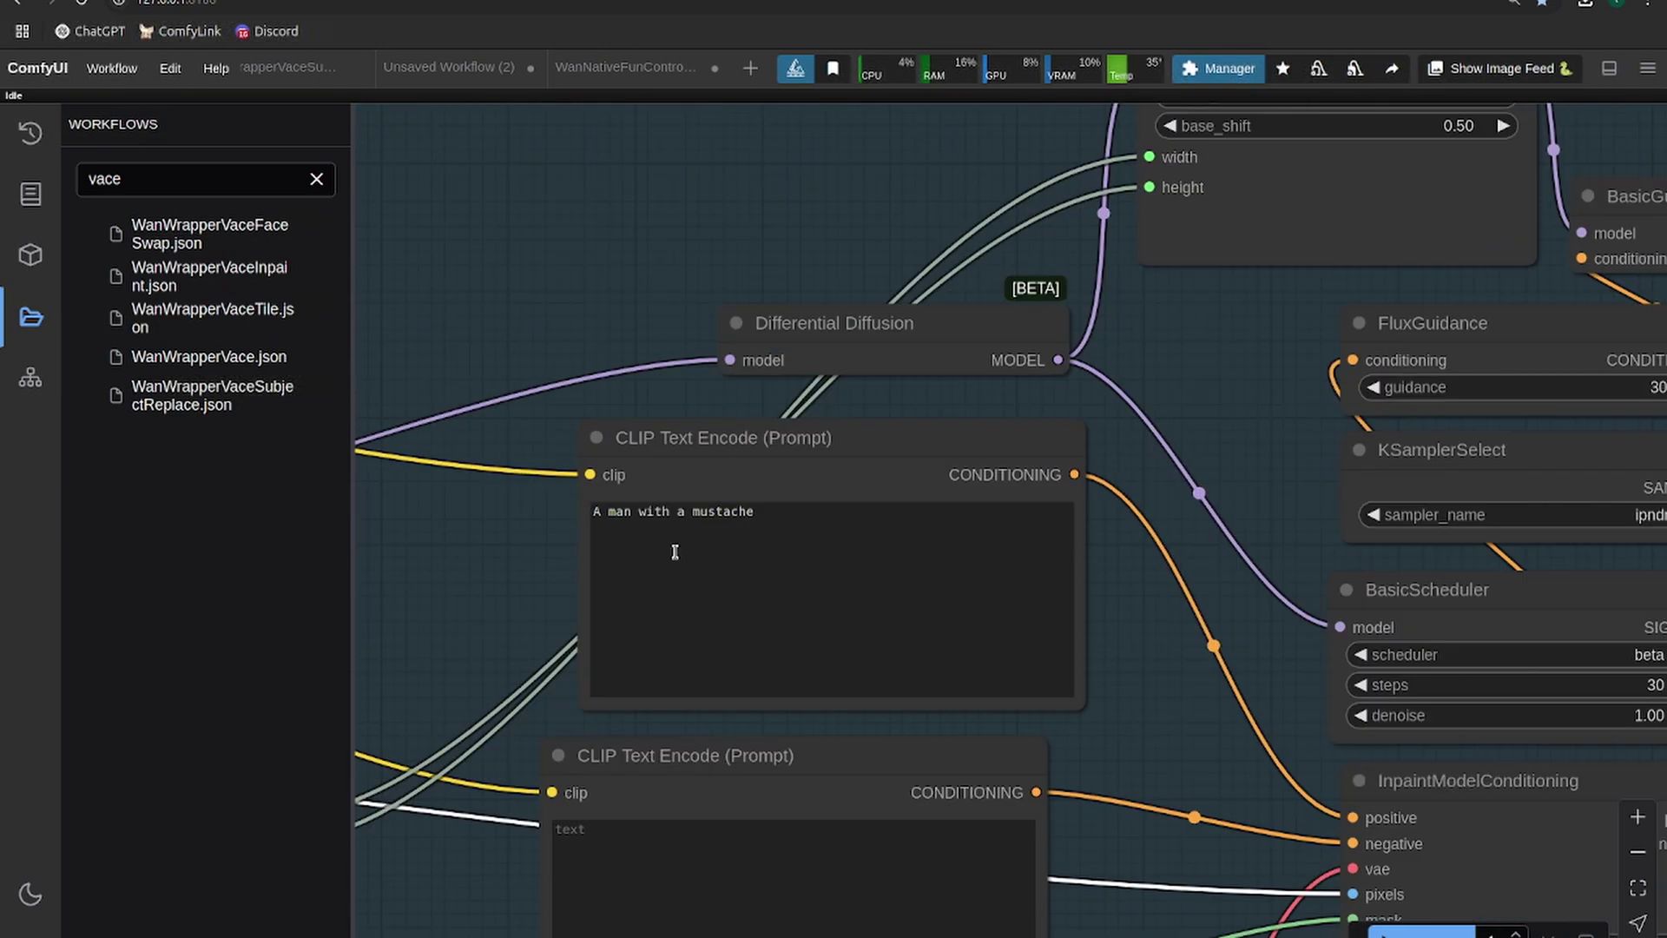
click(688, 509)
text(dark br)
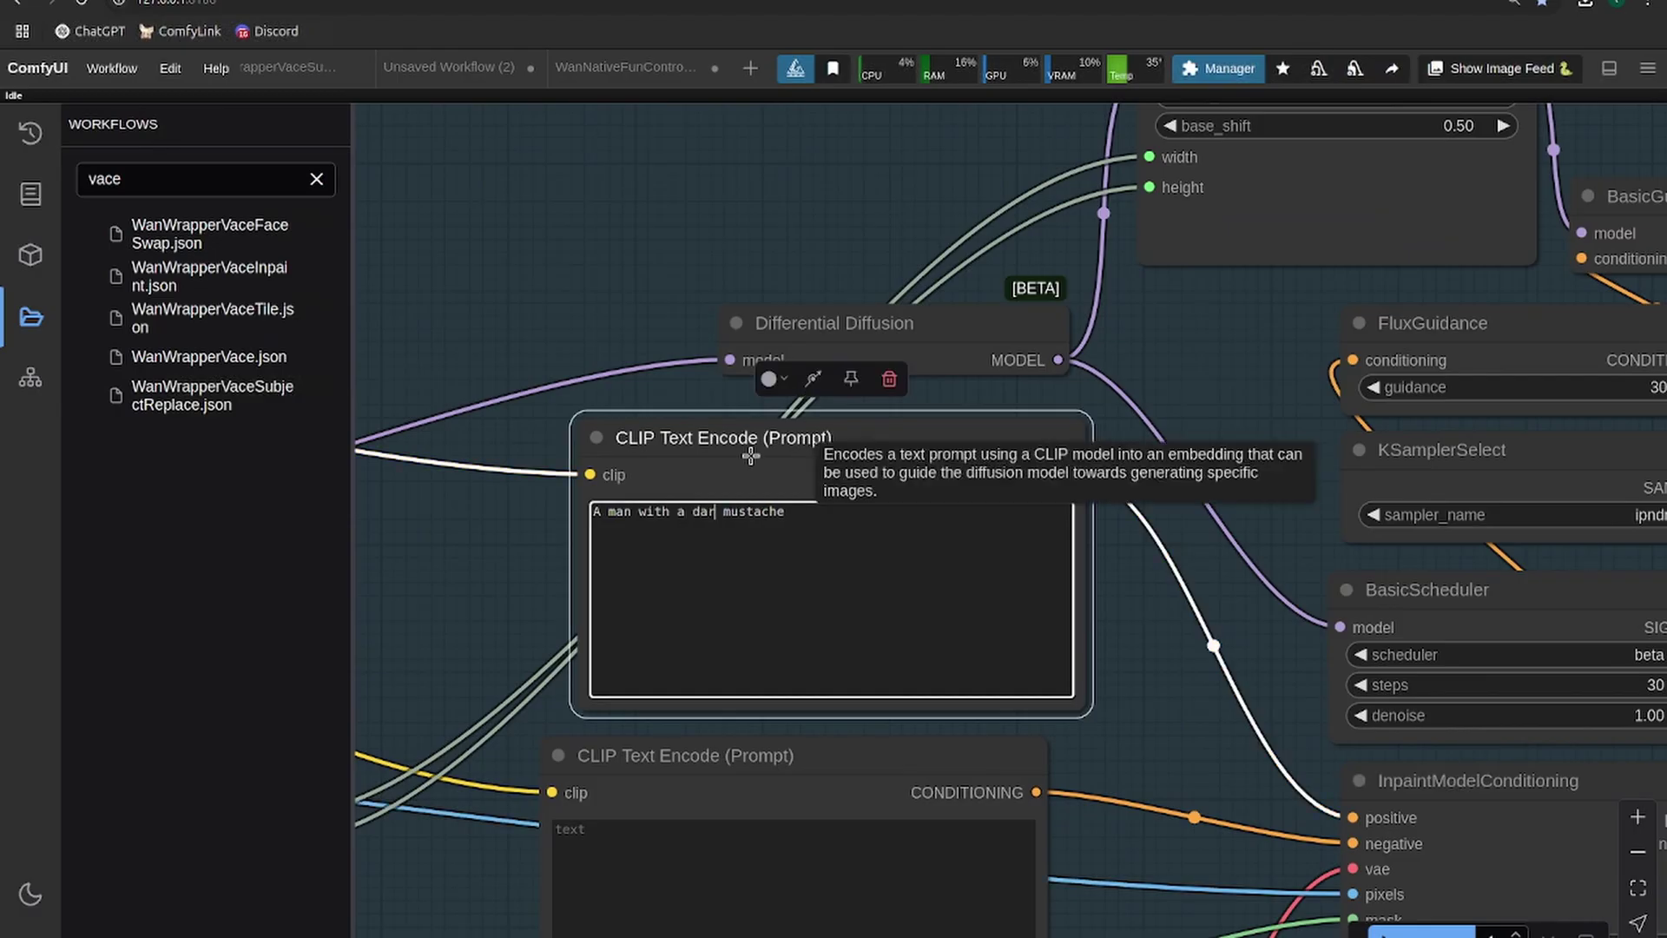
text(own)
Step: Run the workflow to inpaint the masked first frame and view the generated image
key(ctrl+Return)
scroll(814, 443, down, 4)
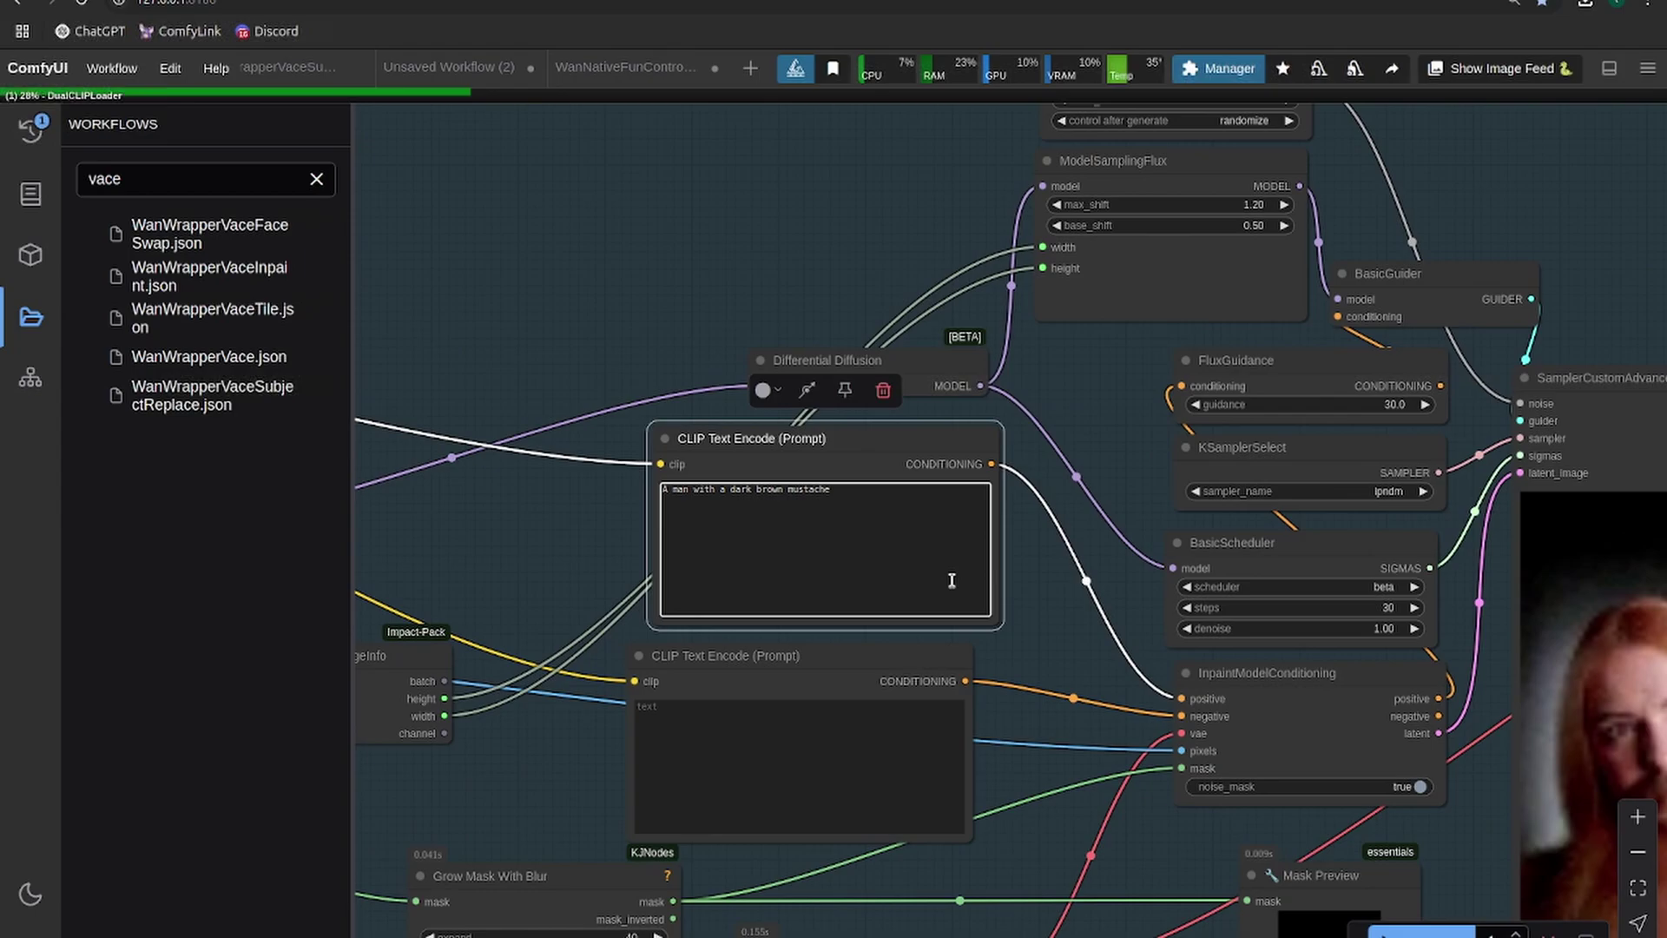
scroll(1062, 674, down, 1)
scroll(1061, 668, down, 3)
drag(1061, 668, 767, 517)
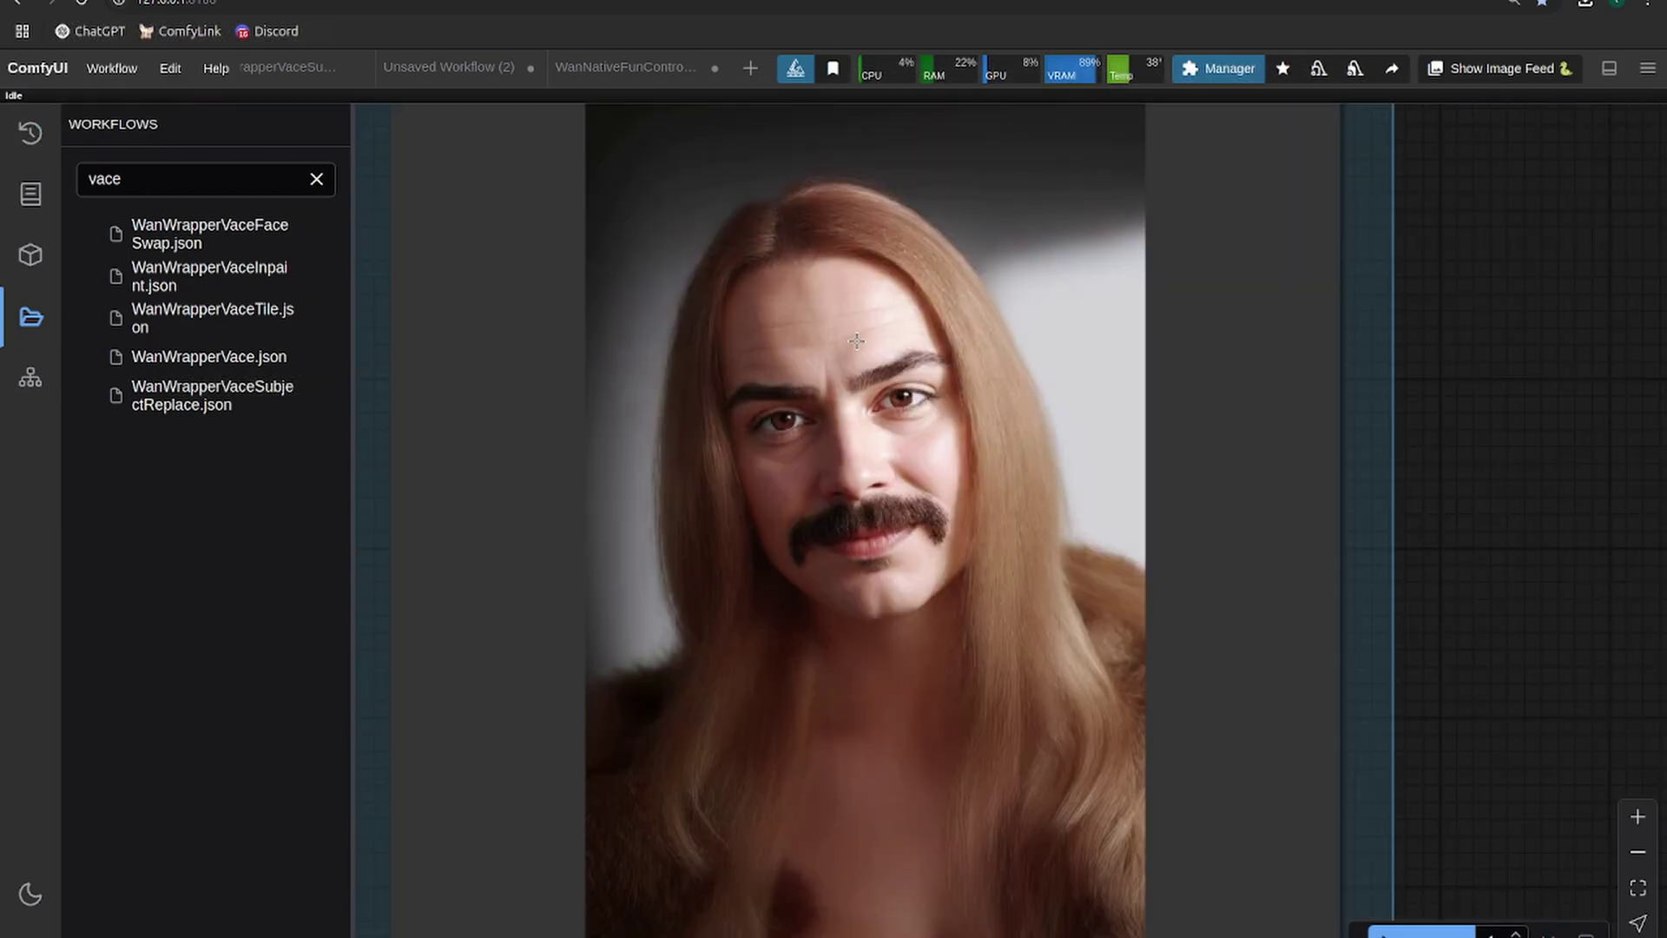
Step: Save the inpainted image from the Preview Image node
scroll(827, 383, down, 8)
drag(703, 381, 711, 390)
right_click(828, 382)
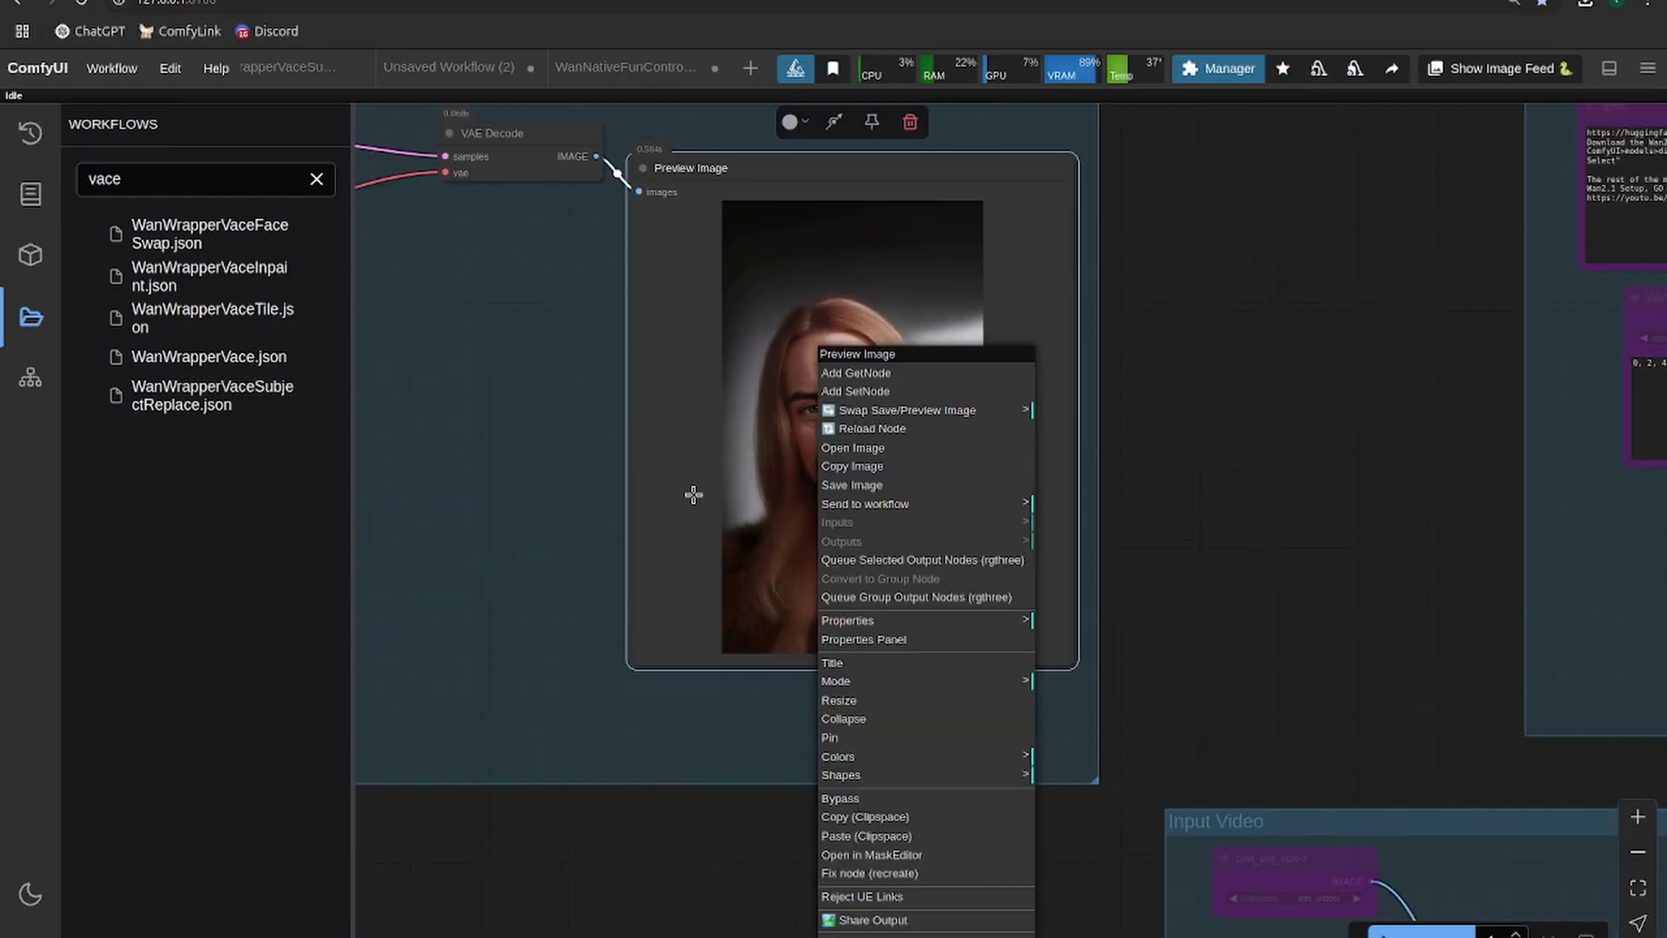
click(881, 486)
Step: Look over the workflow from the Fast Groups Bypasser through the first-frame and inpainting groups to the bypassed Model Loaders
scroll(585, 402, down, 5)
drag(585, 403, 919, 561)
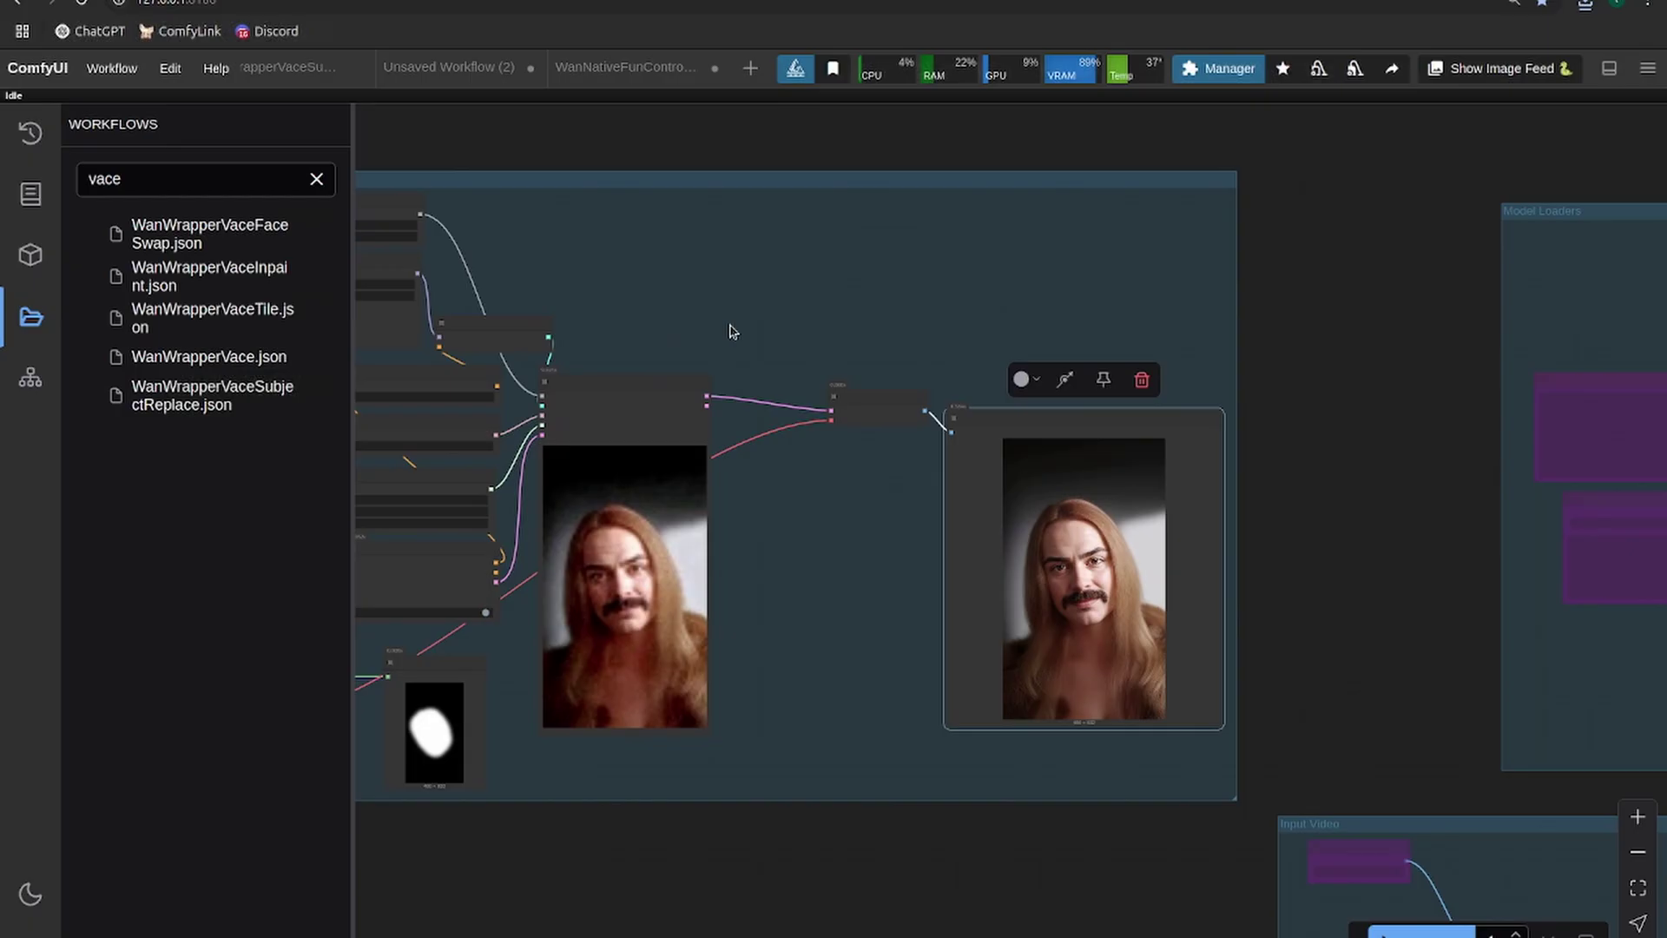
scroll(732, 331, down, 5)
drag(608, 227, 956, 263)
scroll(539, 261, up, 6)
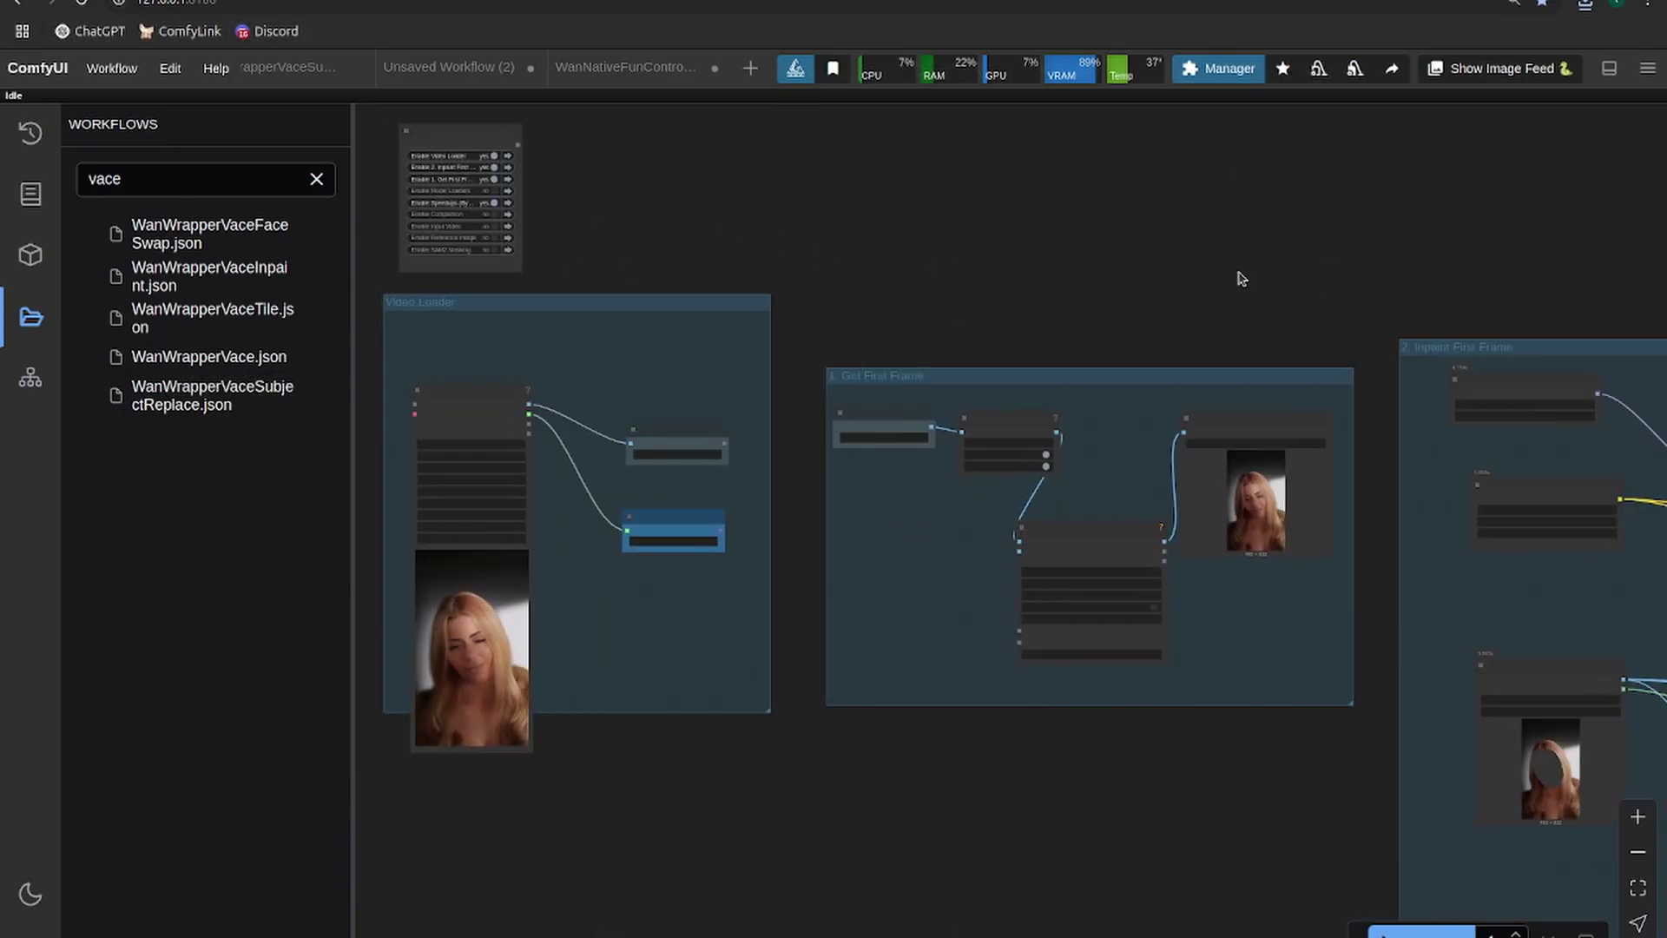
drag(759, 233, 1243, 310)
scroll(1244, 310, up, 10)
drag(982, 224, 609, 297)
scroll(609, 297, down, 5)
drag(1240, 348, 757, 215)
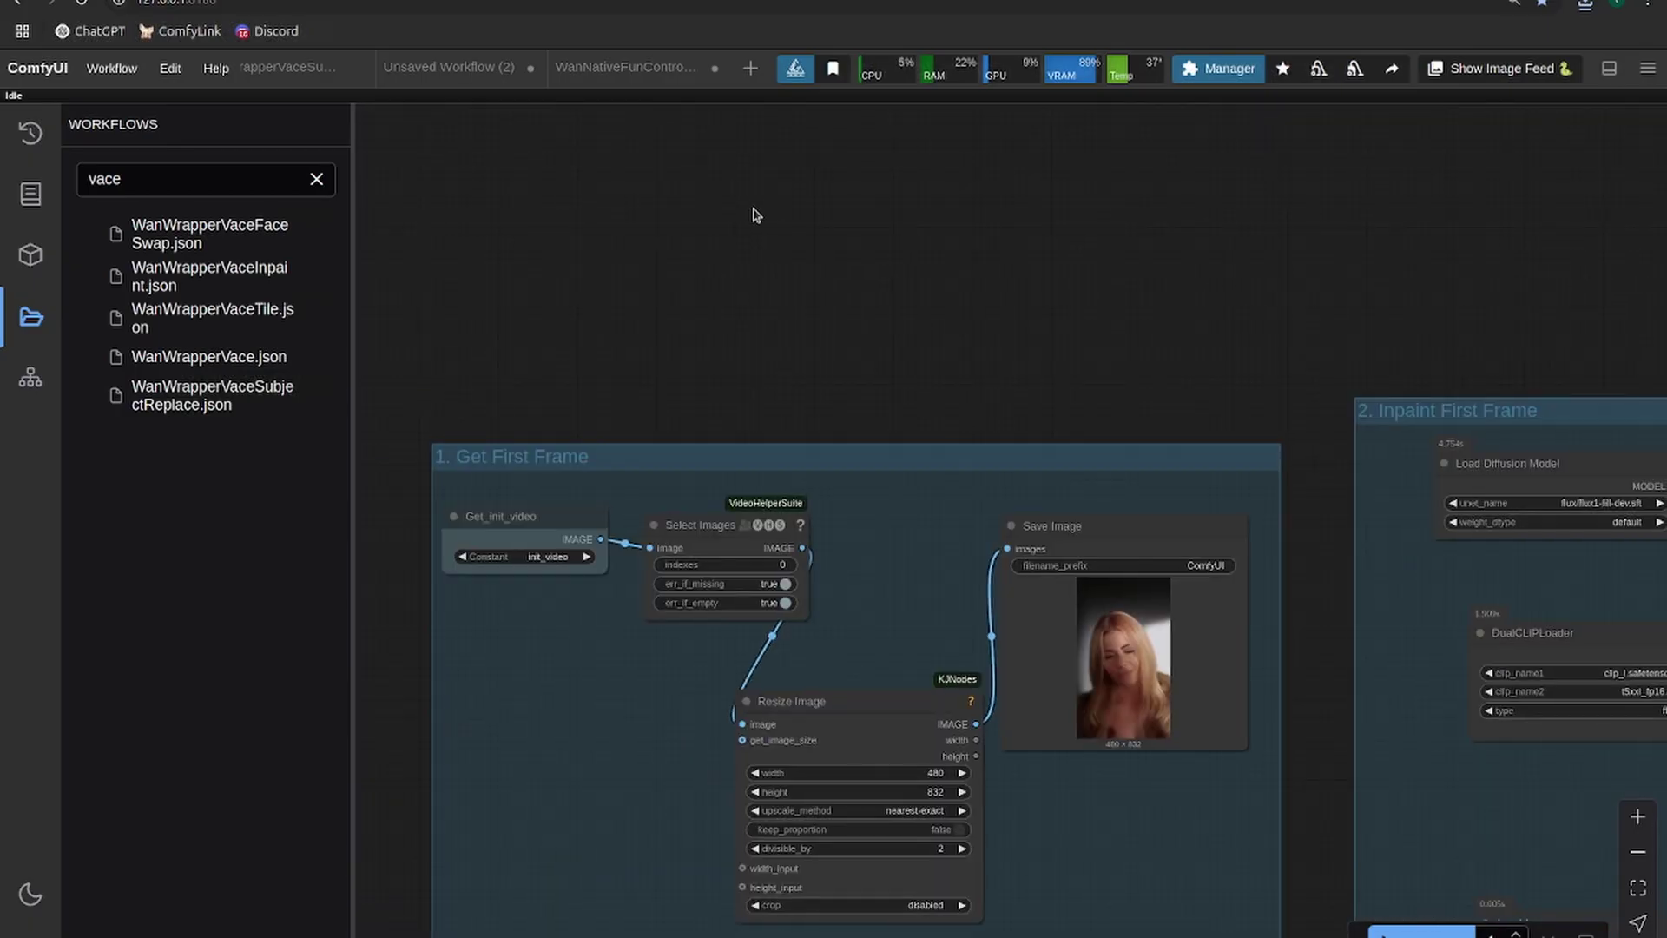
drag(990, 281, 113, 188)
drag(991, 161, 584, 103)
drag(1045, 438, 1075, 182)
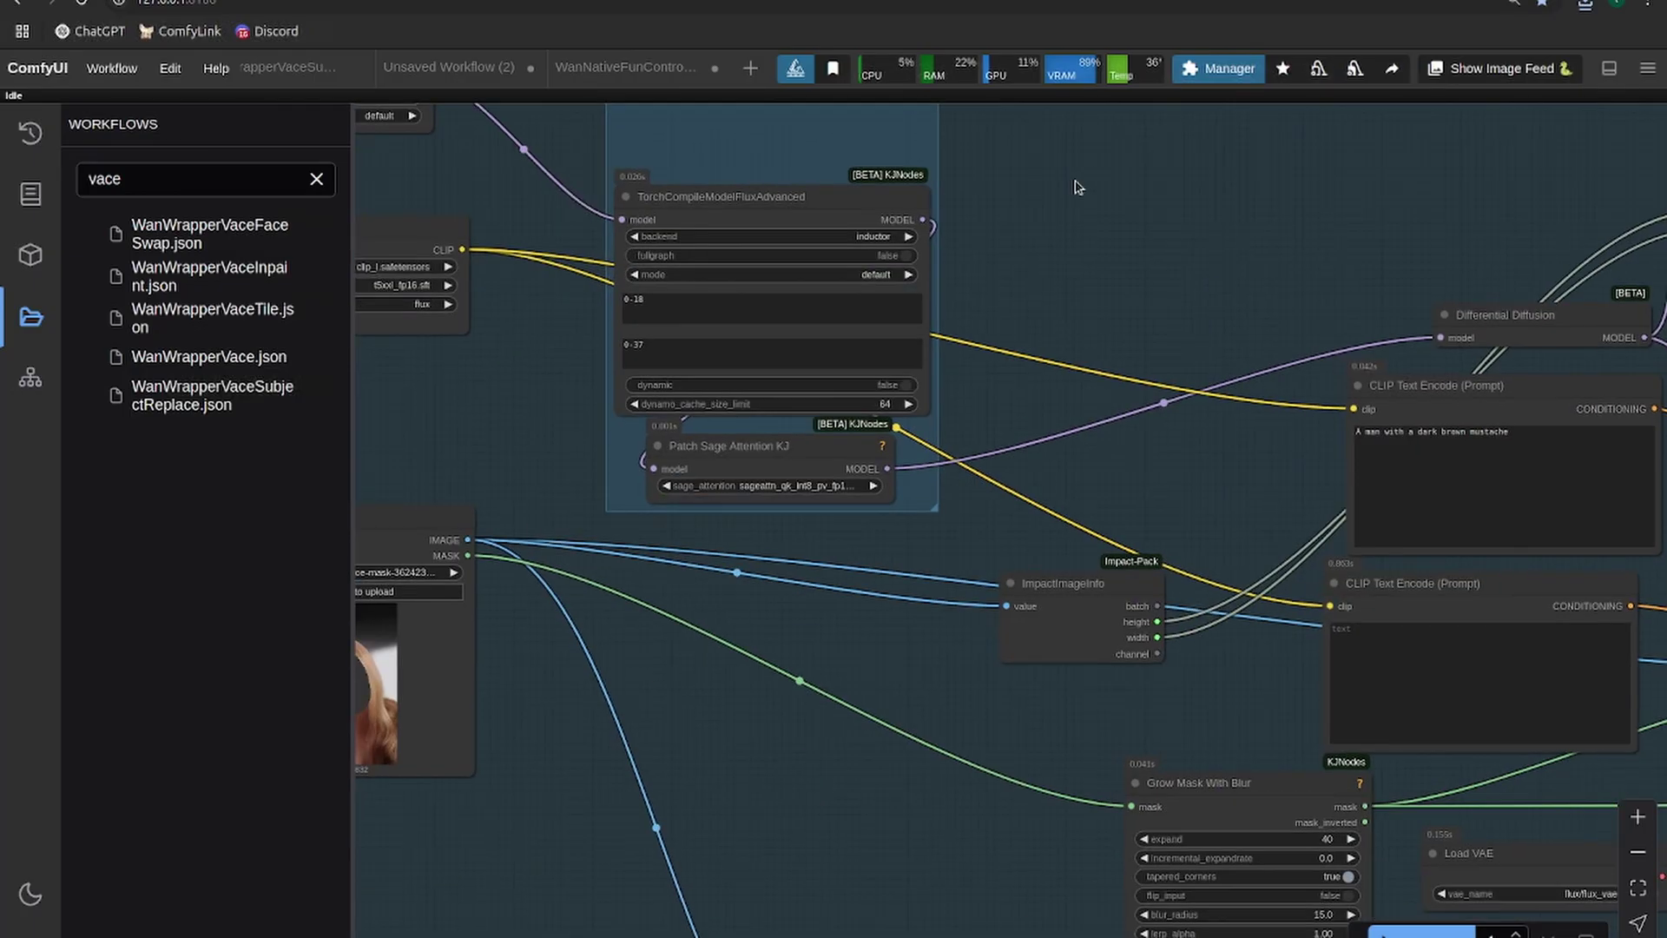
scroll(1050, 302, down, 4)
scroll(748, 643, up, 5)
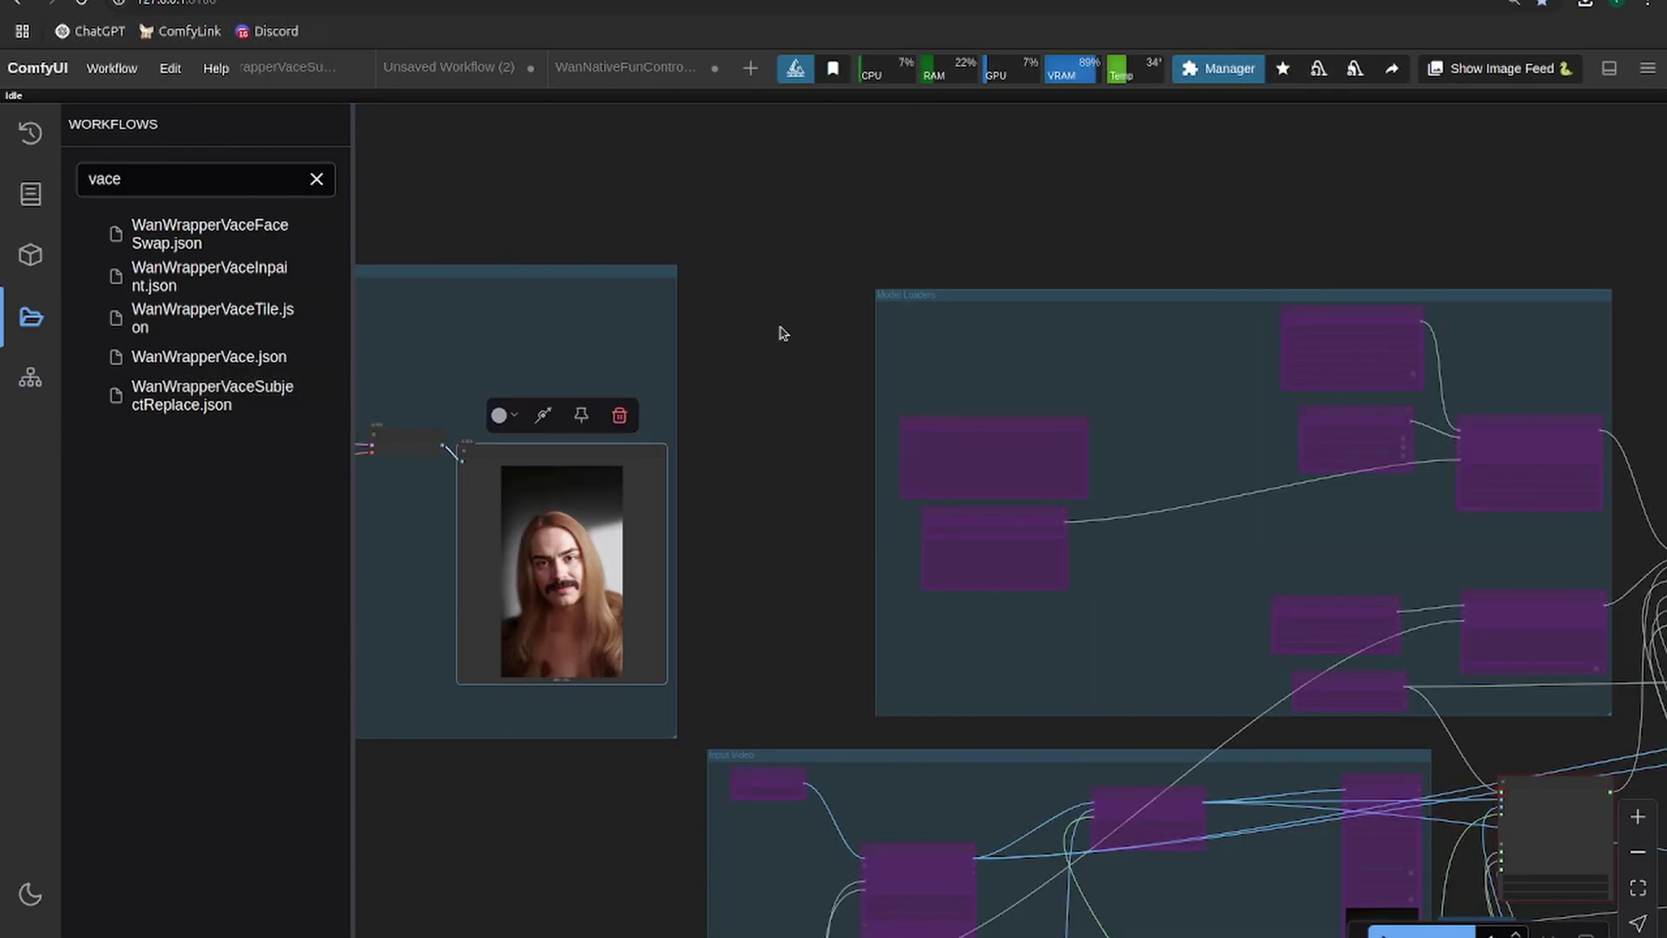
drag(824, 332, 1510, 432)
drag(713, 315, 686, 240)
scroll(1146, 474, up, 3)
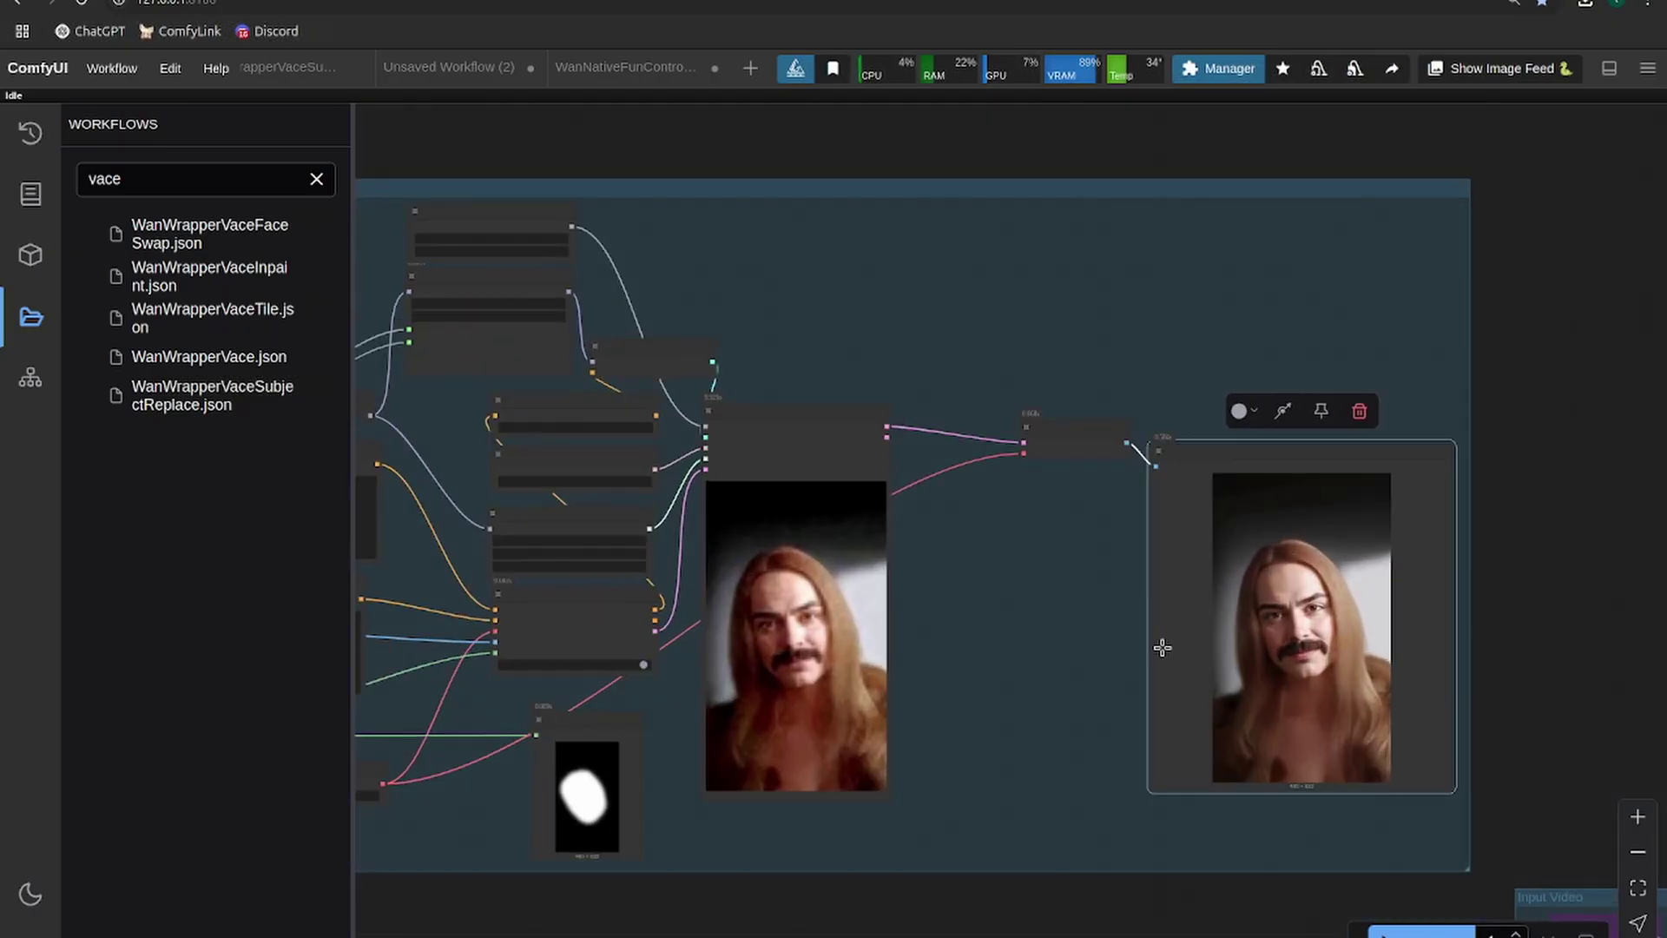
Step: Disable the Speedups and 2. Inpaint First Frame groups in the Fast Groups Bypasser
scroll(1157, 642, down, 5)
drag(871, 325, 1418, 320)
scroll(1389, 321, up, 1)
drag(727, 309, 1498, 321)
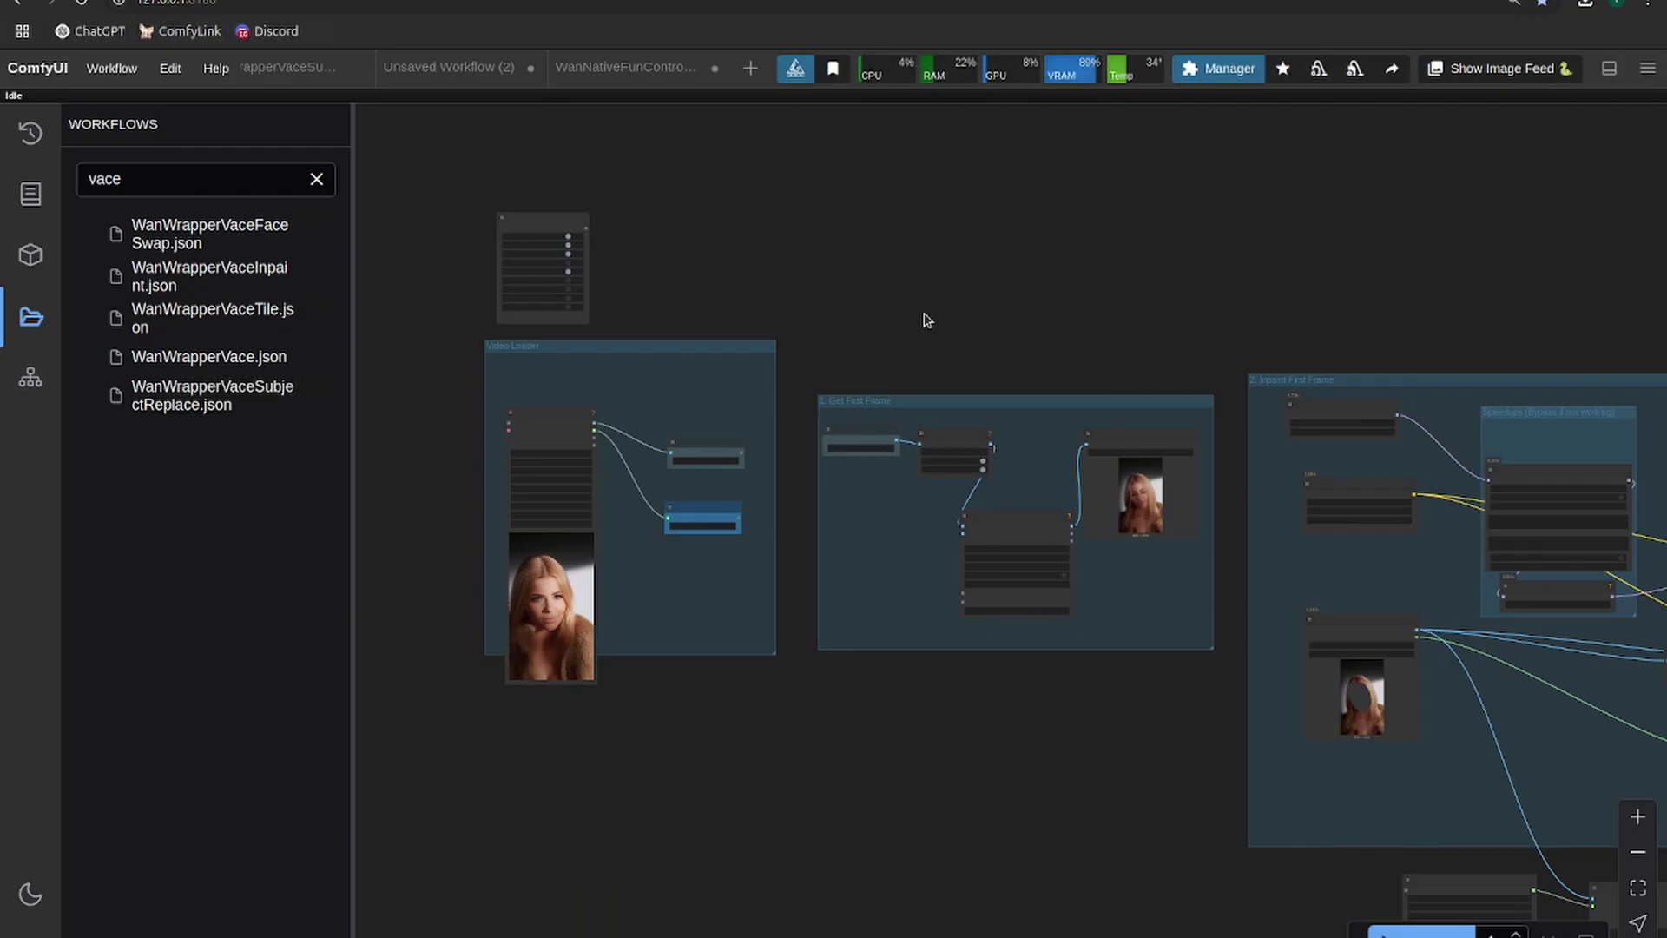
scroll(926, 321, up, 2)
drag(755, 327, 1276, 368)
scroll(873, 285, up, 4)
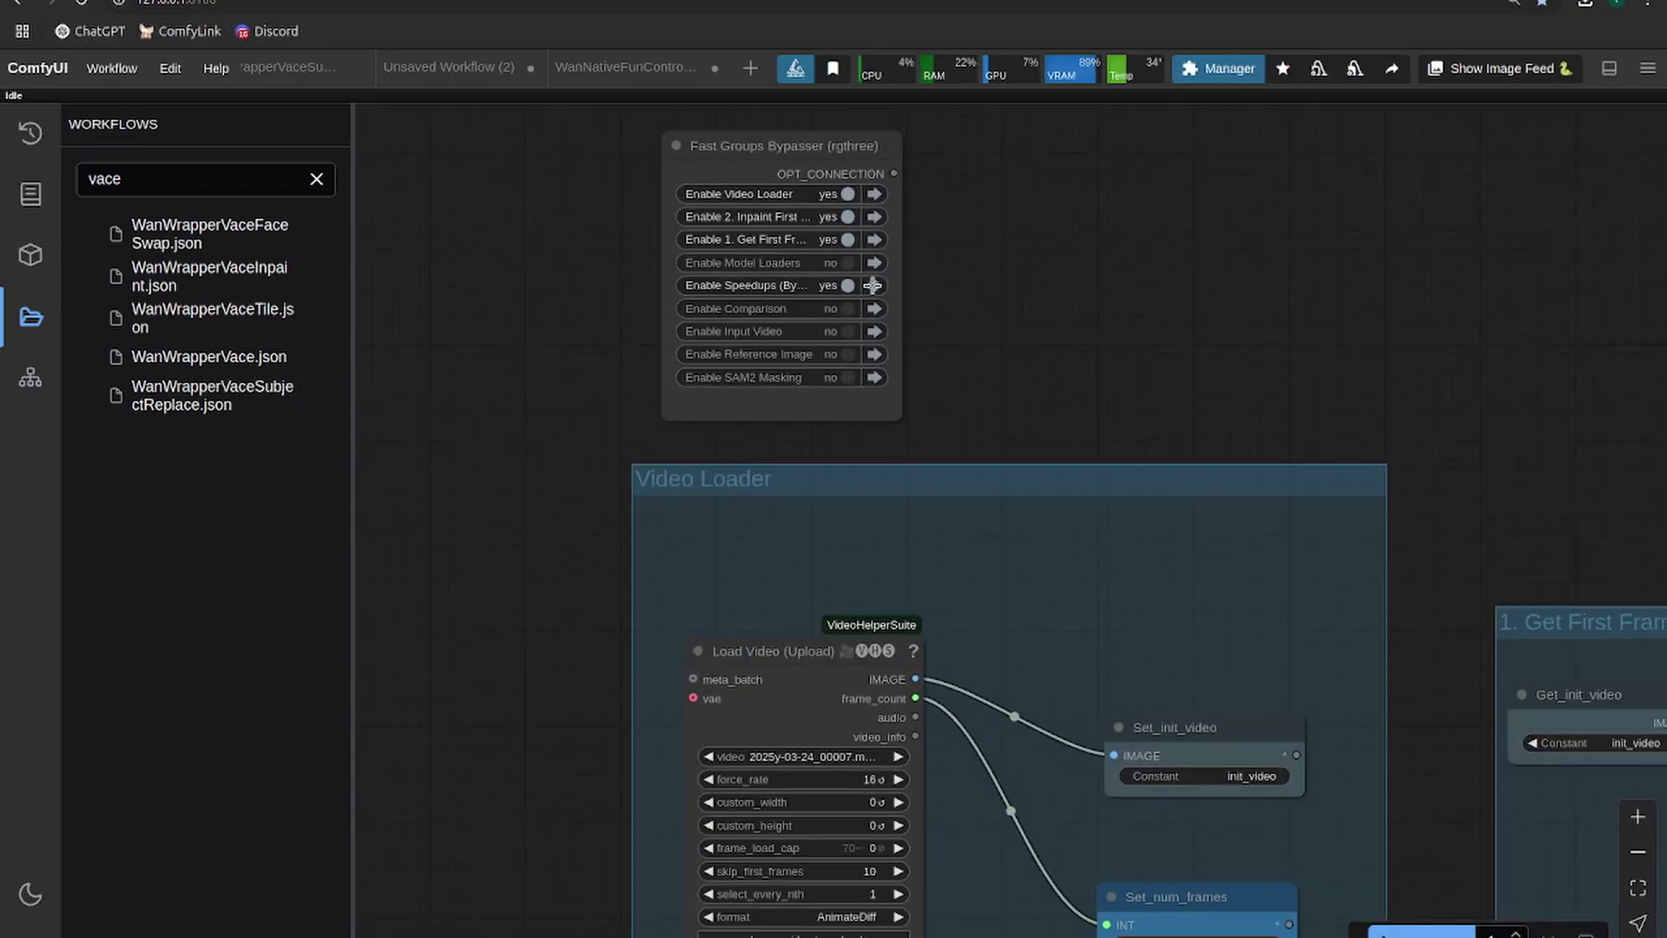
scroll(872, 285, up, 2)
click(838, 285)
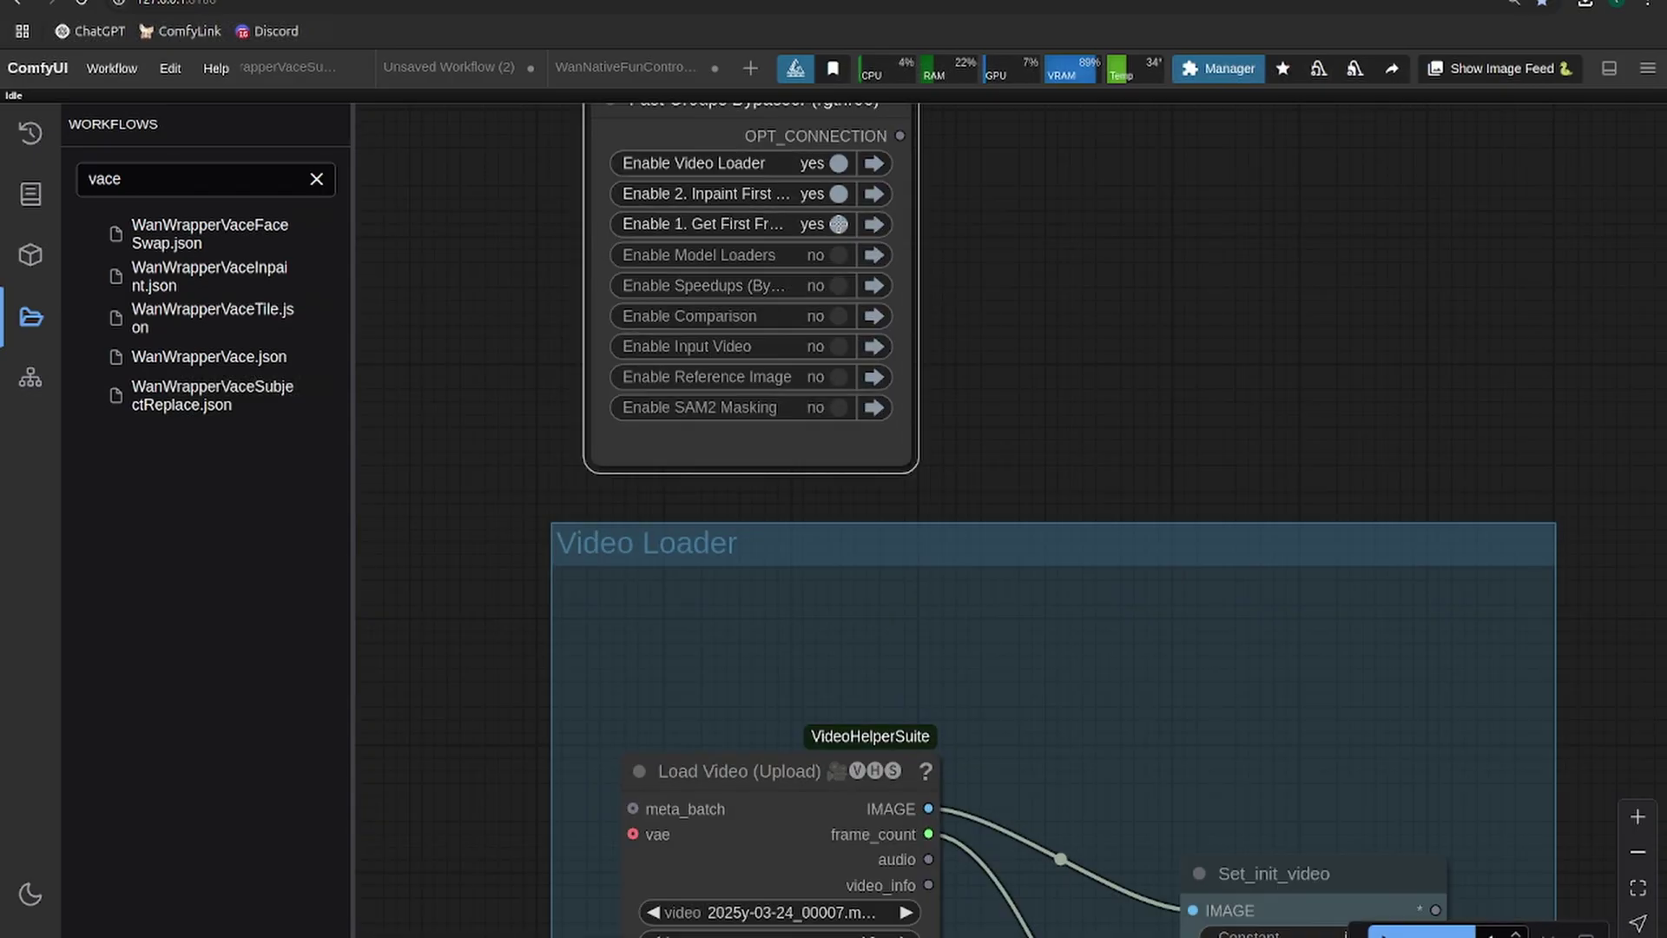
click(834, 192)
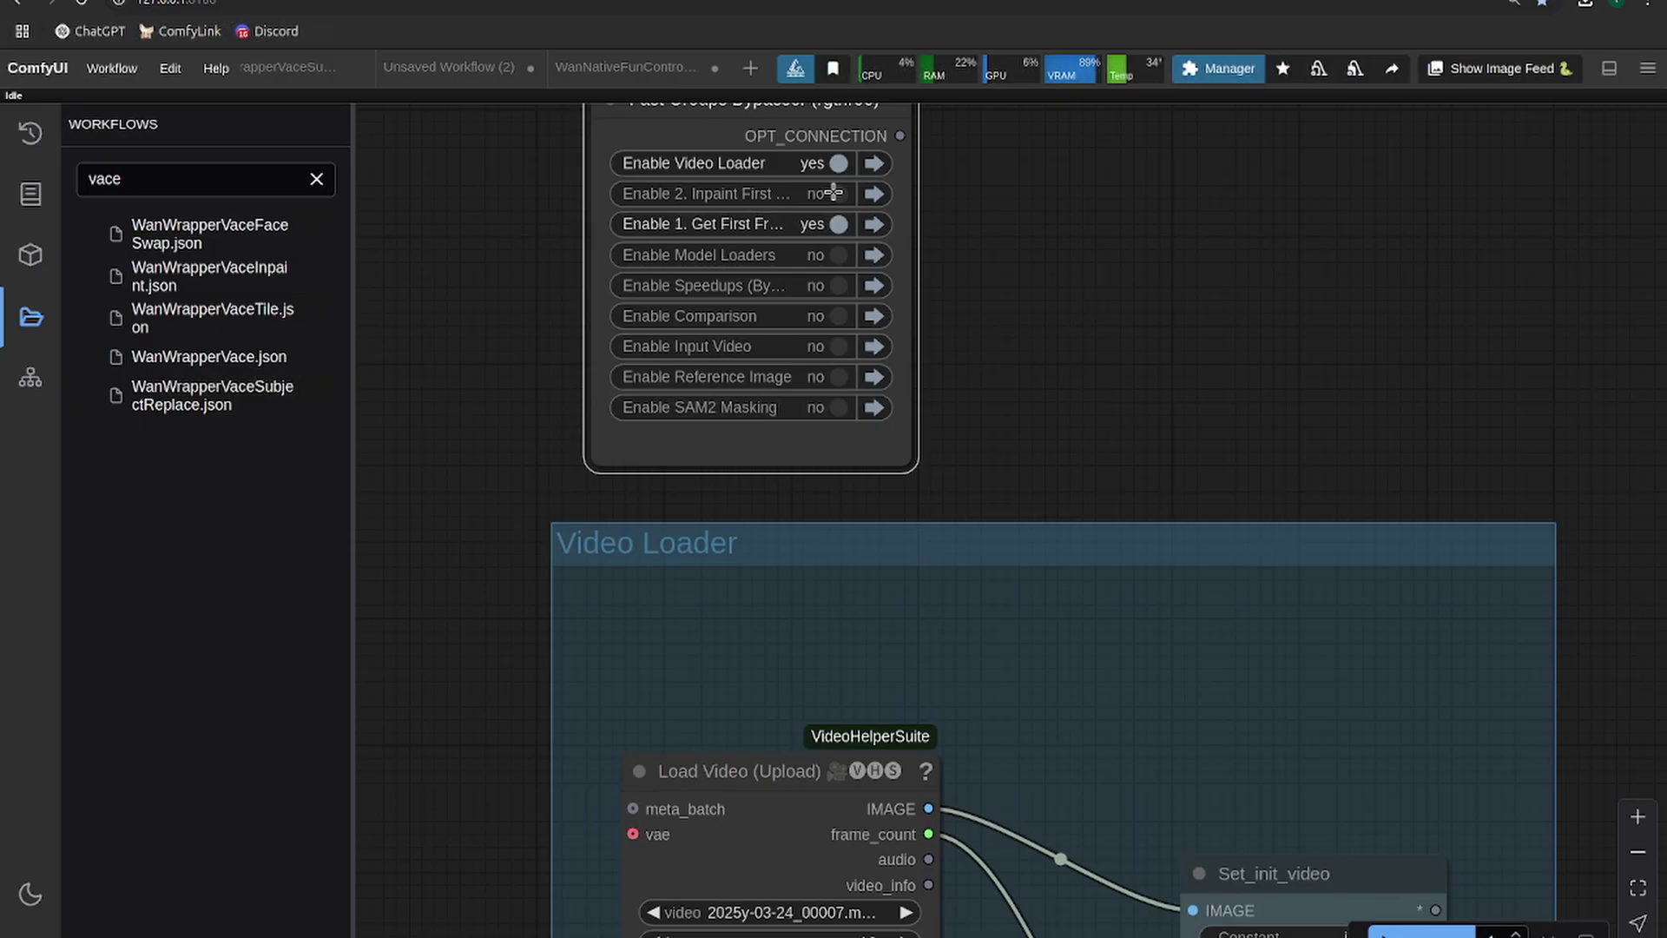
Step: Enable the Model Loaders, Input Video, Reference Image and SAM2 Masking groups, keeping Comparison disabled
click(838, 254)
click(838, 316)
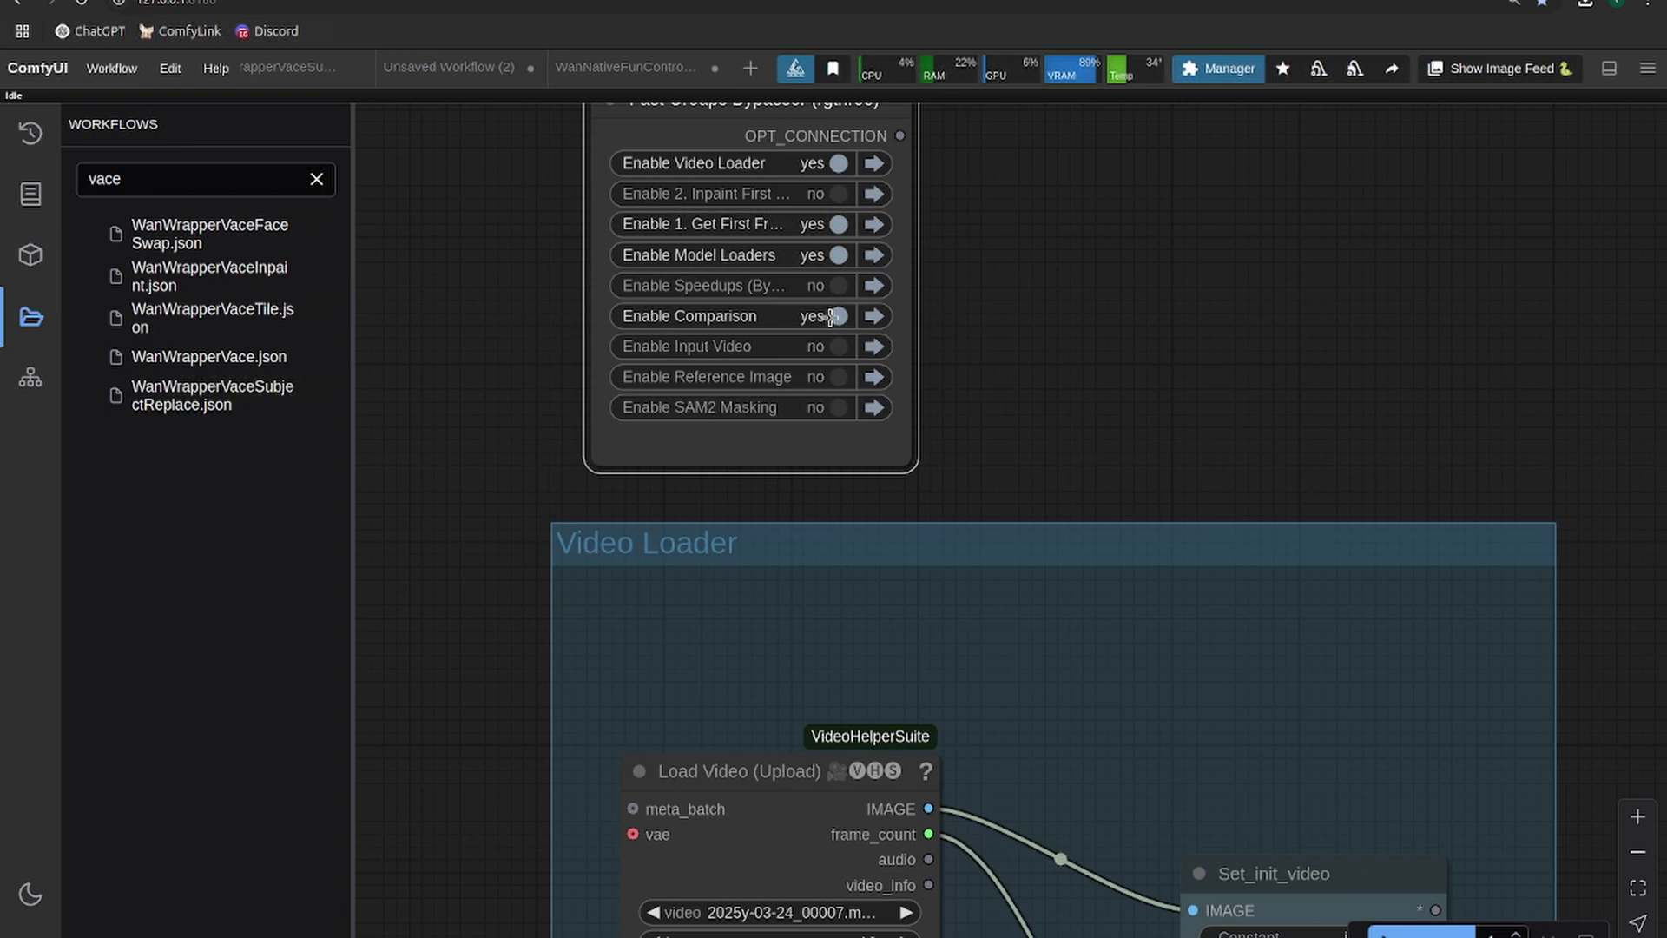
click(837, 316)
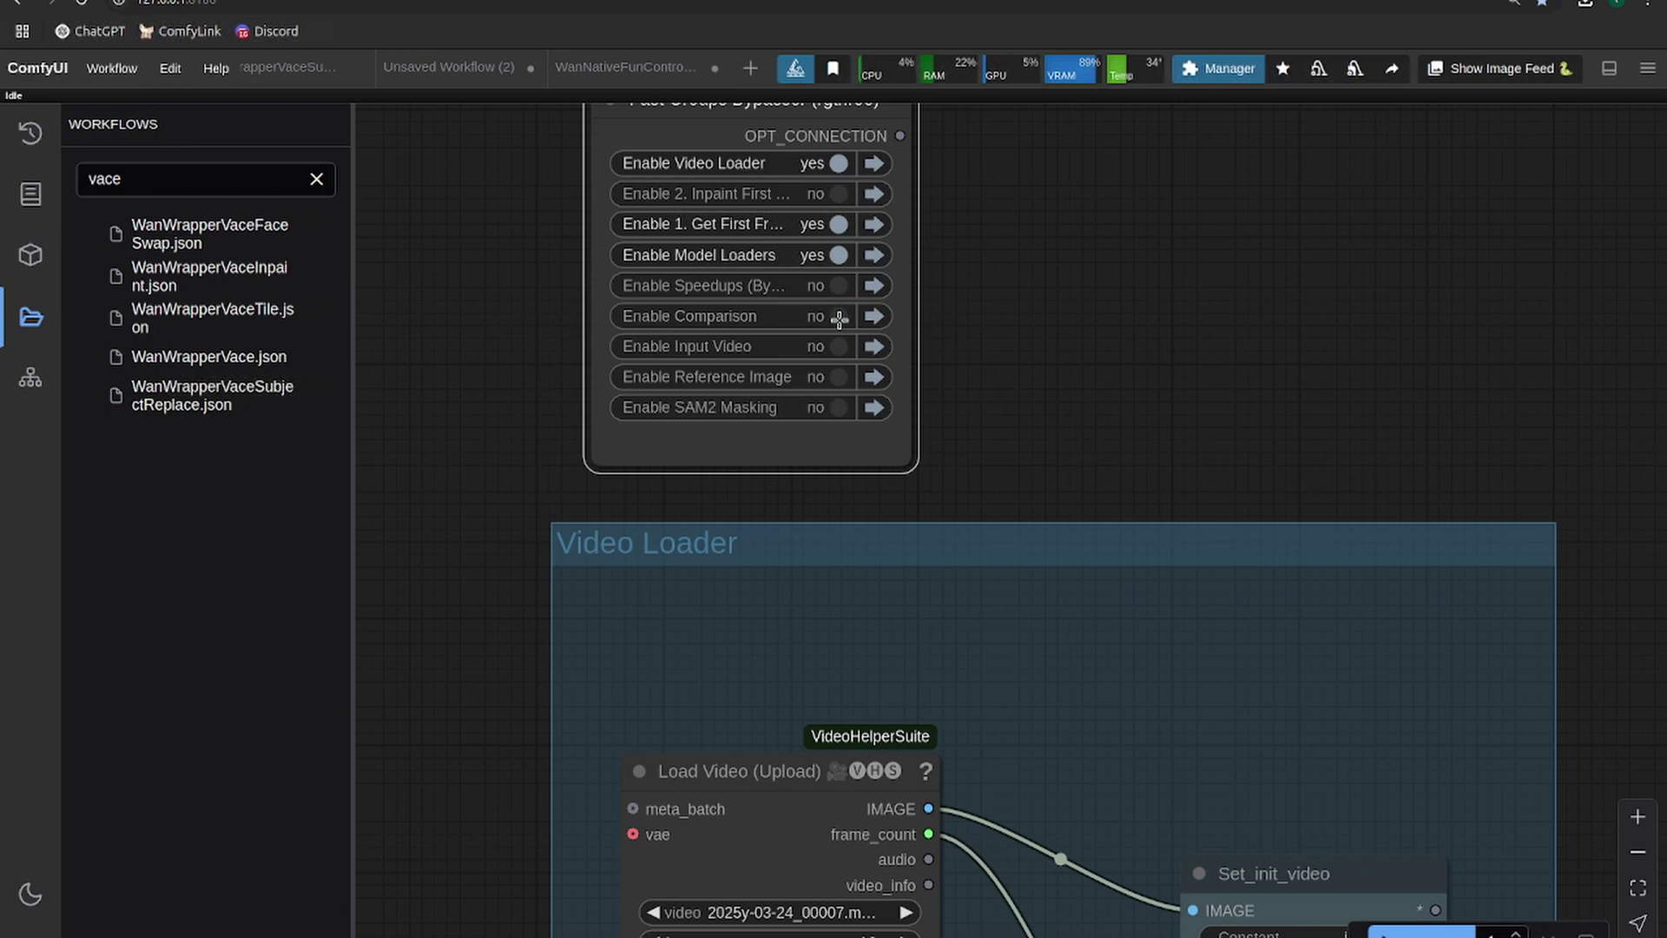
click(837, 346)
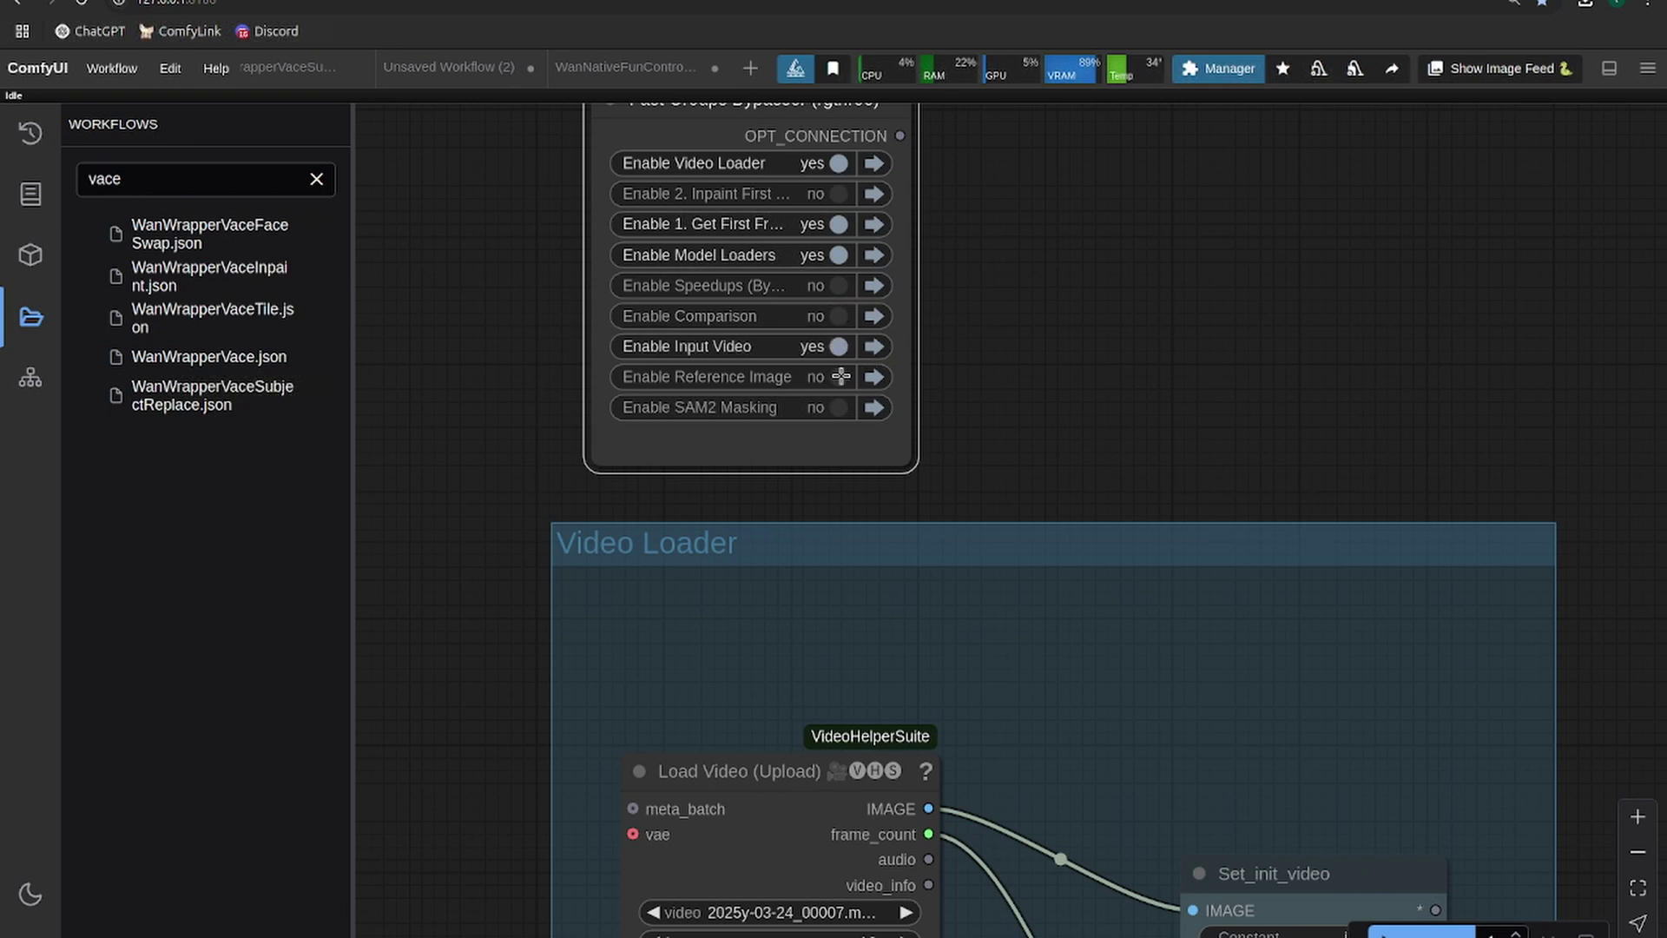
click(840, 376)
click(840, 407)
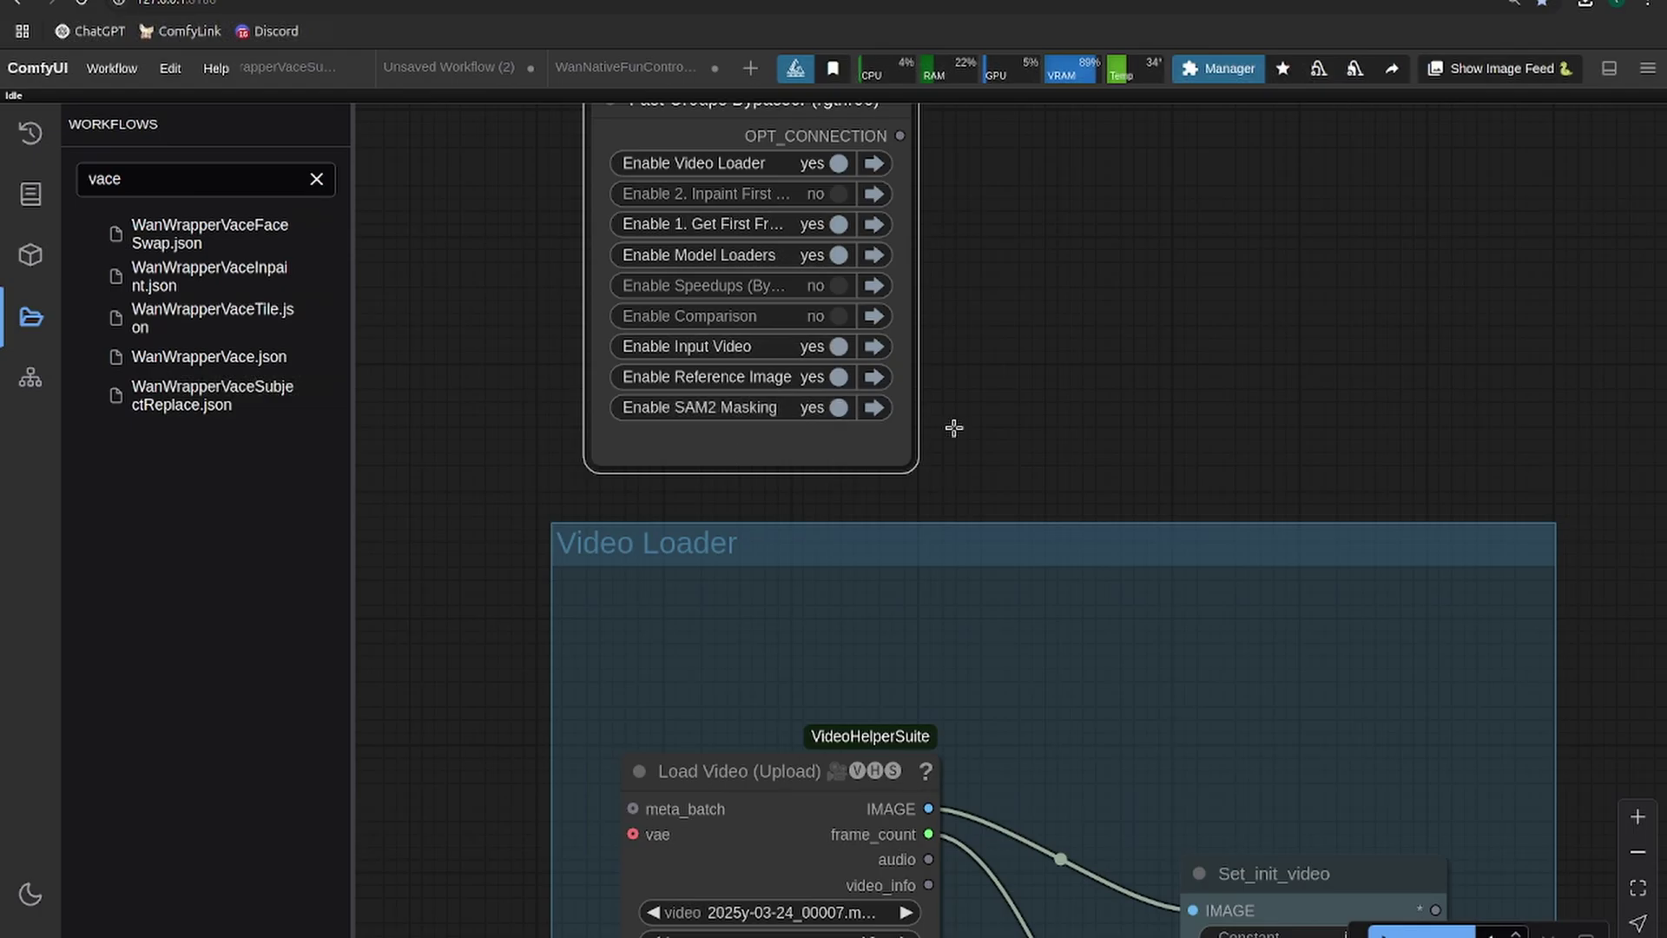
Step: Bypass the WanVideo BlockSwap node in the Model Loaders group
scroll(1170, 424, down, 4)
drag(1361, 372, 573, 338)
scroll(911, 524, down, 1)
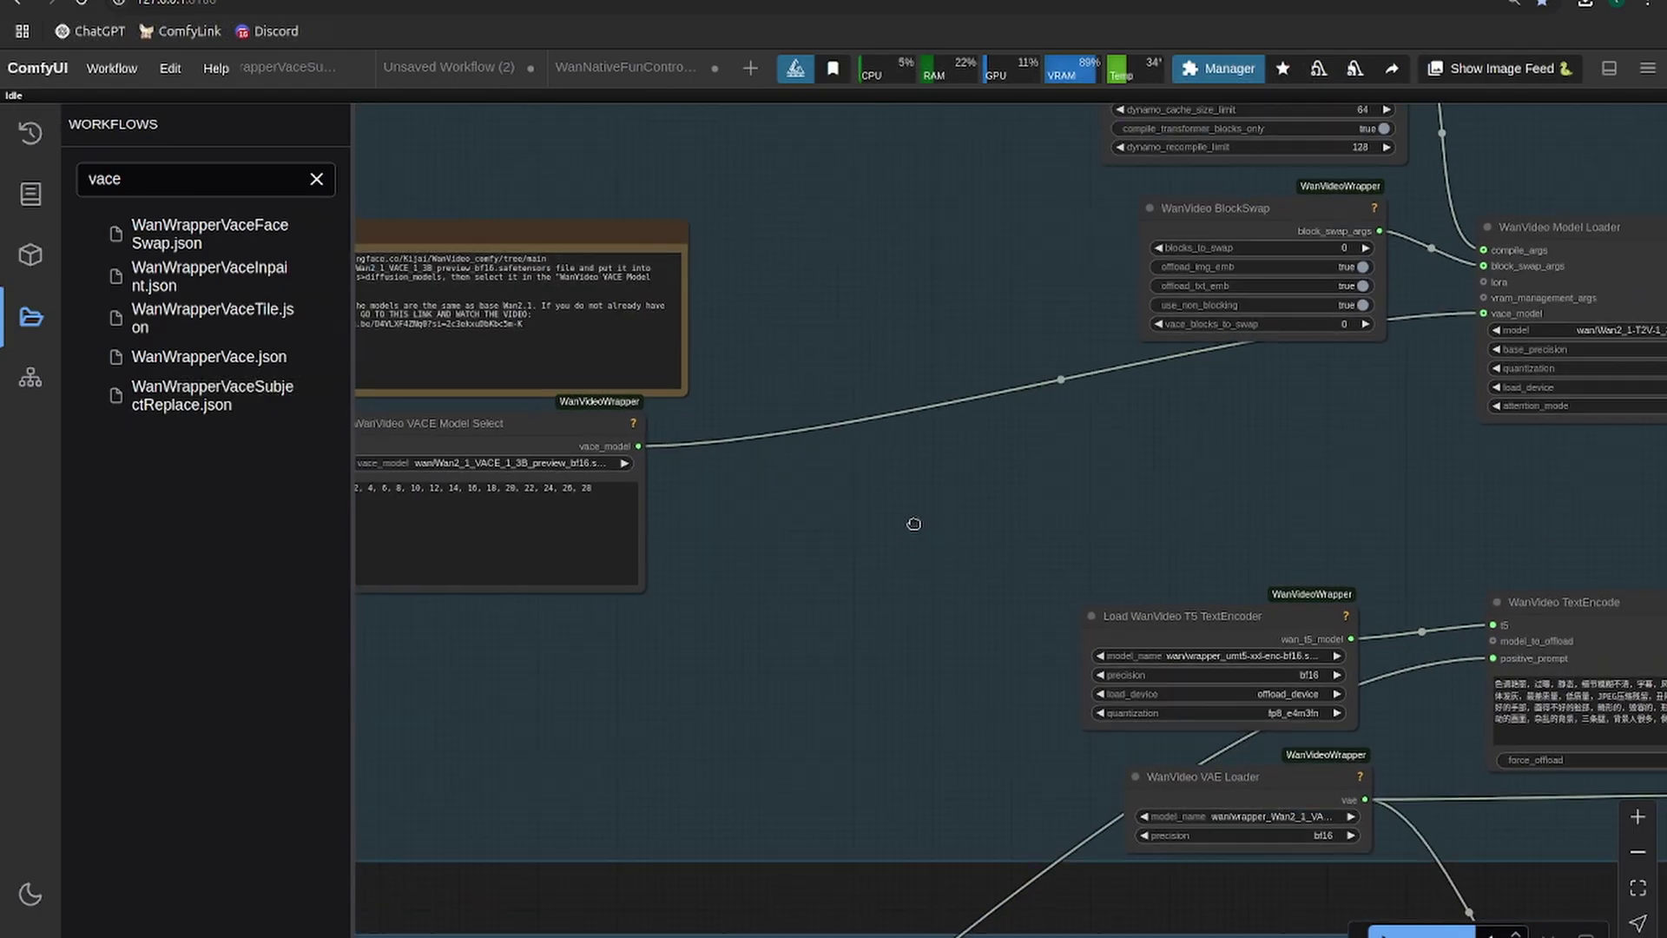
drag(937, 528, 725, 646)
right_click(1046, 340)
click(1087, 549)
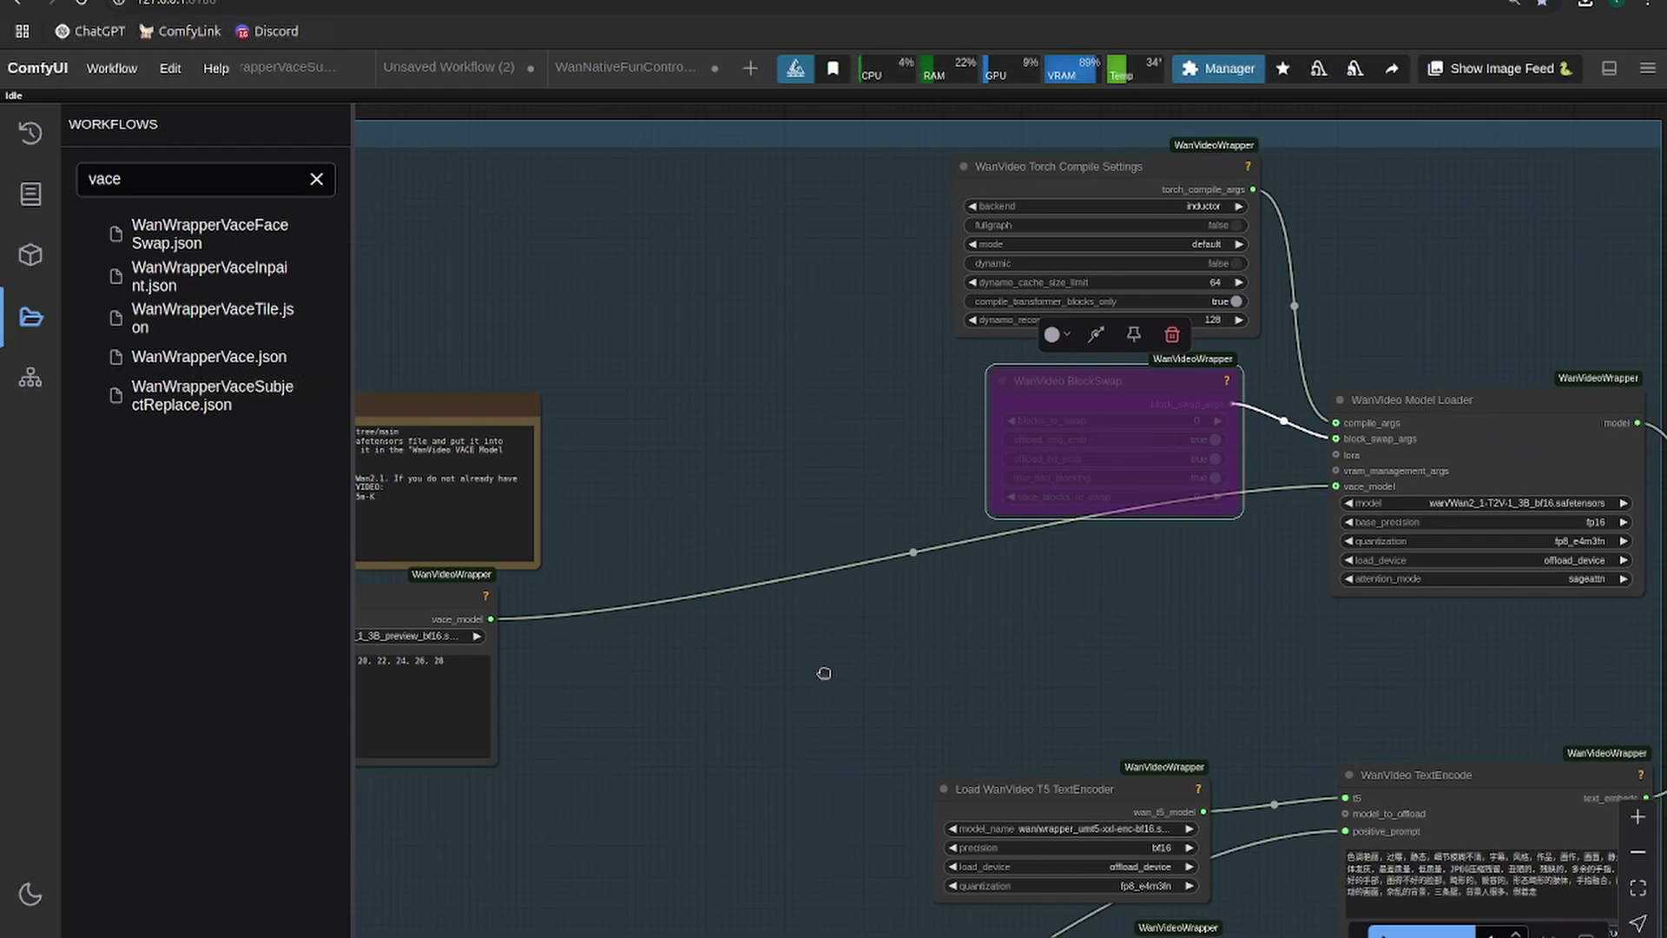
Step: Review the note, the VACE Model Select node and the WanVideo Torch Compile Settings in the Model Loaders group
scroll(992, 581, down, 2)
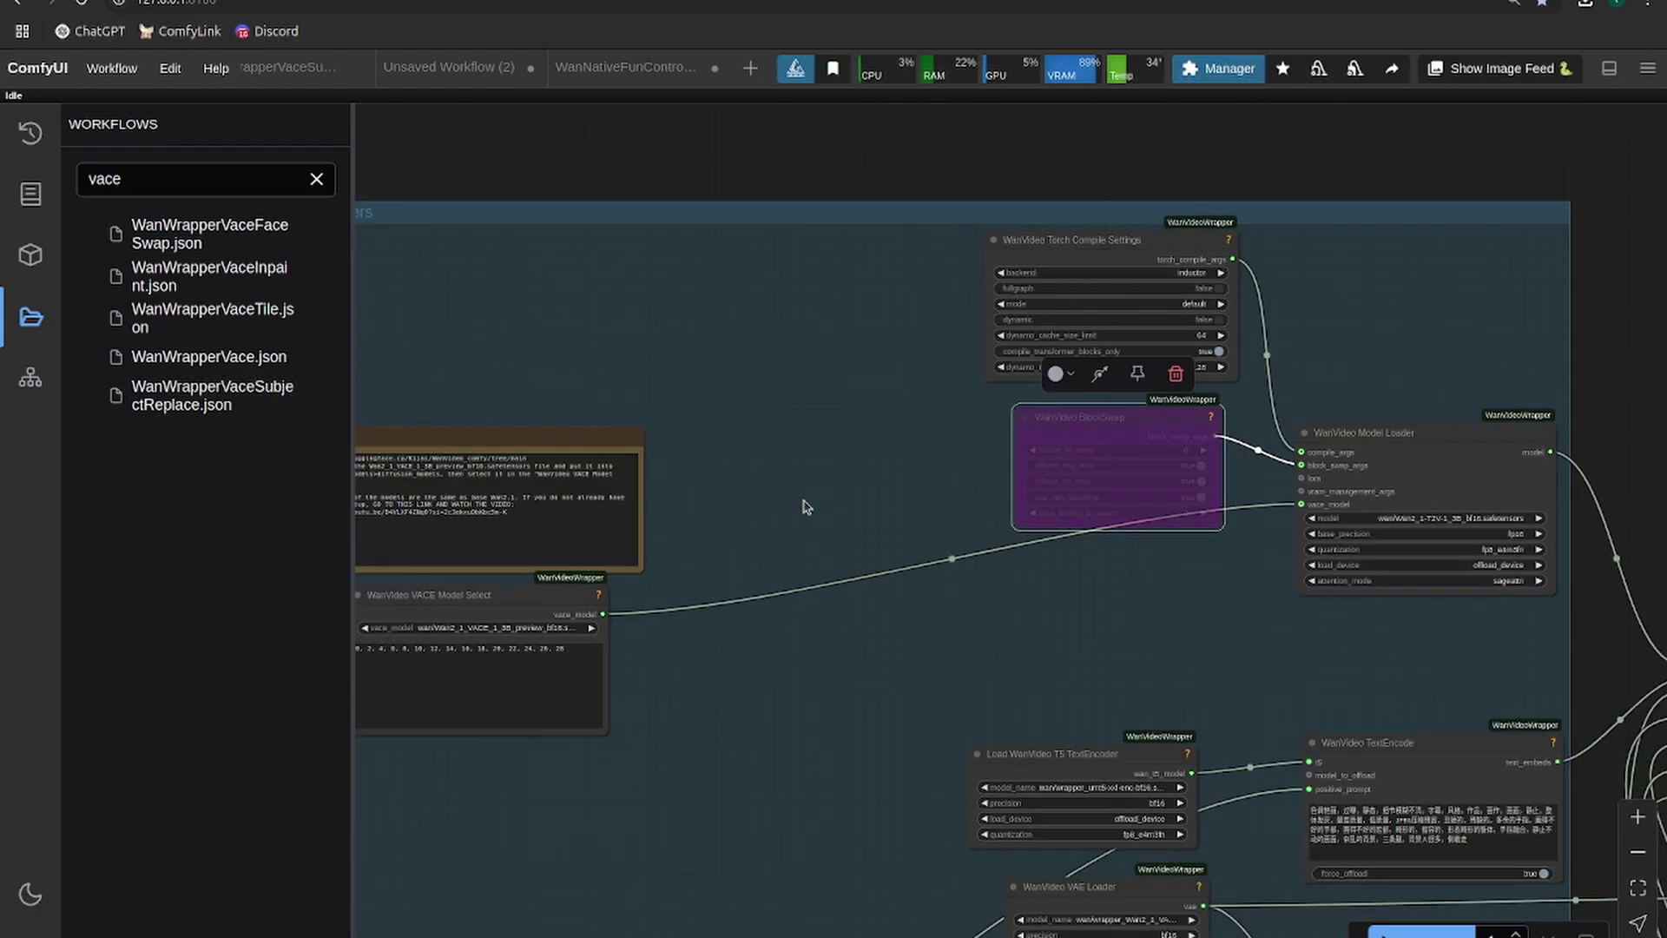
drag(801, 503, 982, 496)
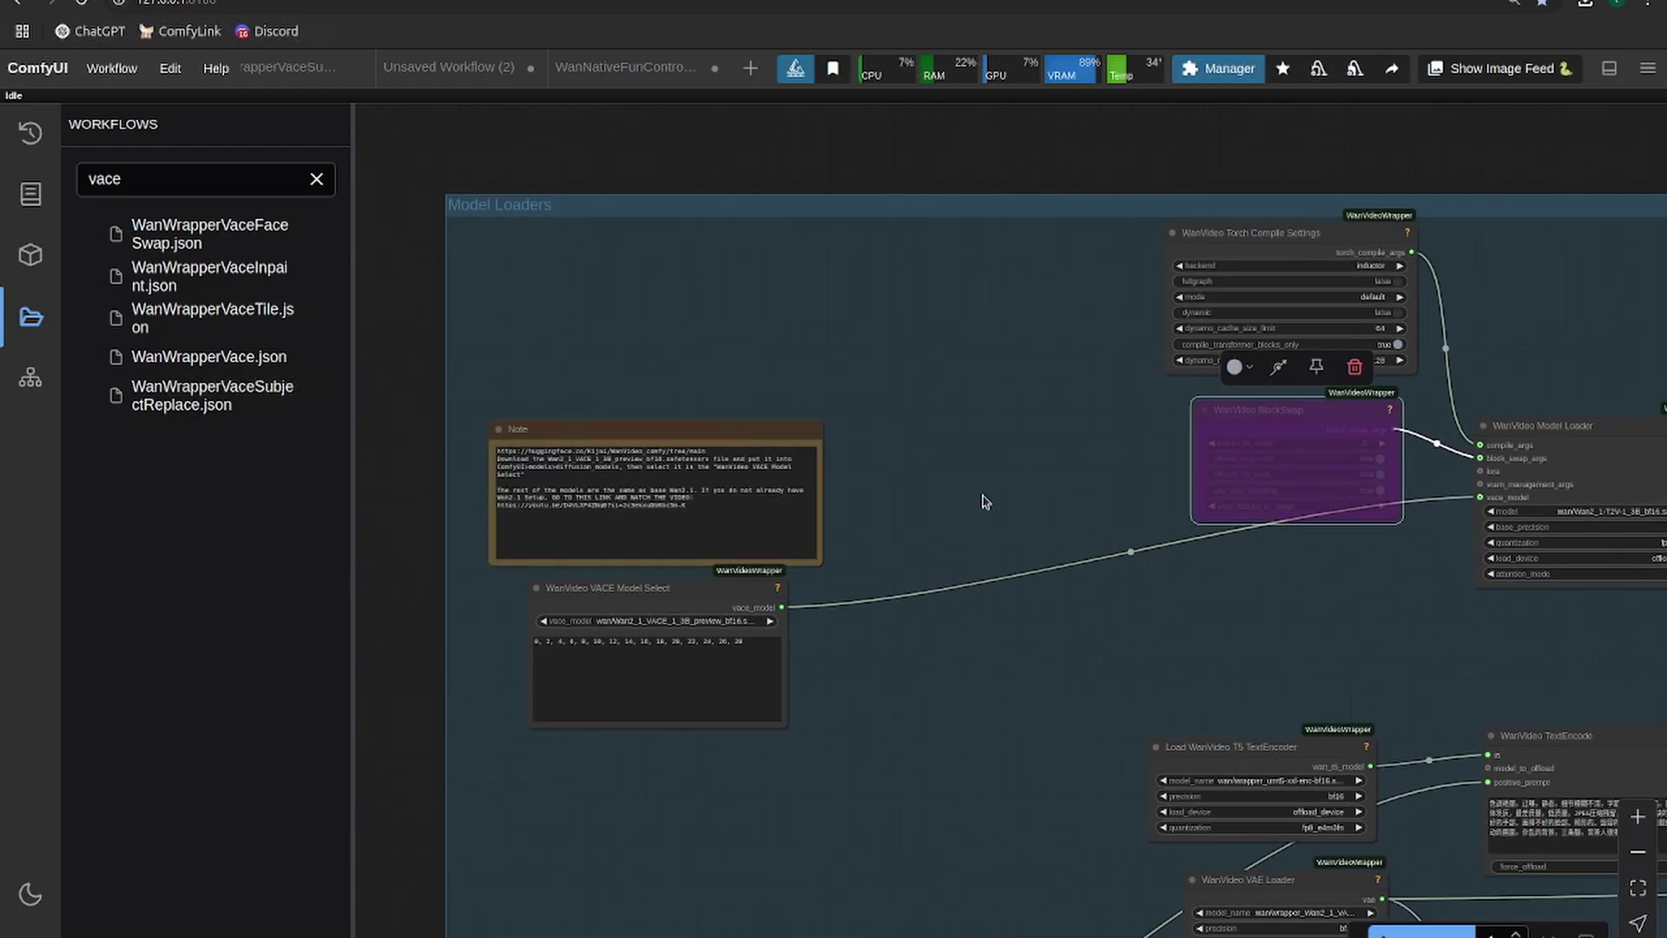
drag(1107, 400, 900, 498)
scroll(908, 521, up, 3)
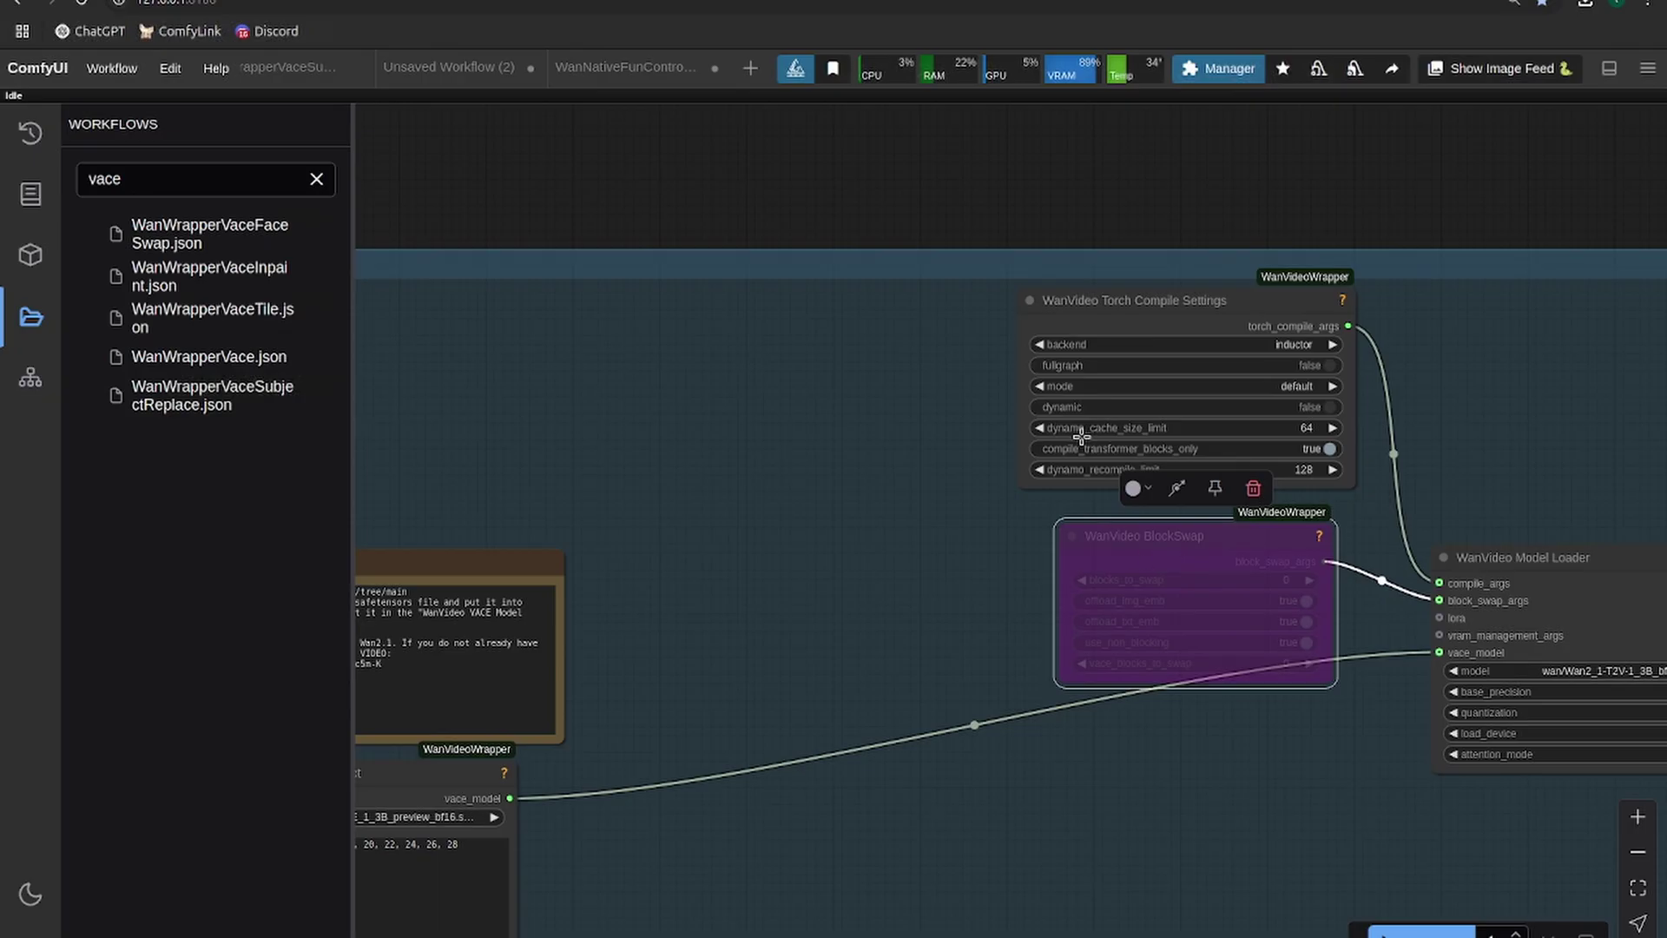
click(1101, 301)
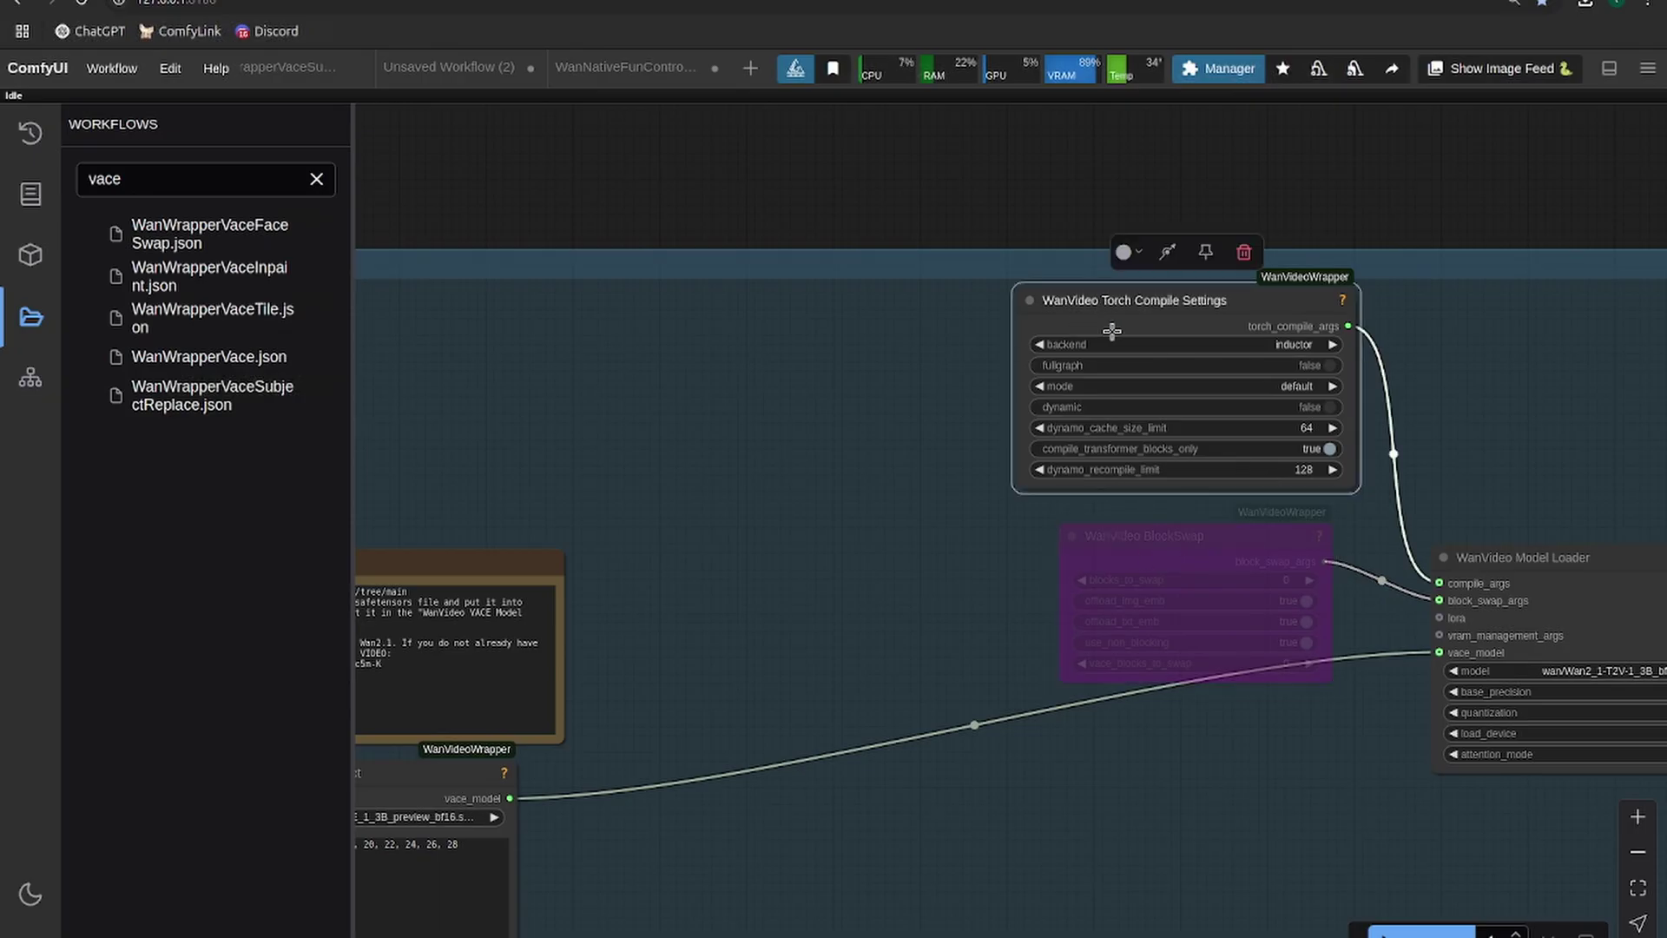
Step: Load the downloaded ComfyUI_temp_holks_00001_.png into the First Frame node of the Reference Image group
drag(858, 460, 909, 405)
scroll(906, 416, down, 7)
scroll(1177, 587, up, 5)
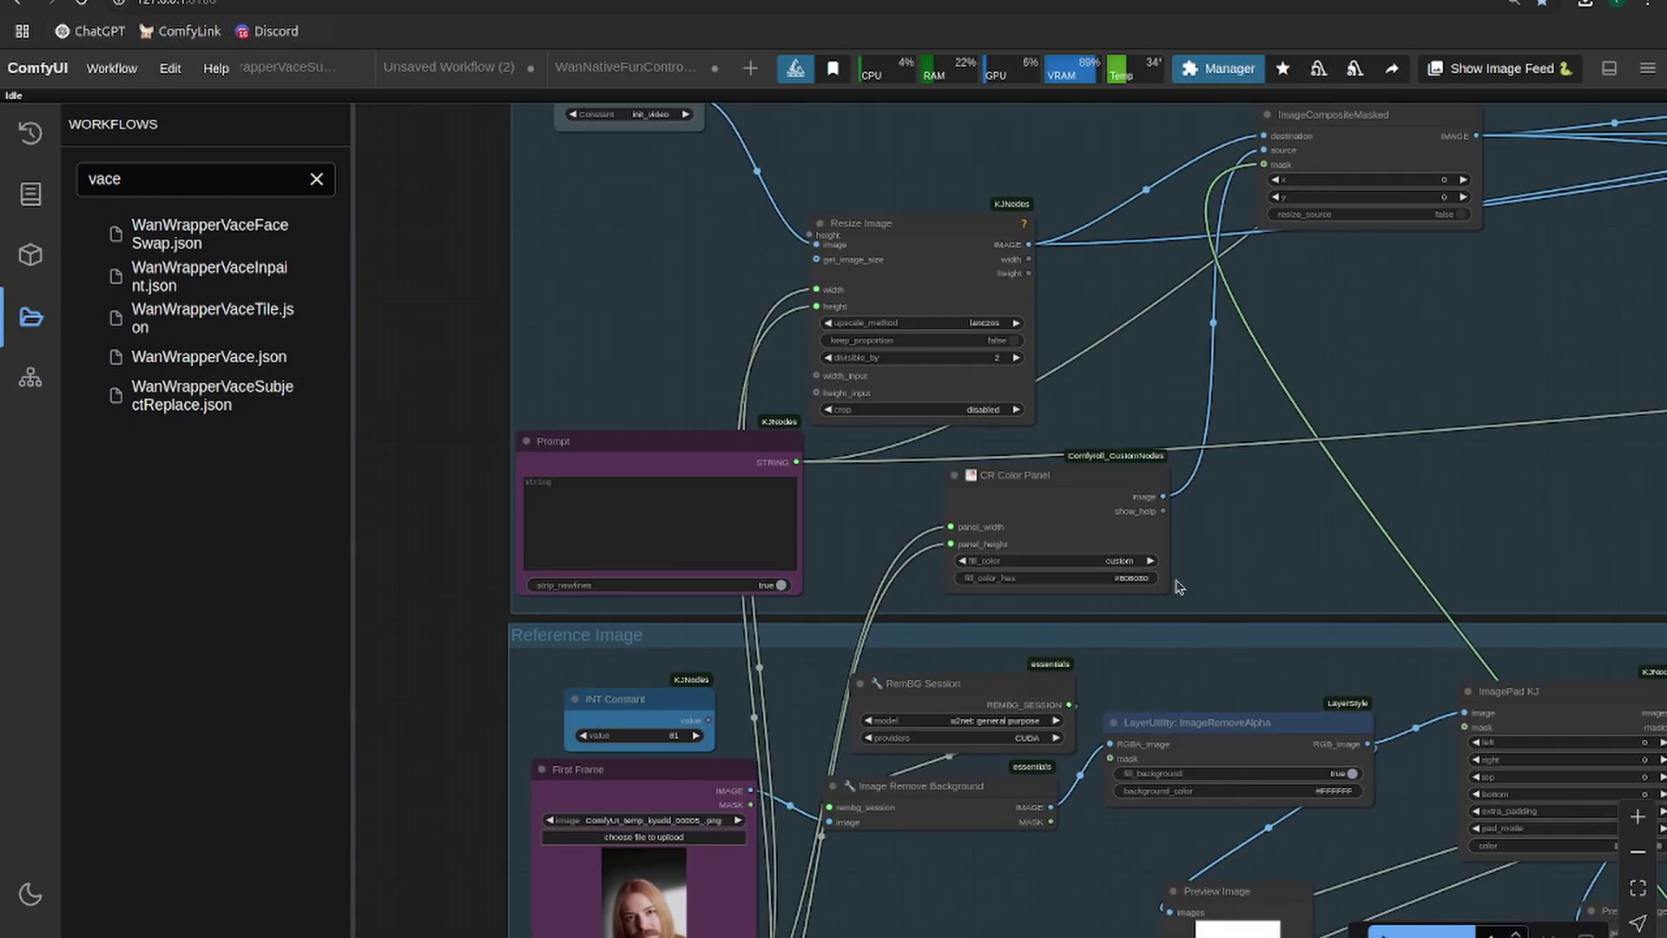
drag(986, 876, 1033, 582)
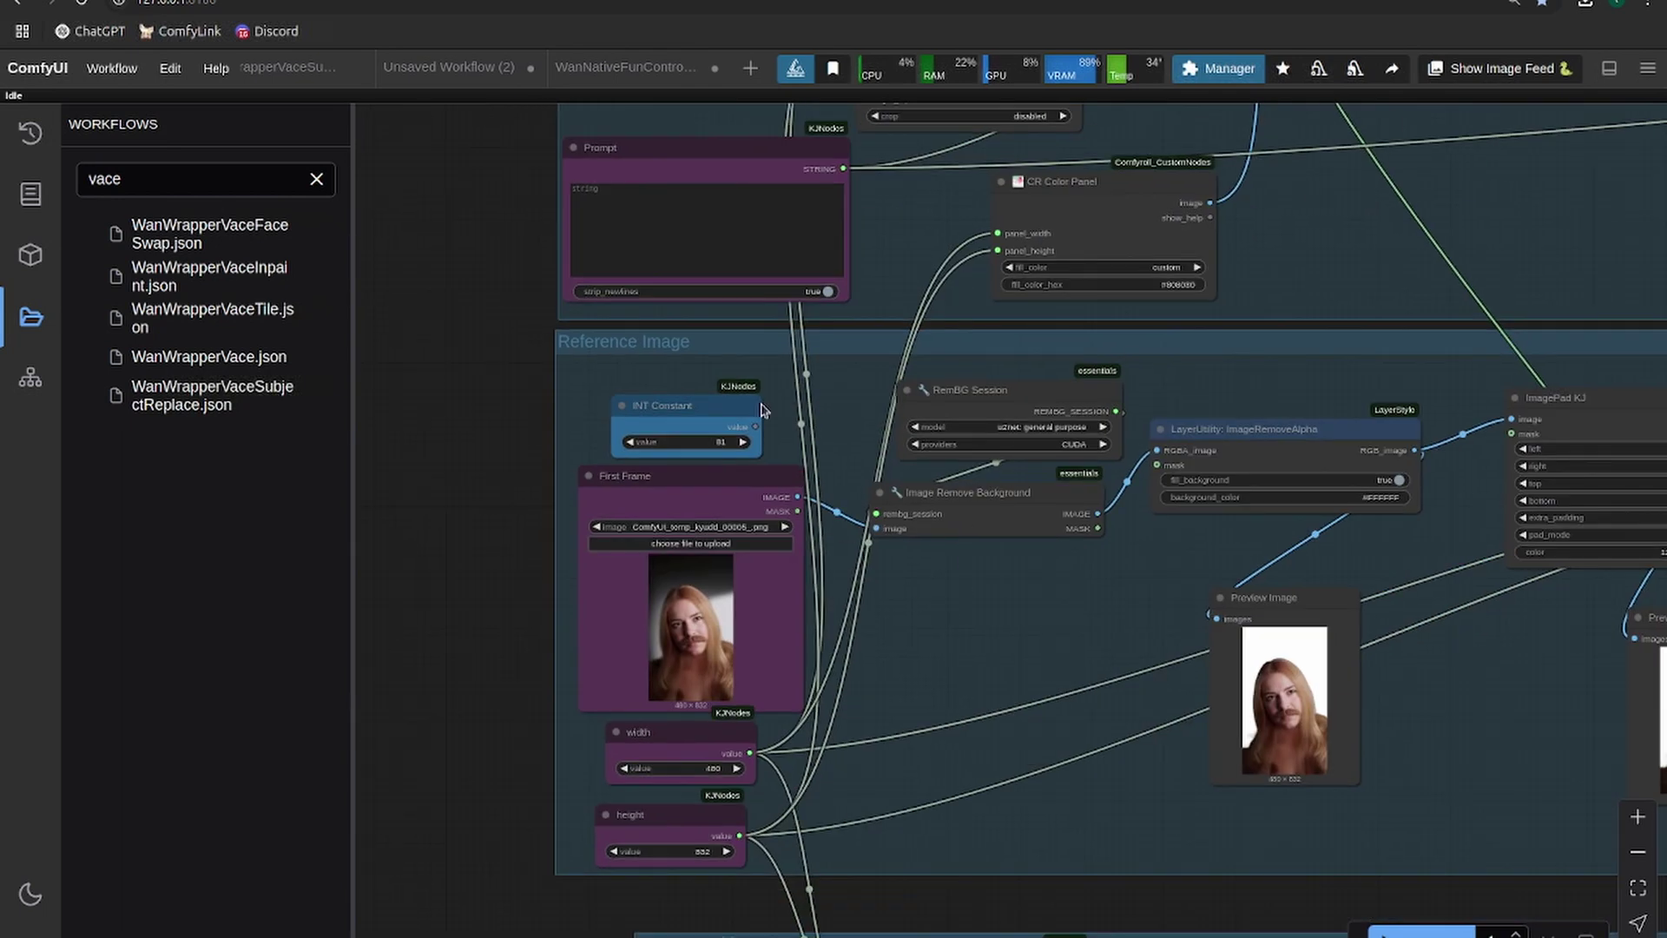
drag(866, 350, 883, 276)
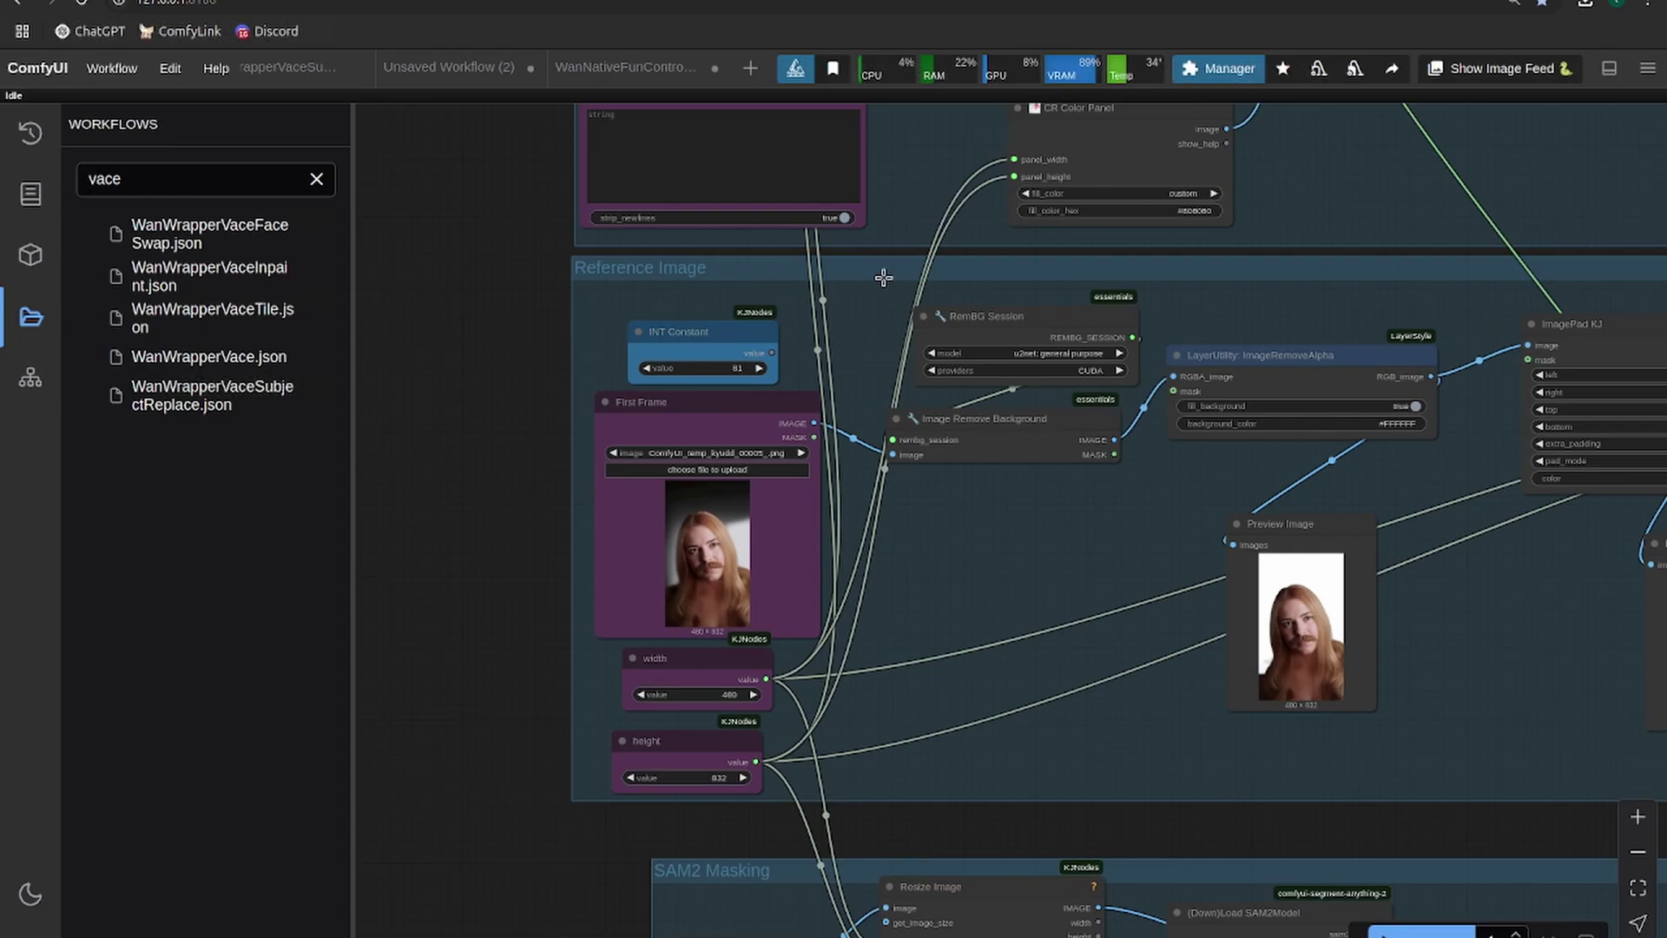
click(1586, 4)
drag(1477, 86, 693, 576)
scroll(743, 569, up, 11)
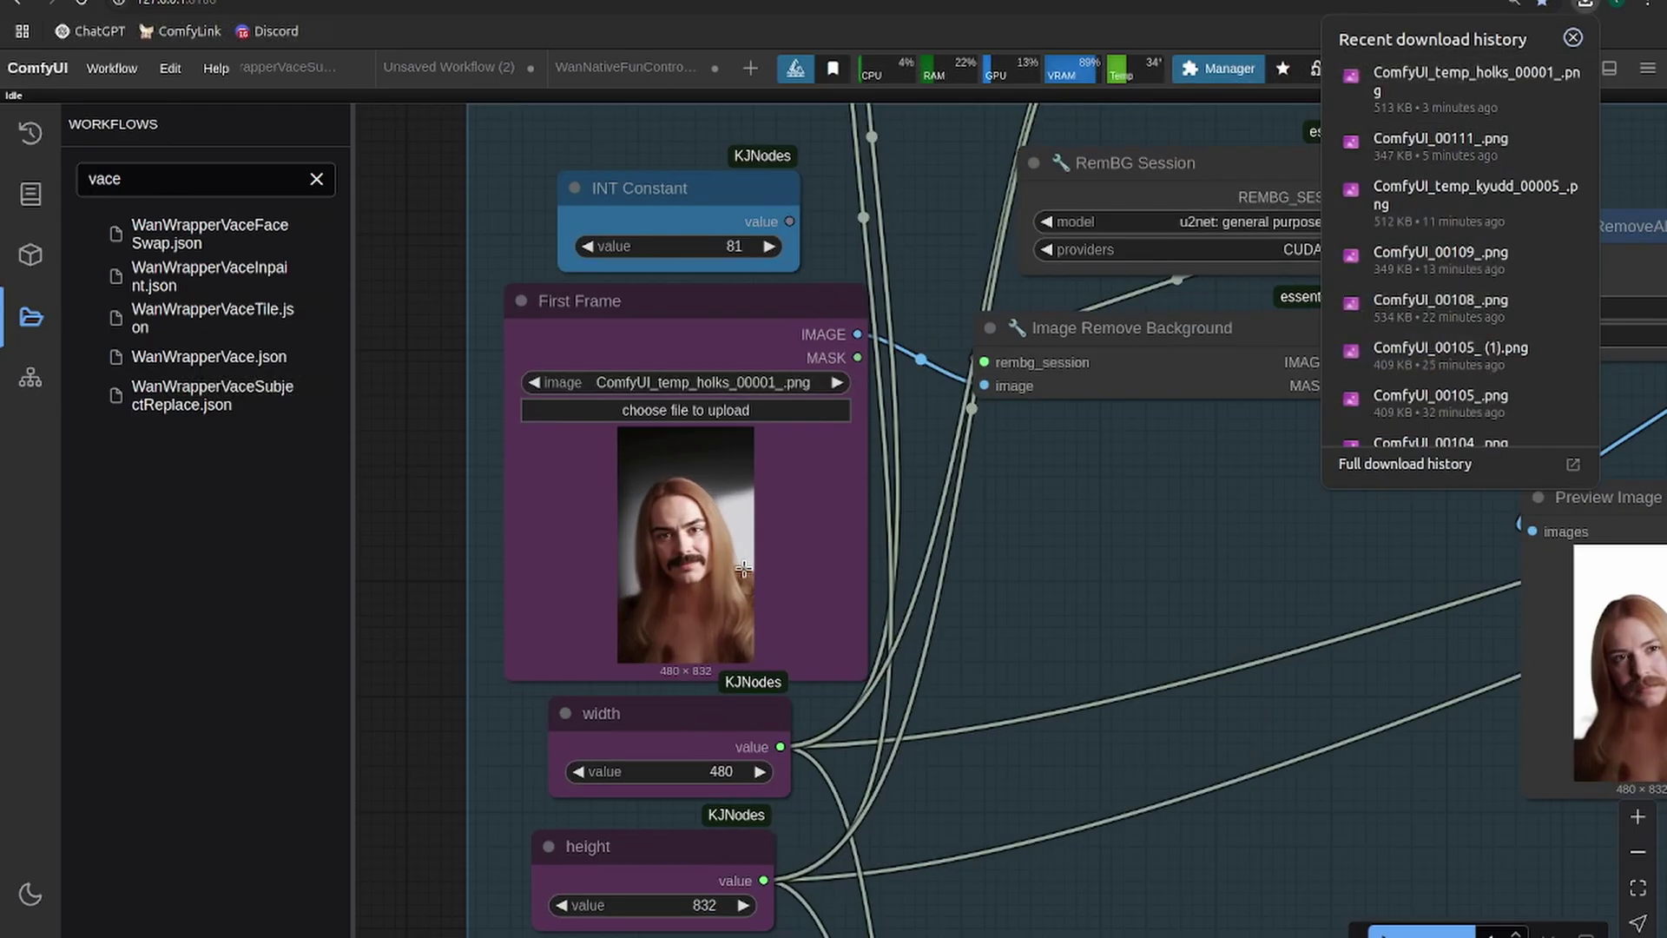
Step: Load the downloaded mustache portrait as the background of the Points Editor in the SAM2 Masking group
scroll(708, 560, down, 10)
drag(925, 912, 857, 331)
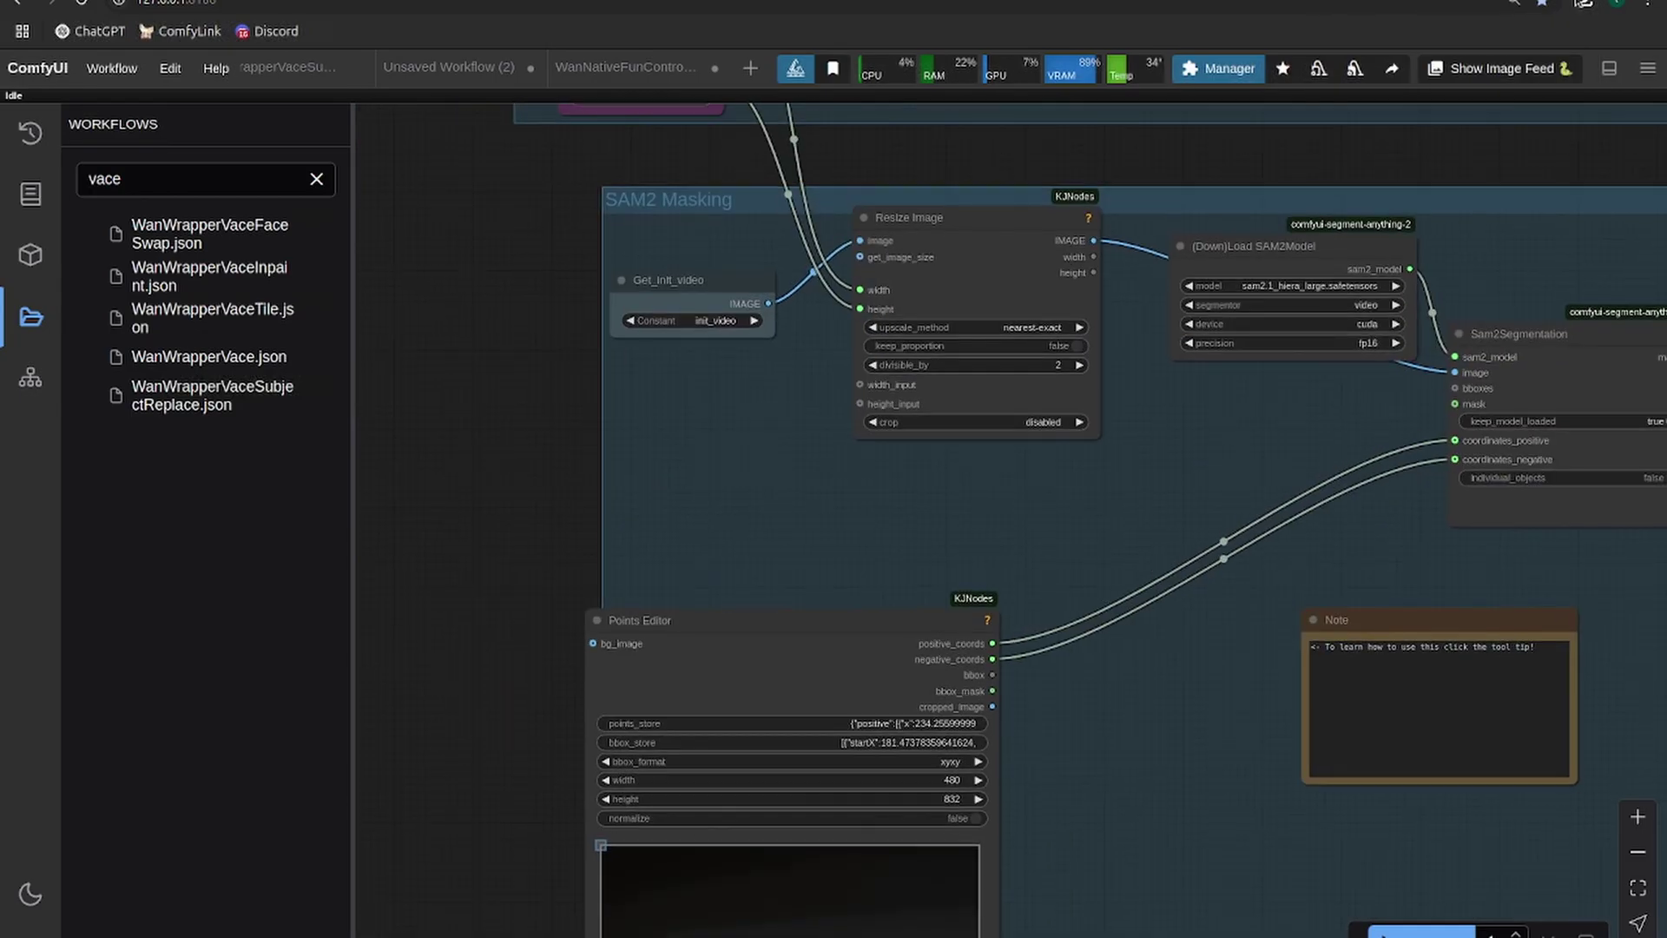
click(1585, 3)
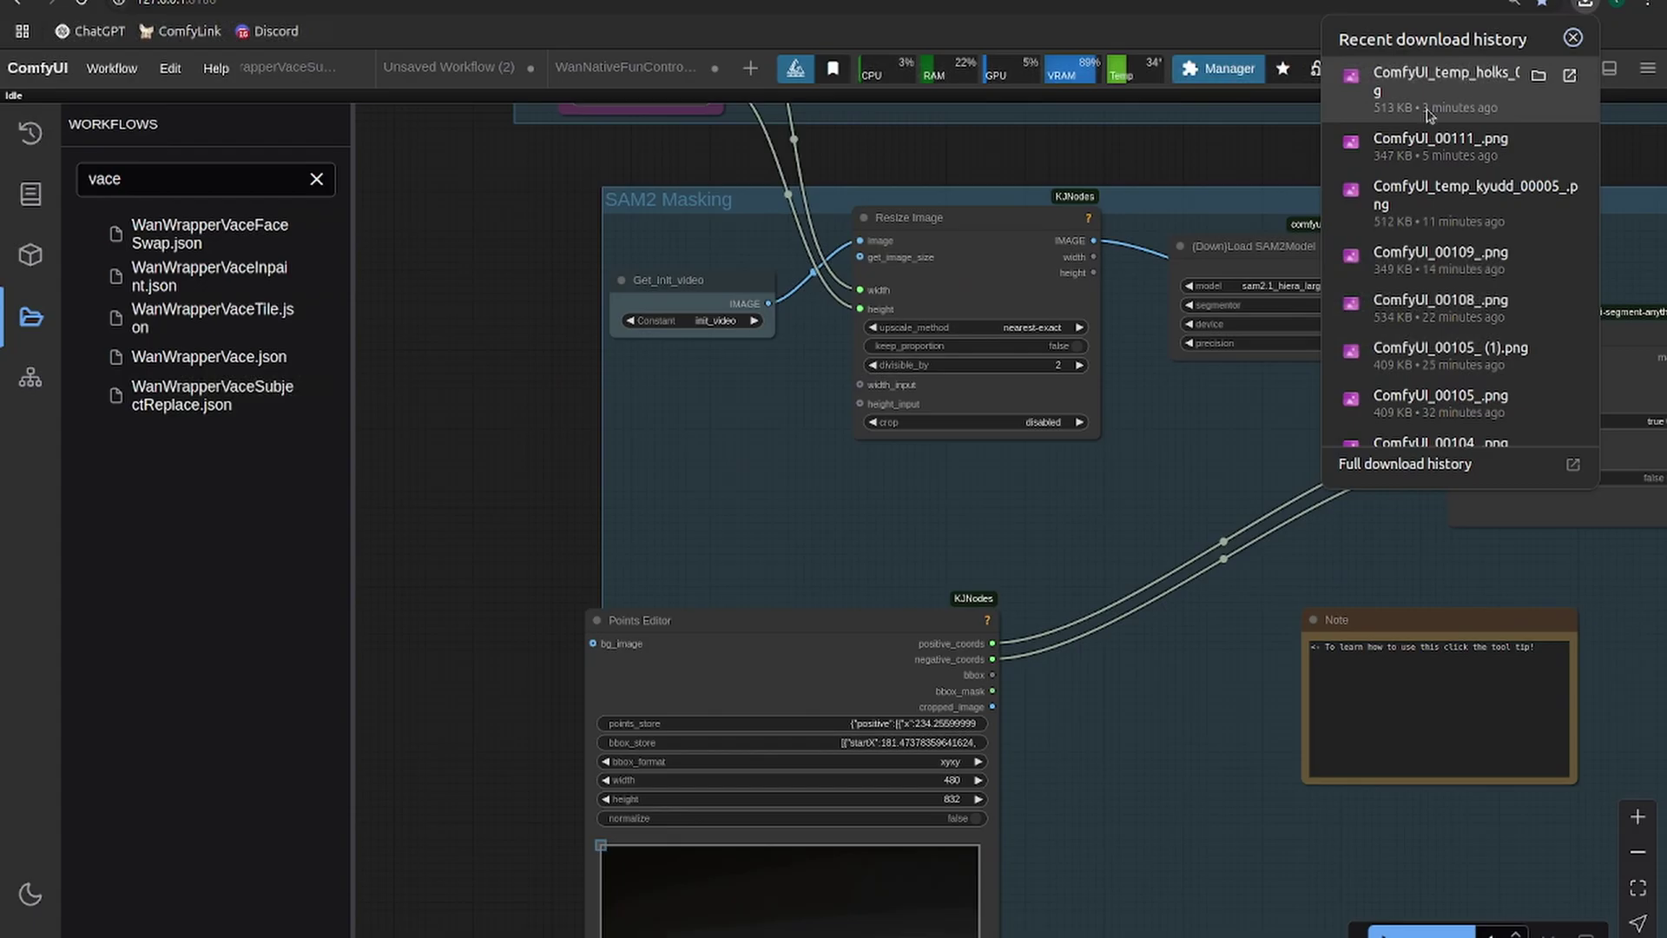
scroll(620, 521, down, 2)
drag(480, 414, 506, 254)
scroll(521, 259, down, 2)
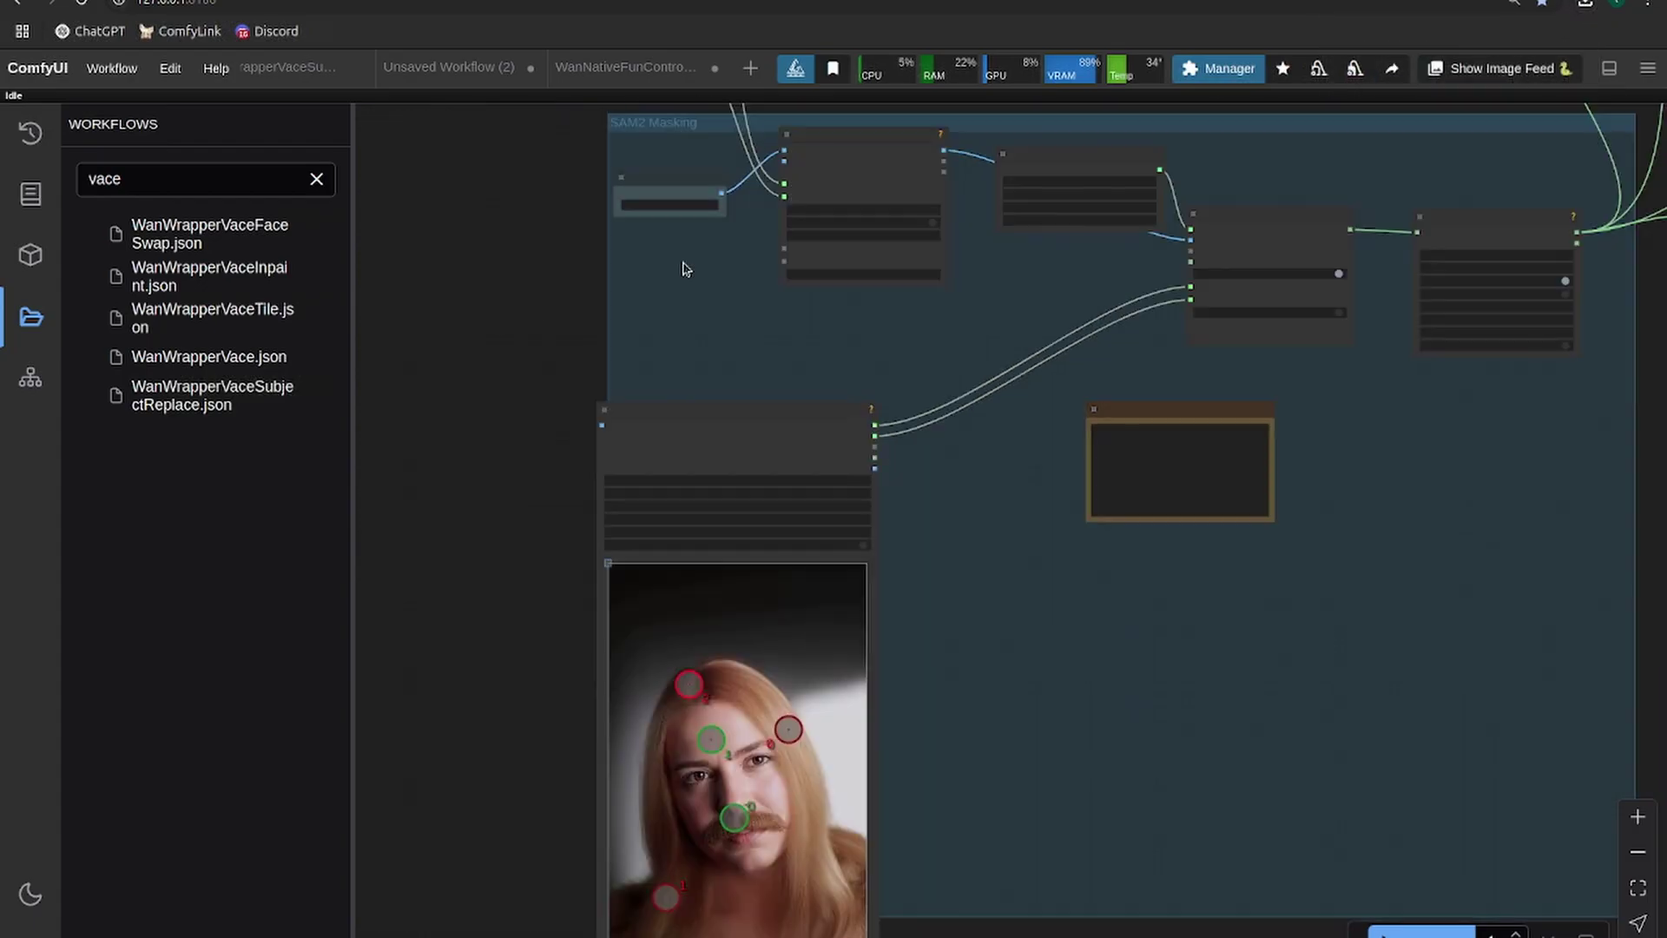
click(1592, 3)
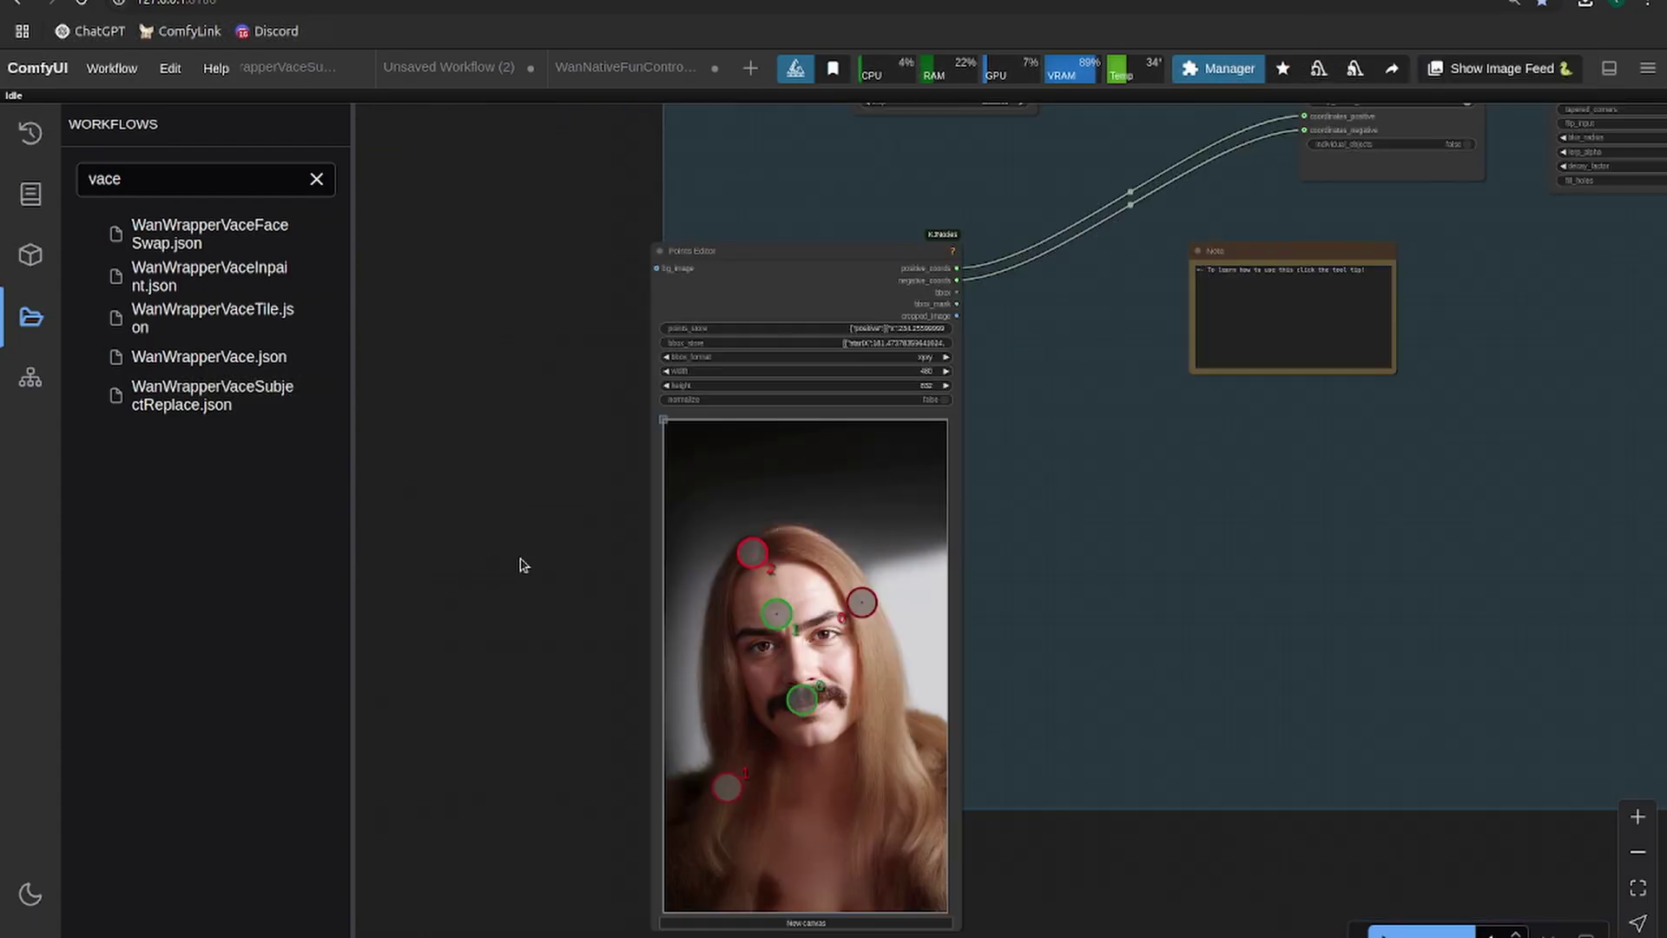
scroll(514, 558, down, 1)
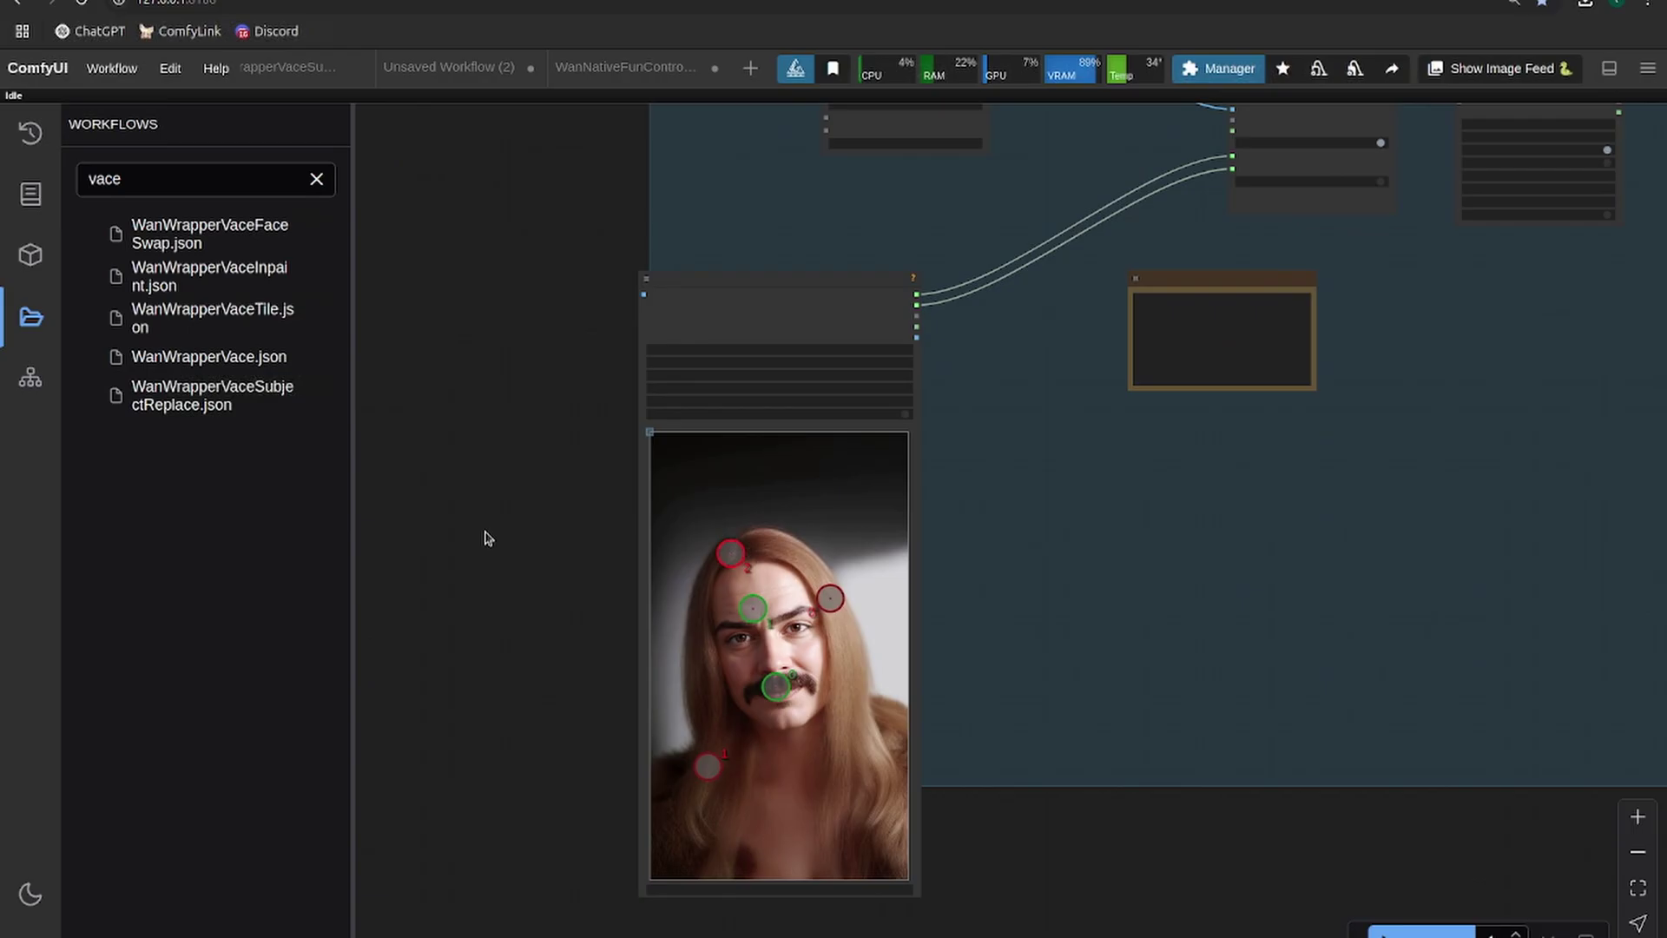
Step: Shift the two existing positive points in the Points Editor to the nose and the middle of the forehead
scroll(485, 538, up, 3)
drag(533, 487, 420, 468)
drag(733, 549, 726, 525)
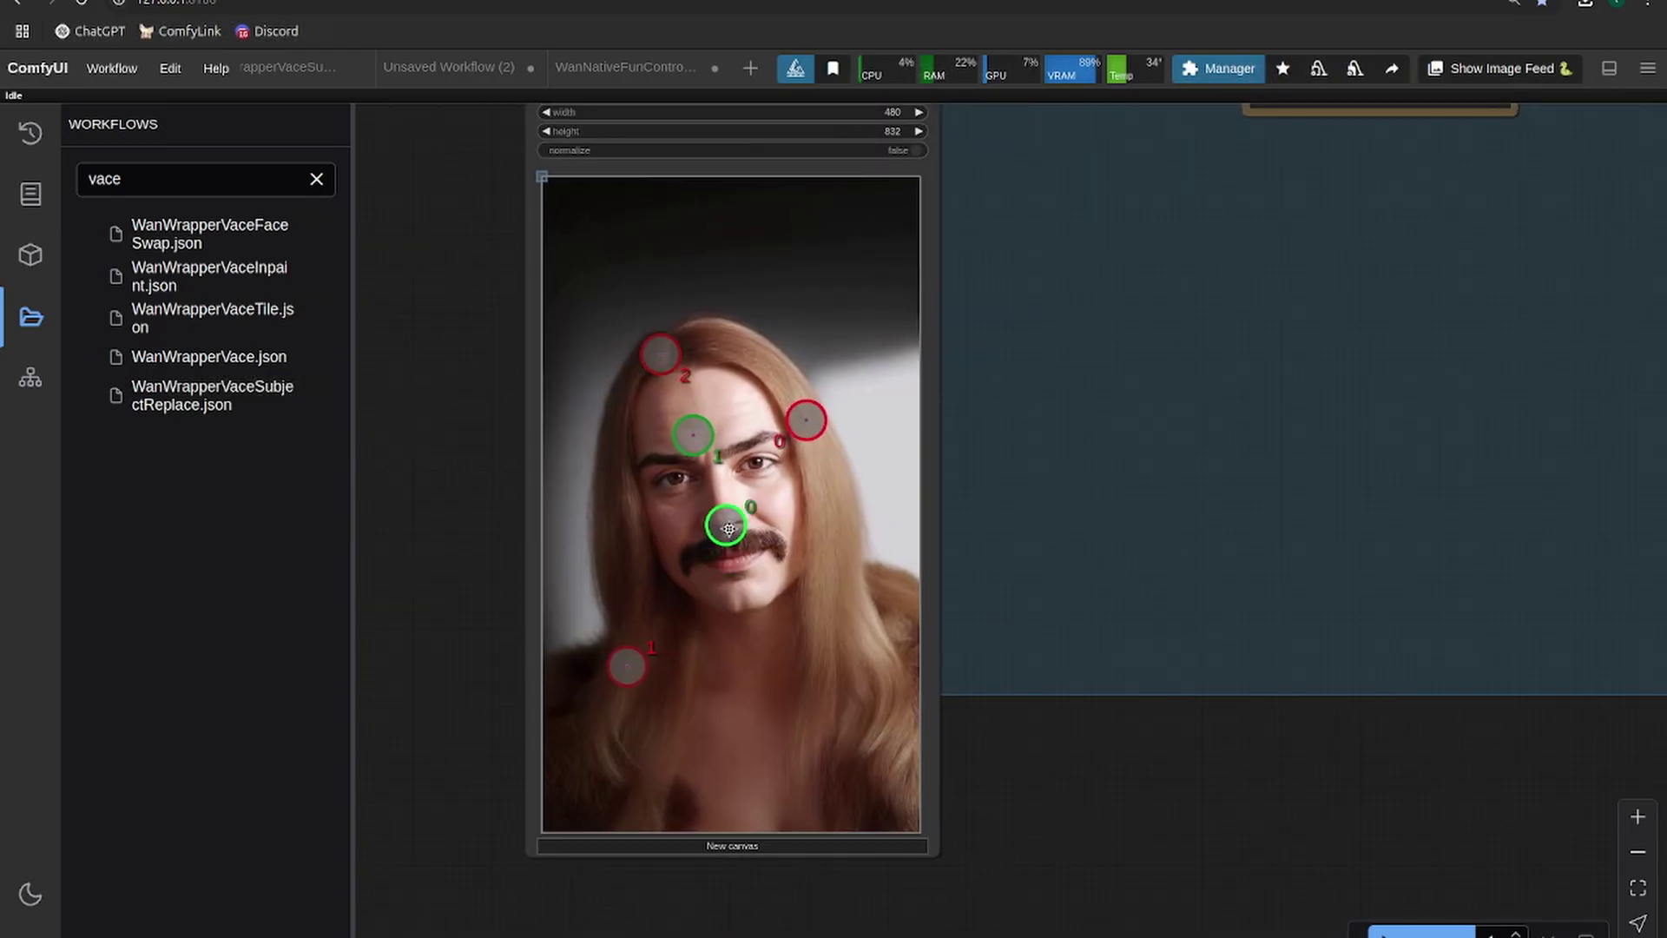
drag(693, 435, 700, 427)
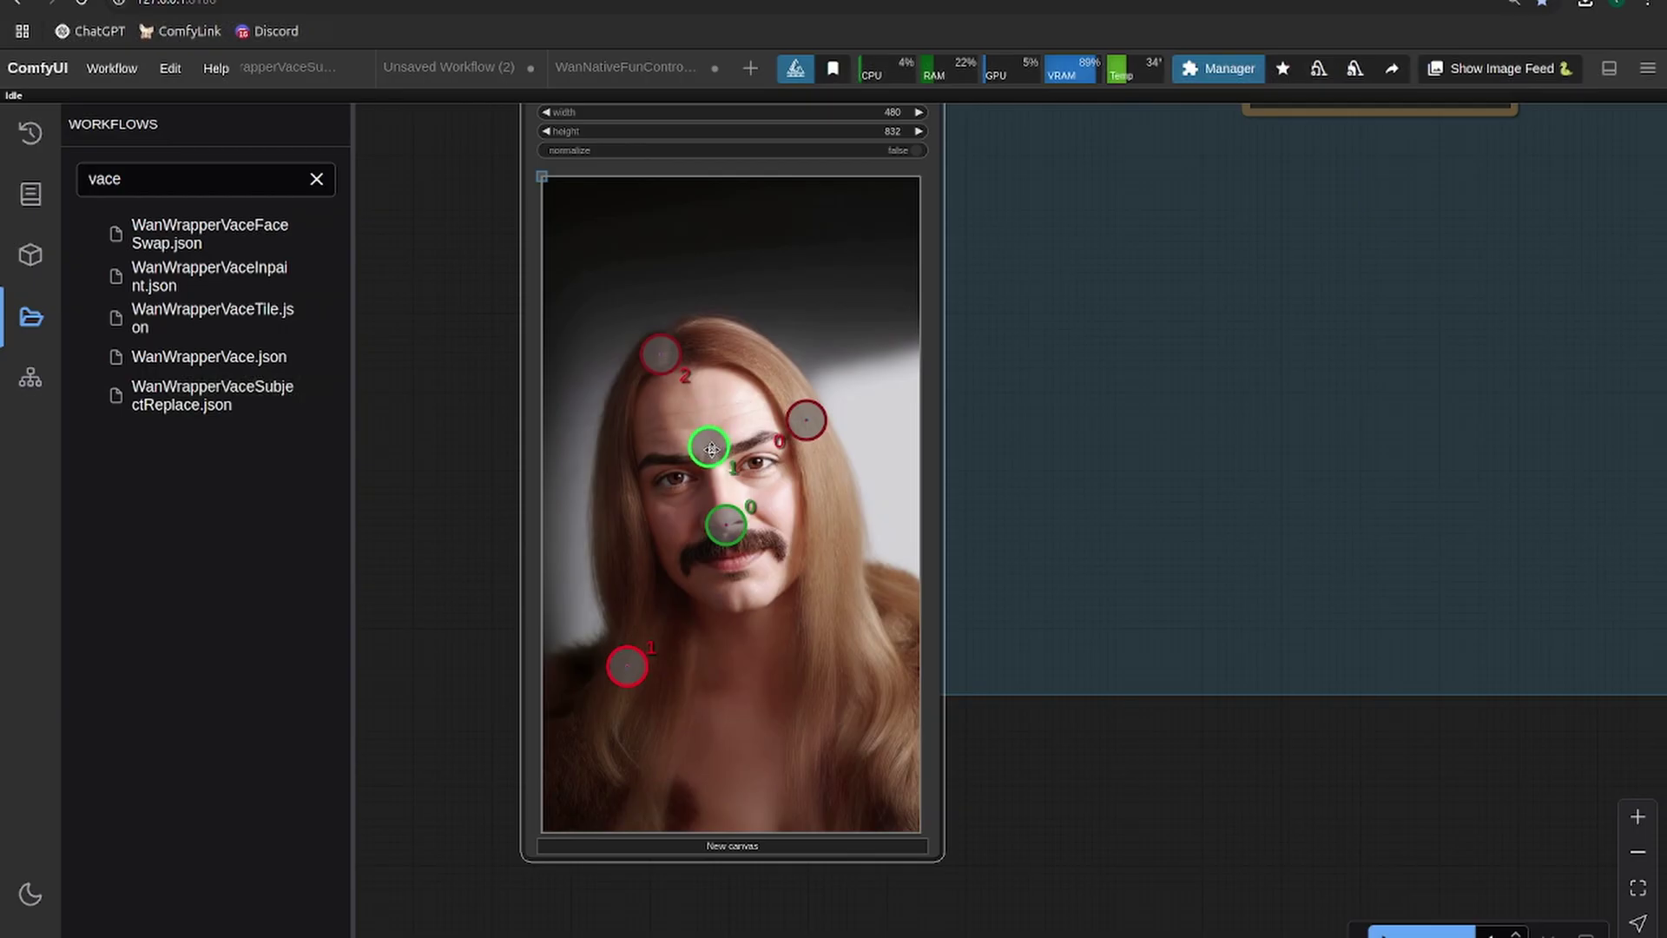
Step: Start a new canvas in the Points Editor and load the downloaded inpainted image onto it
click(779, 847)
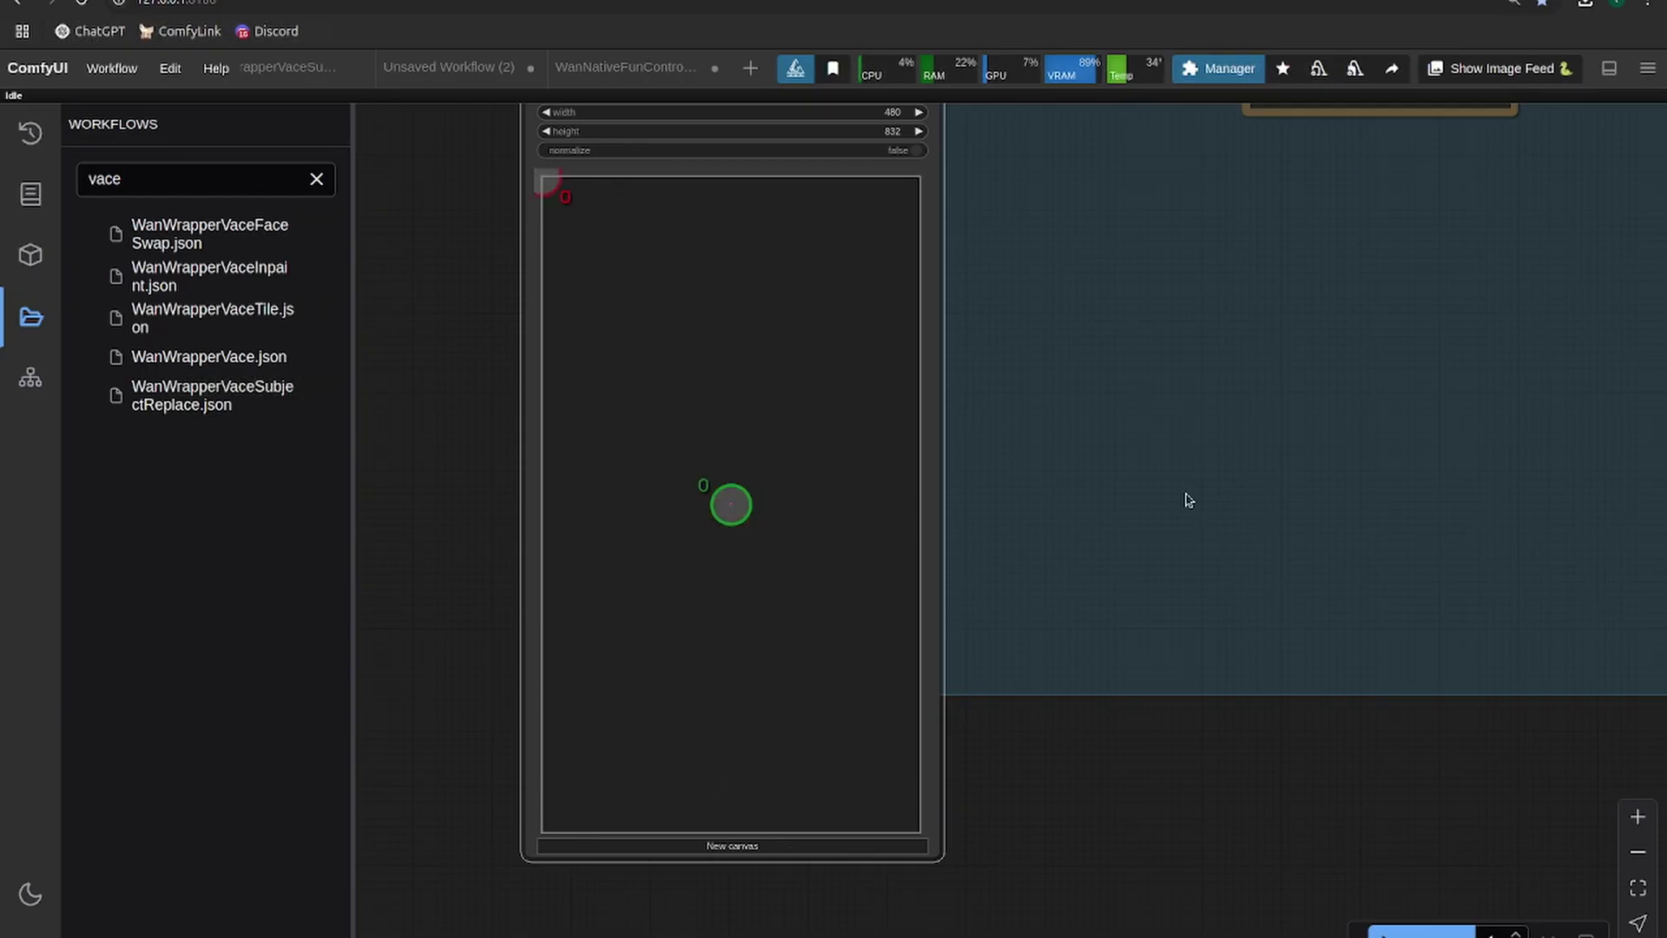
click(1586, 4)
drag(1458, 83, 714, 465)
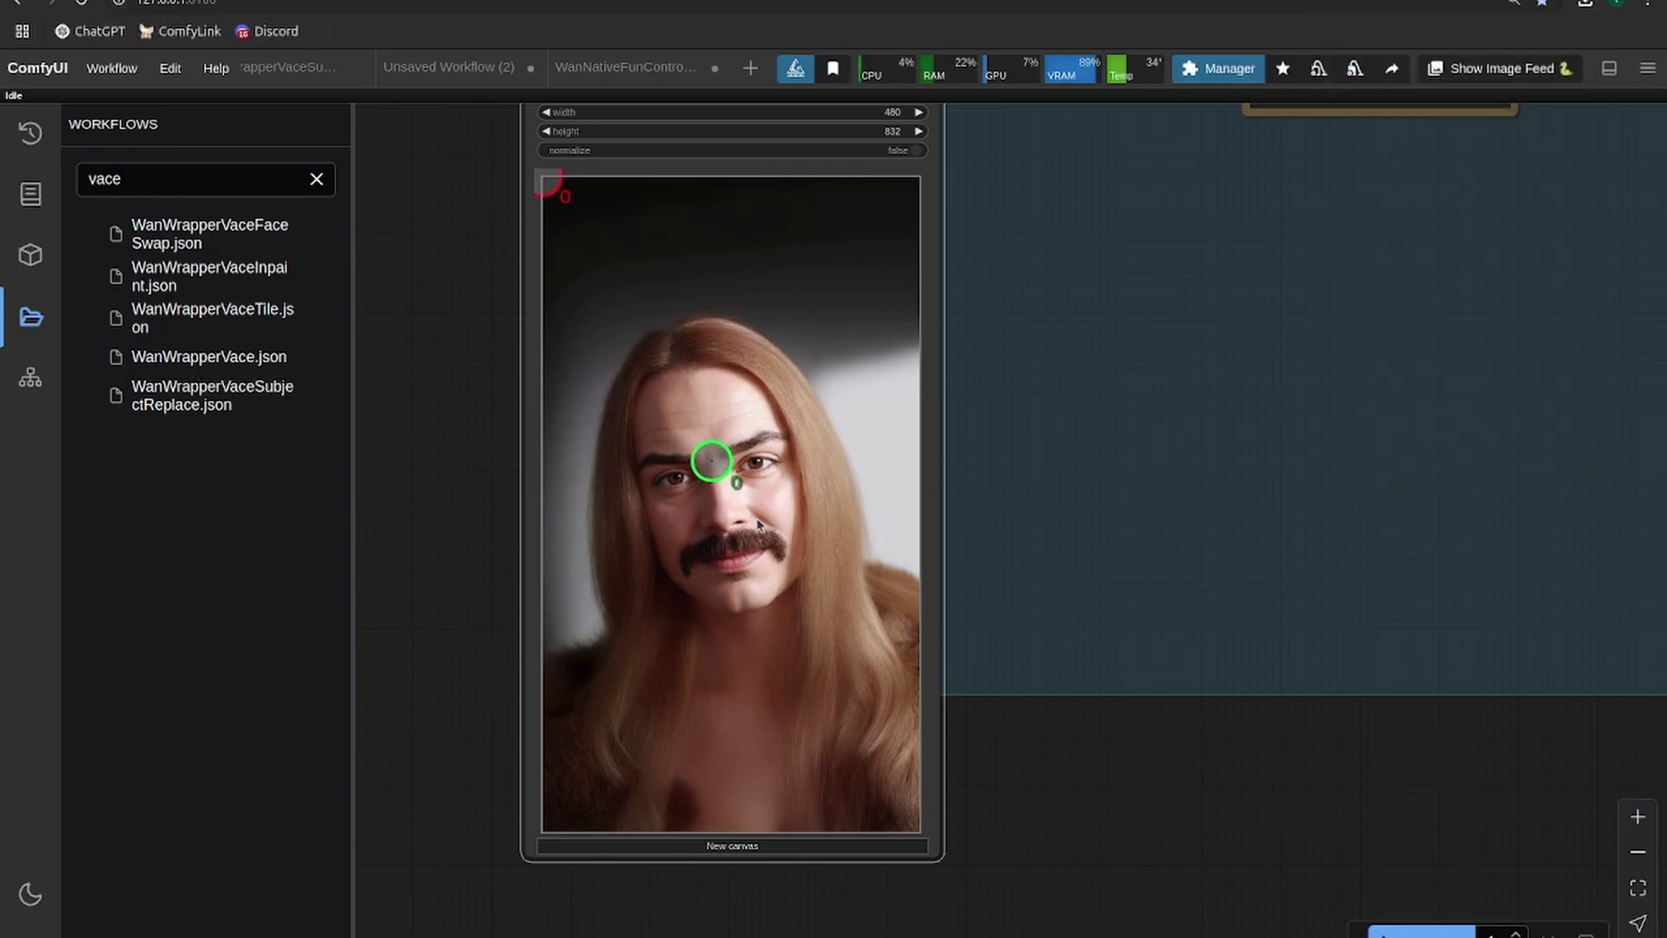
Step: Place positive points on the forehead, nose and mouth, and move the first negative point beside the head
drag(556, 187, 584, 339)
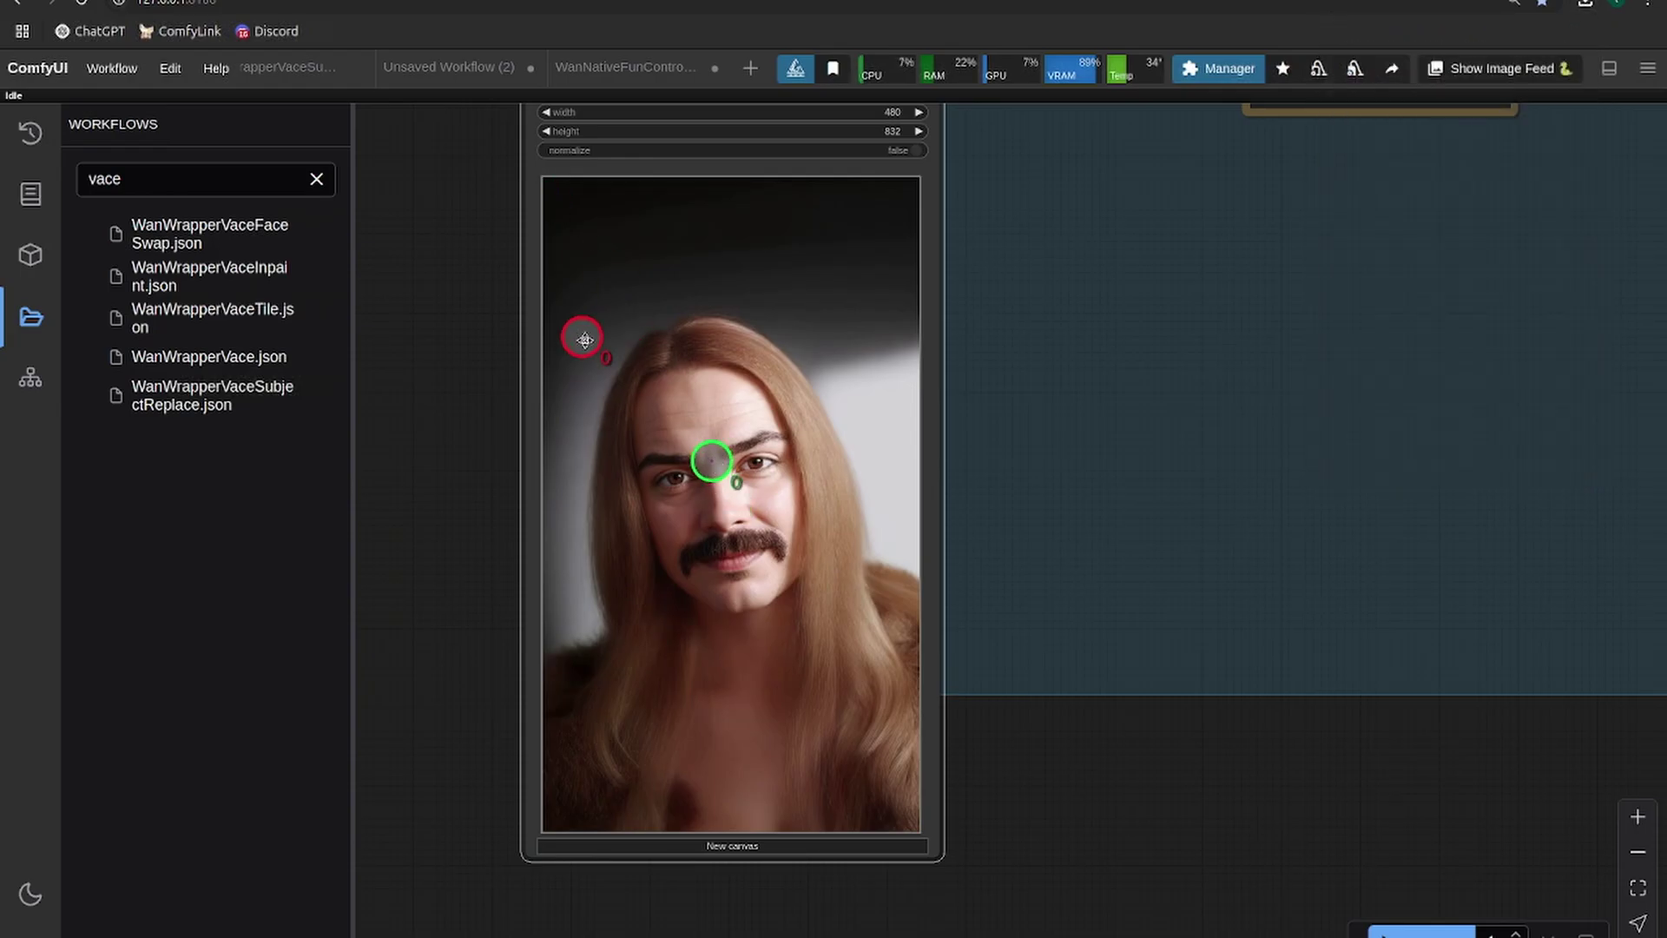
shift+click(672, 414)
shift+click(737, 565)
drag(712, 462, 722, 497)
Step: Place negative points around the face, on the hair at the crown, both sides and below the chin on each side
shift+right_click(867, 354)
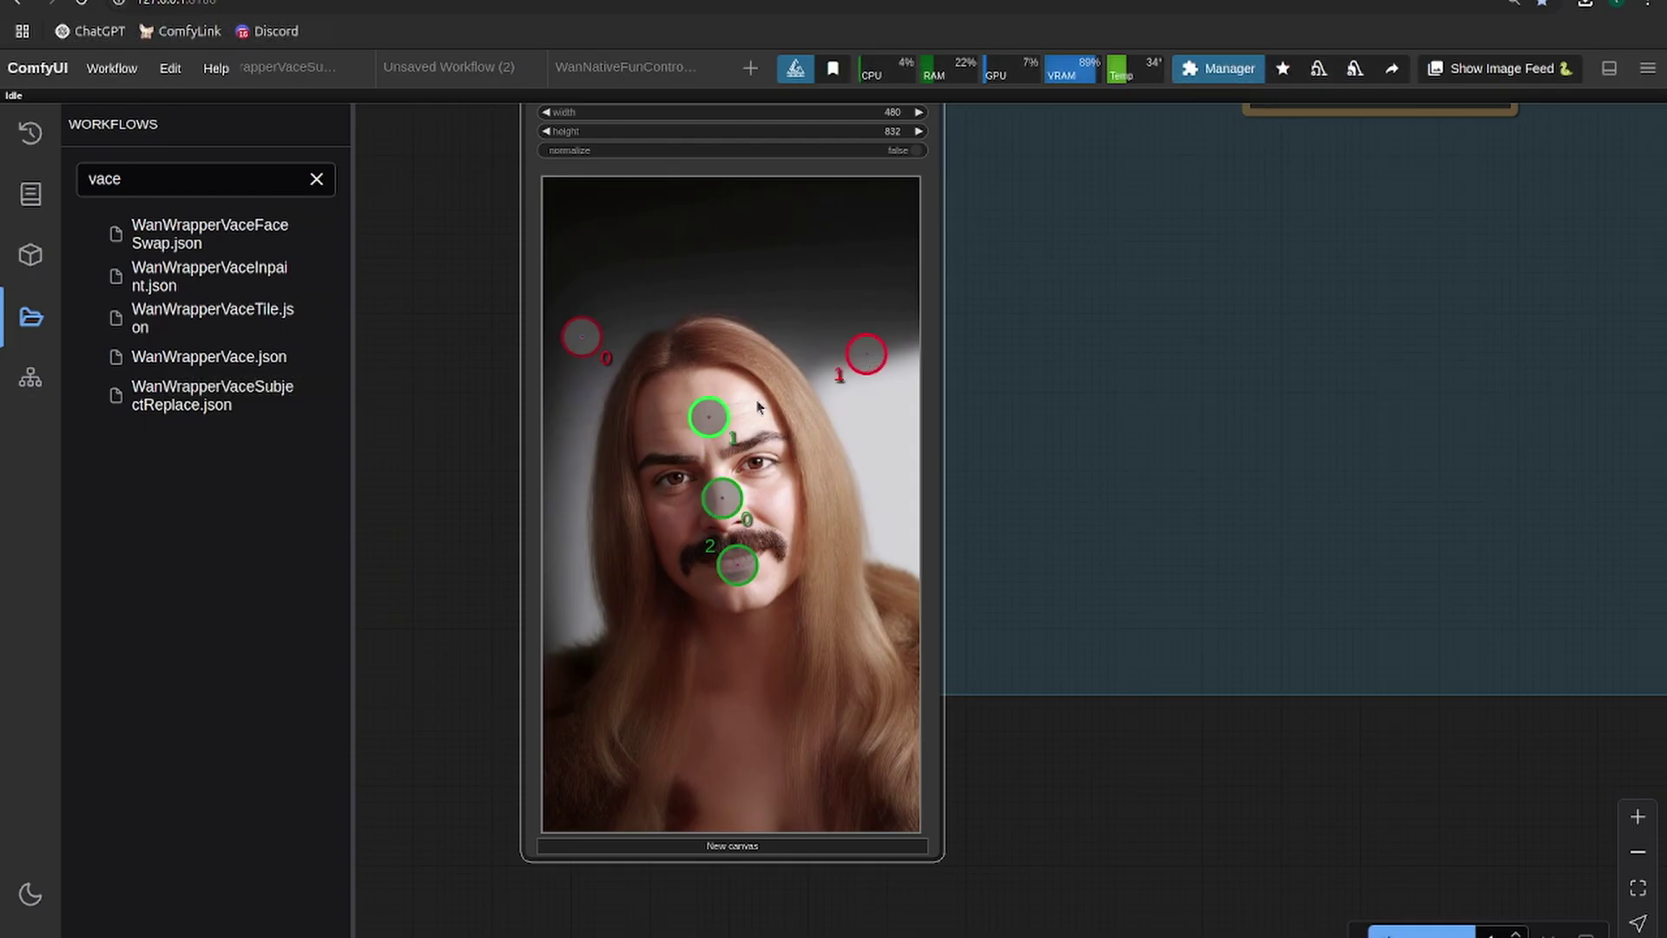
shift+right_click(837, 609)
shift+right_click(631, 671)
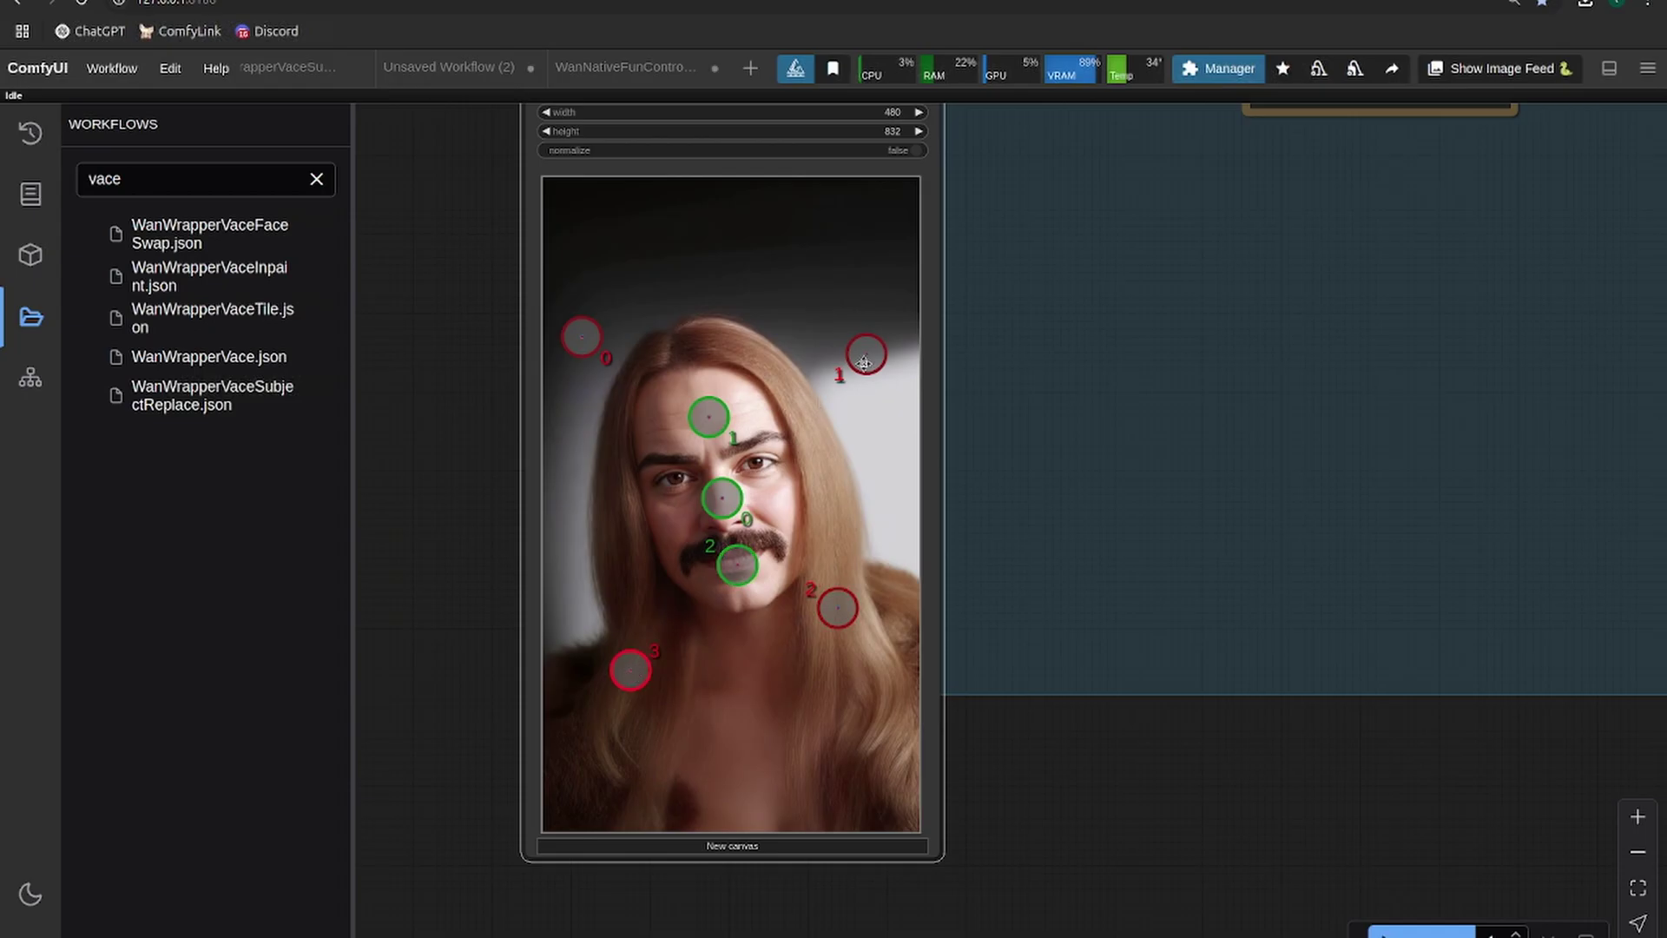
drag(864, 363, 824, 443)
drag(580, 339, 577, 359)
drag(576, 359, 592, 446)
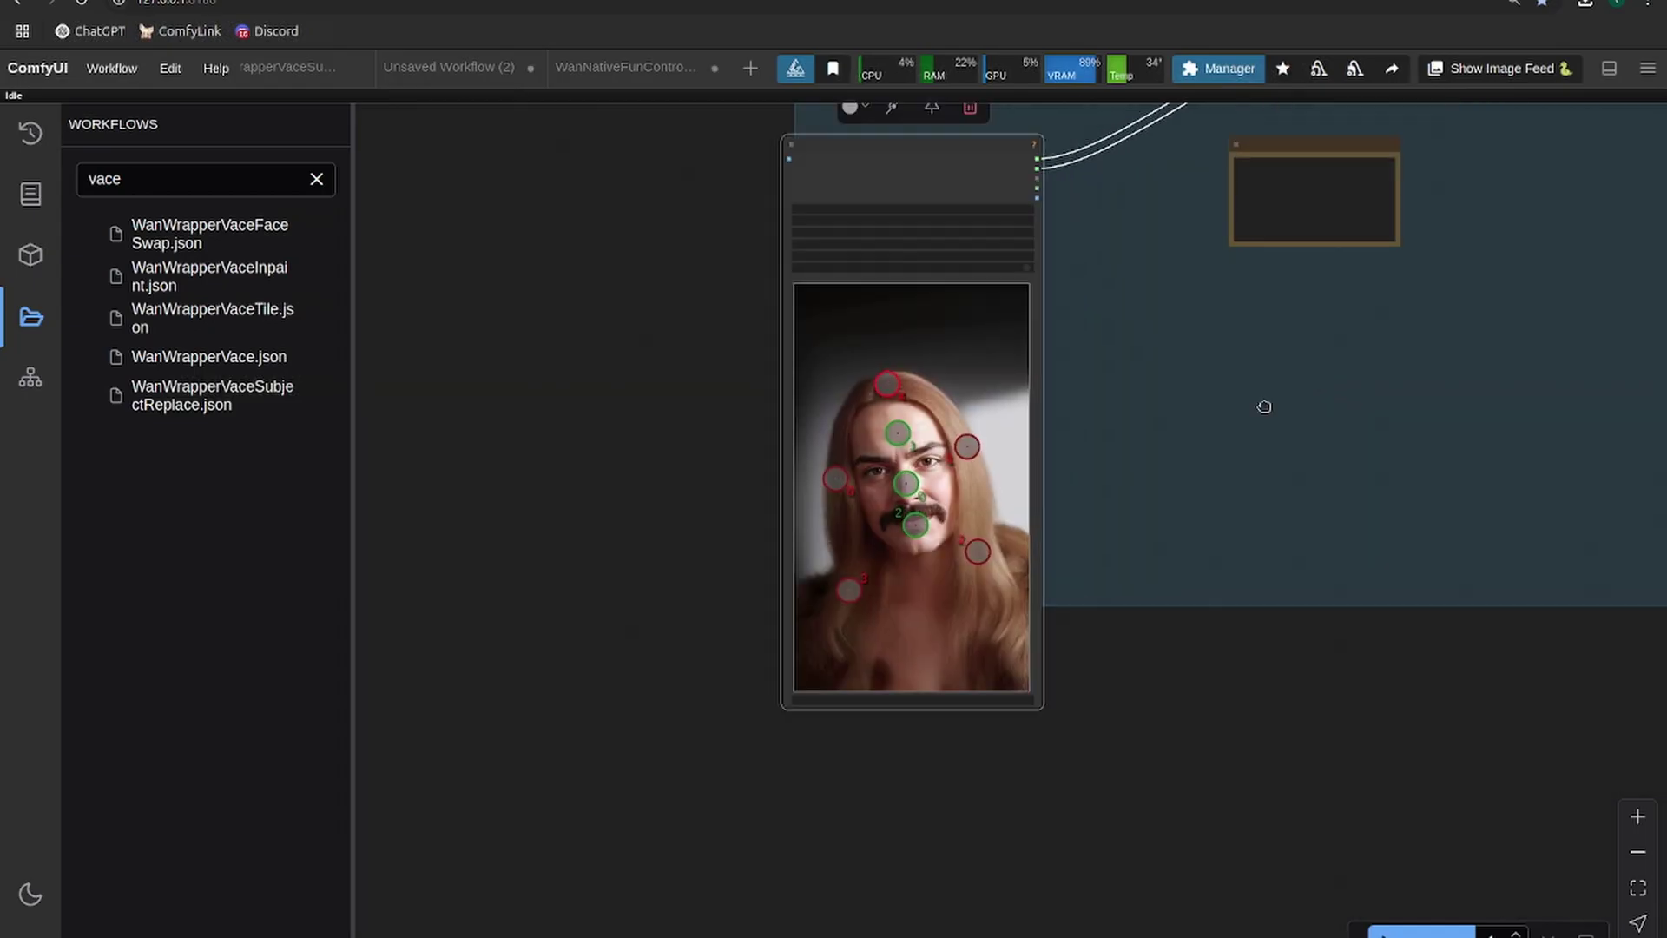
drag(1265, 402, 1162, 457)
scroll(1079, 487, up, 6)
drag(1008, 488, 1122, 480)
scroll(1120, 479, down, 4)
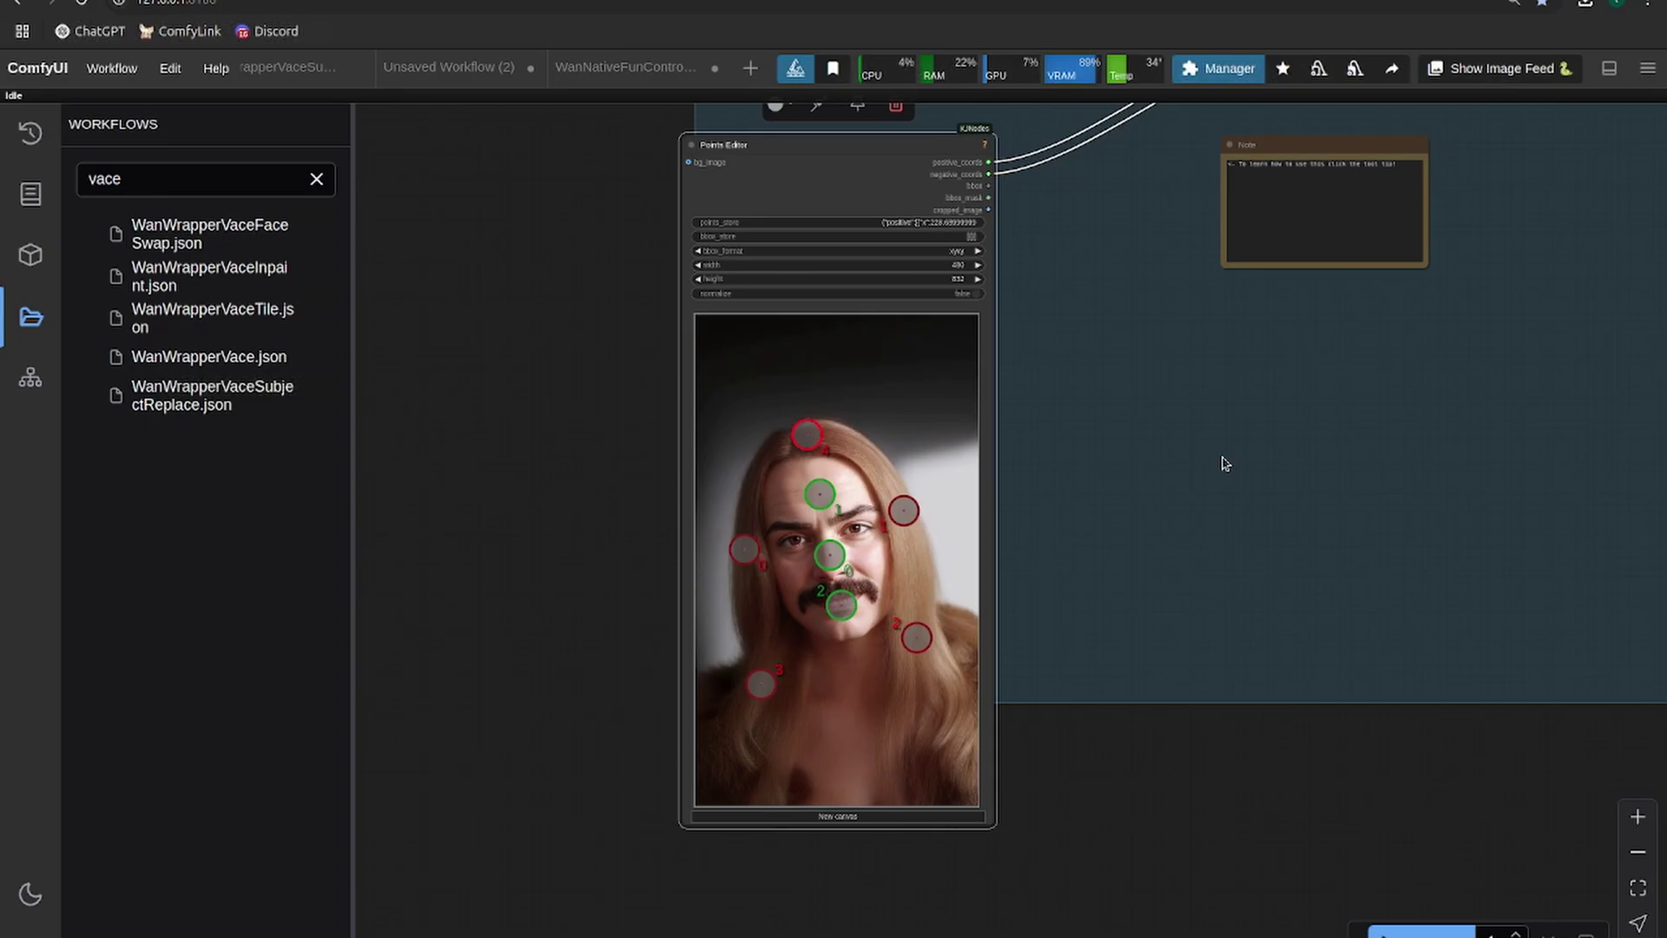
Step: Look over the SAM2 Masking and Reference Image groups, examining the First Frame image and the width and height nodes
drag(1265, 423, 849, 570)
scroll(886, 552, down, 4)
scroll(990, 490, down, 4)
drag(1024, 462, 1012, 693)
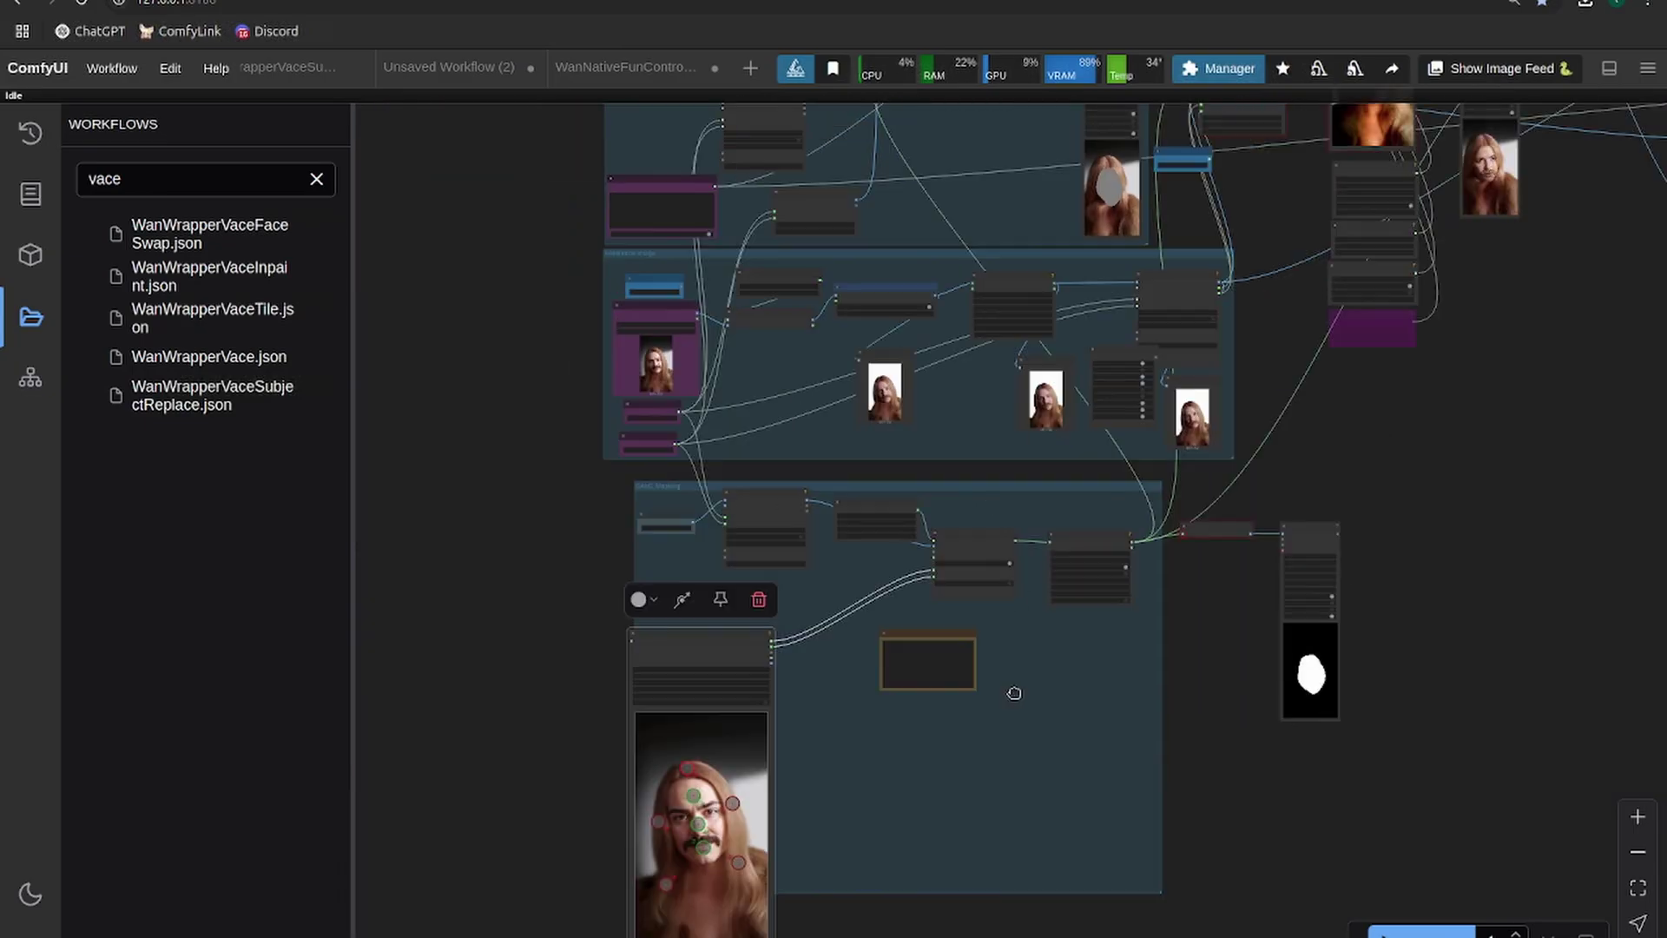
drag(951, 485, 993, 608)
scroll(785, 540, up, 5)
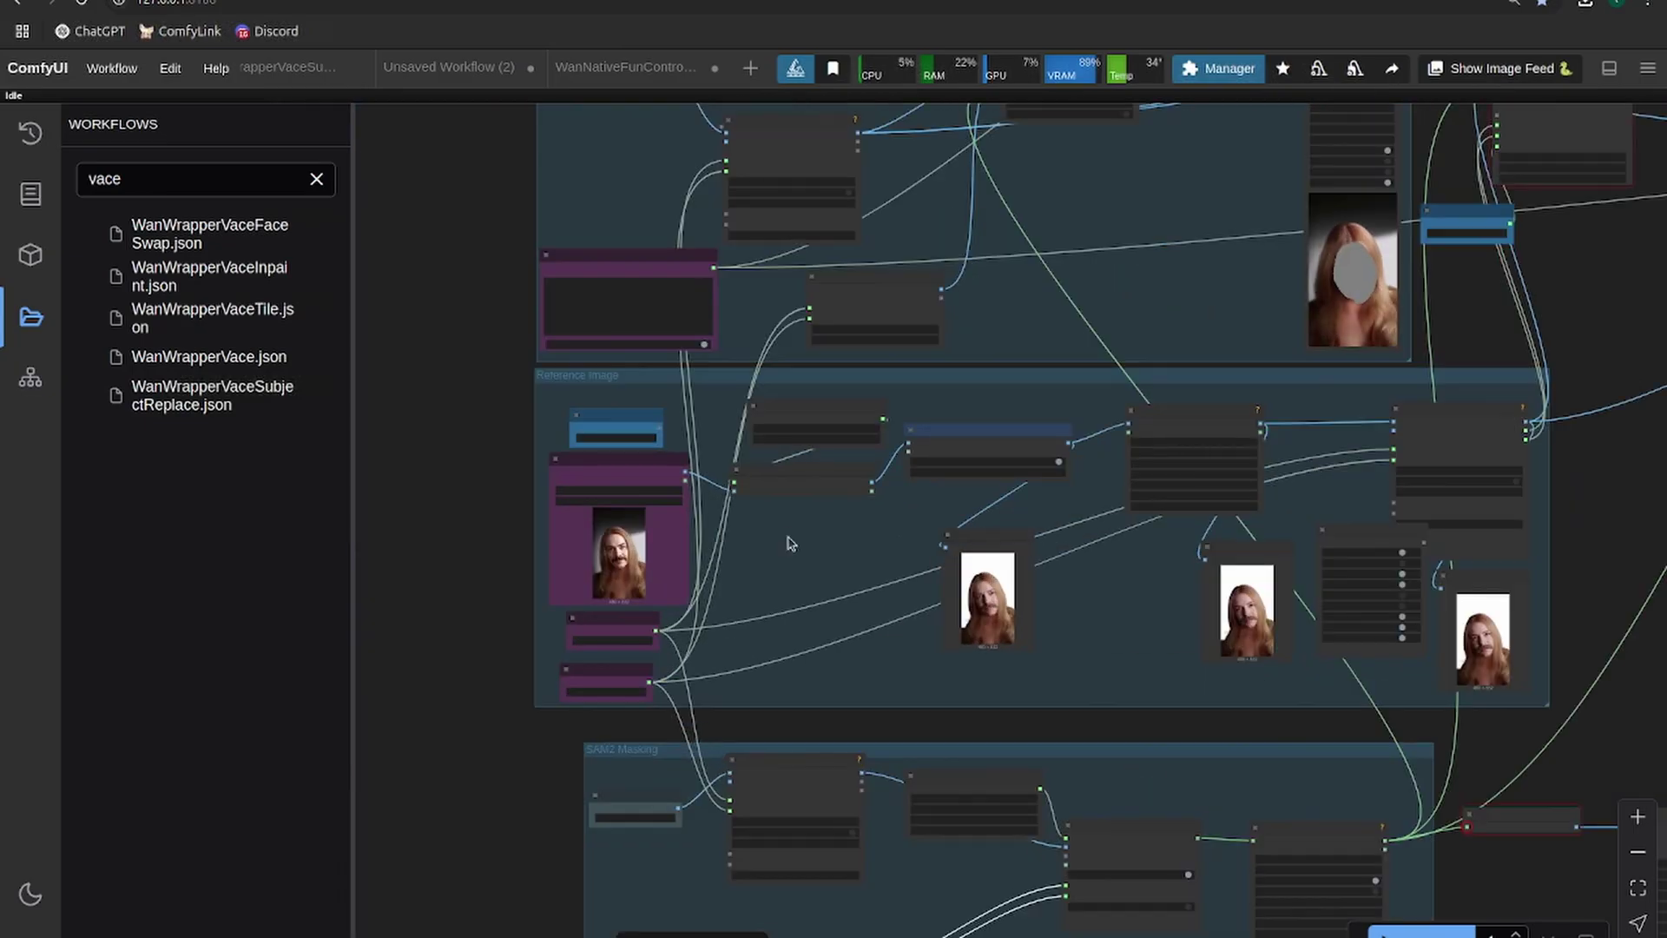
scroll(785, 576, up, 3)
drag(785, 576, 998, 596)
scroll(808, 567, up, 5)
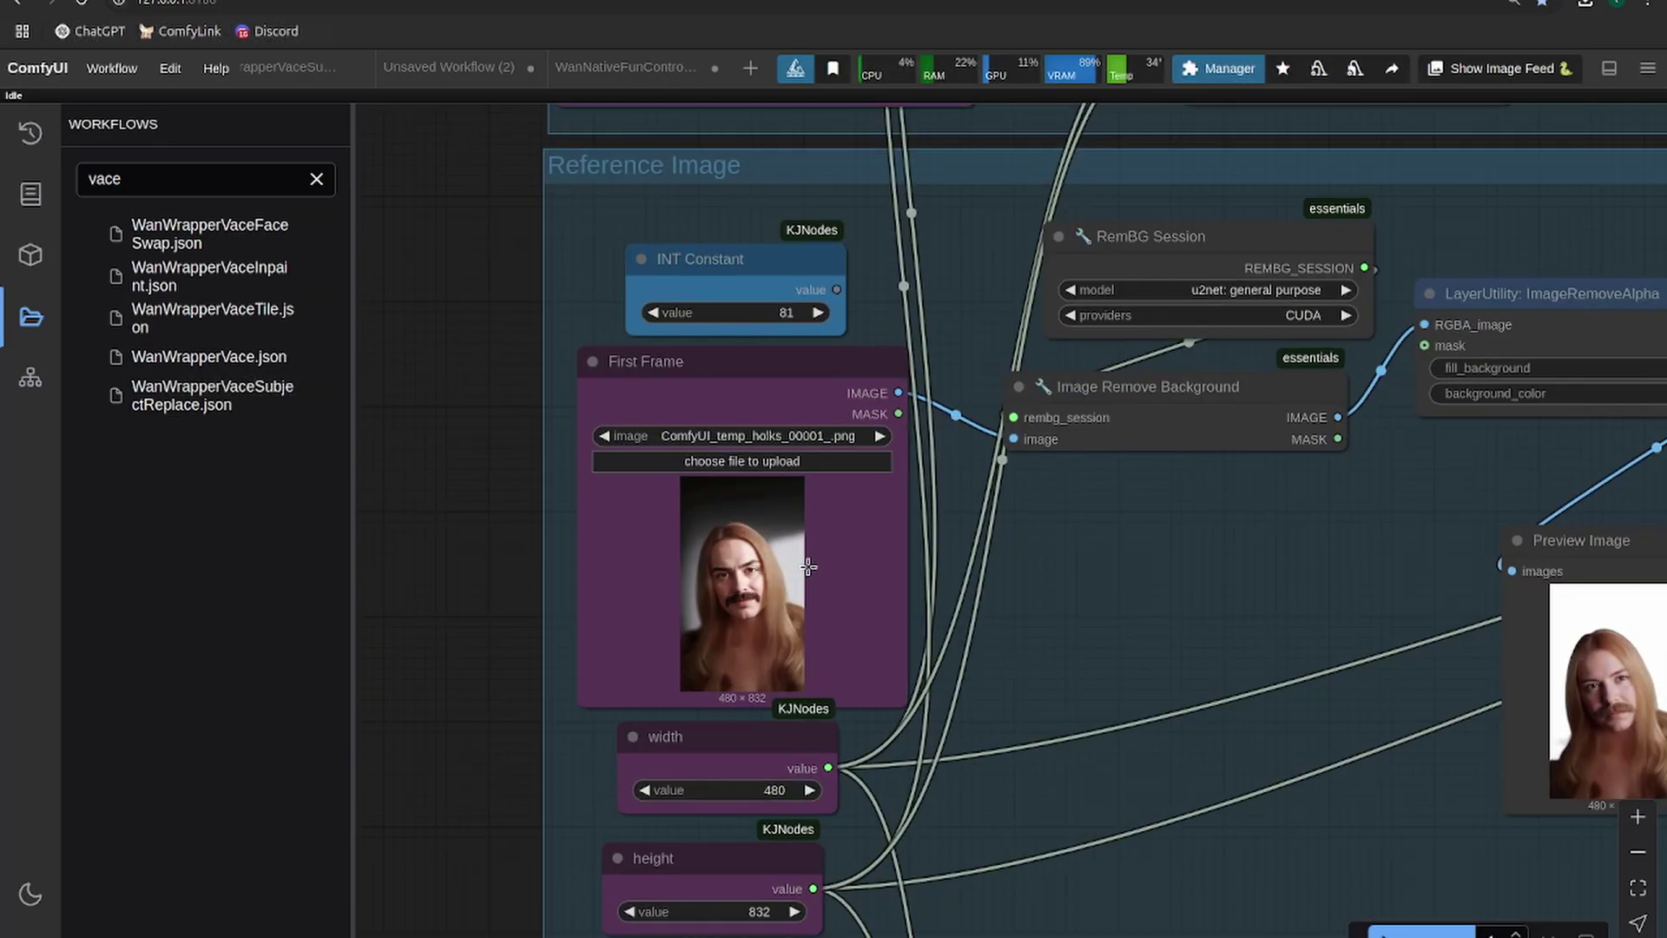
Step: Run the face swap workflow with the new SAM2 face points
scroll(763, 571, down, 1)
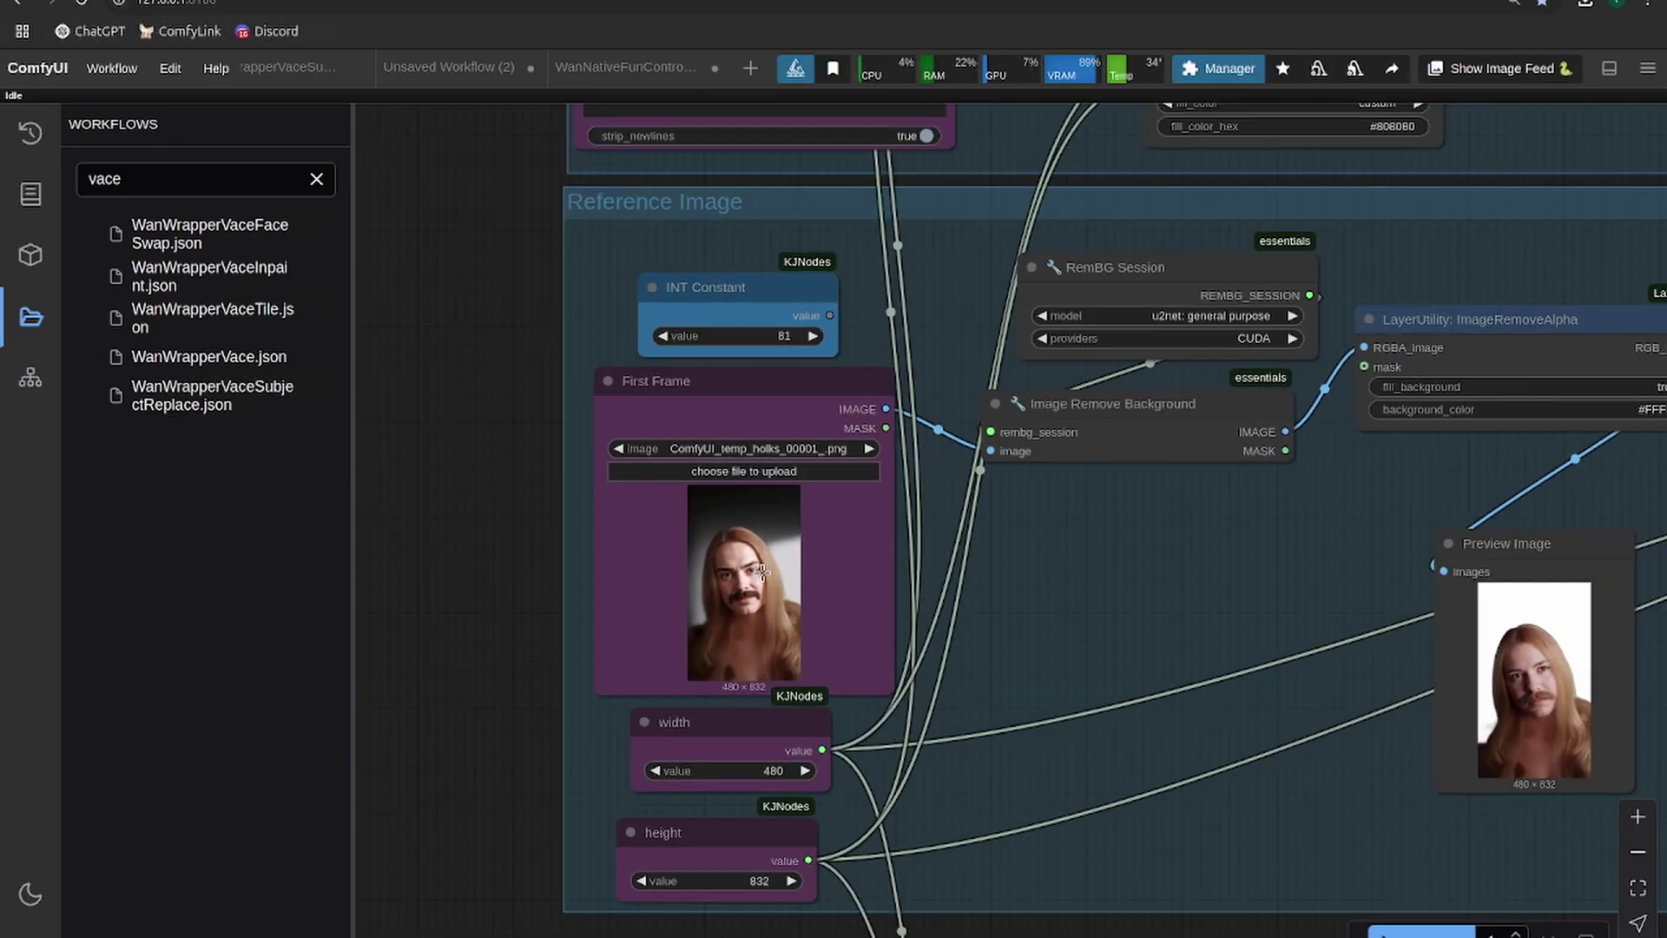
scroll(1190, 564, down, 1)
drag(1256, 814, 1150, 529)
scroll(1195, 473, down, 3)
drag(1195, 473, 1097, 163)
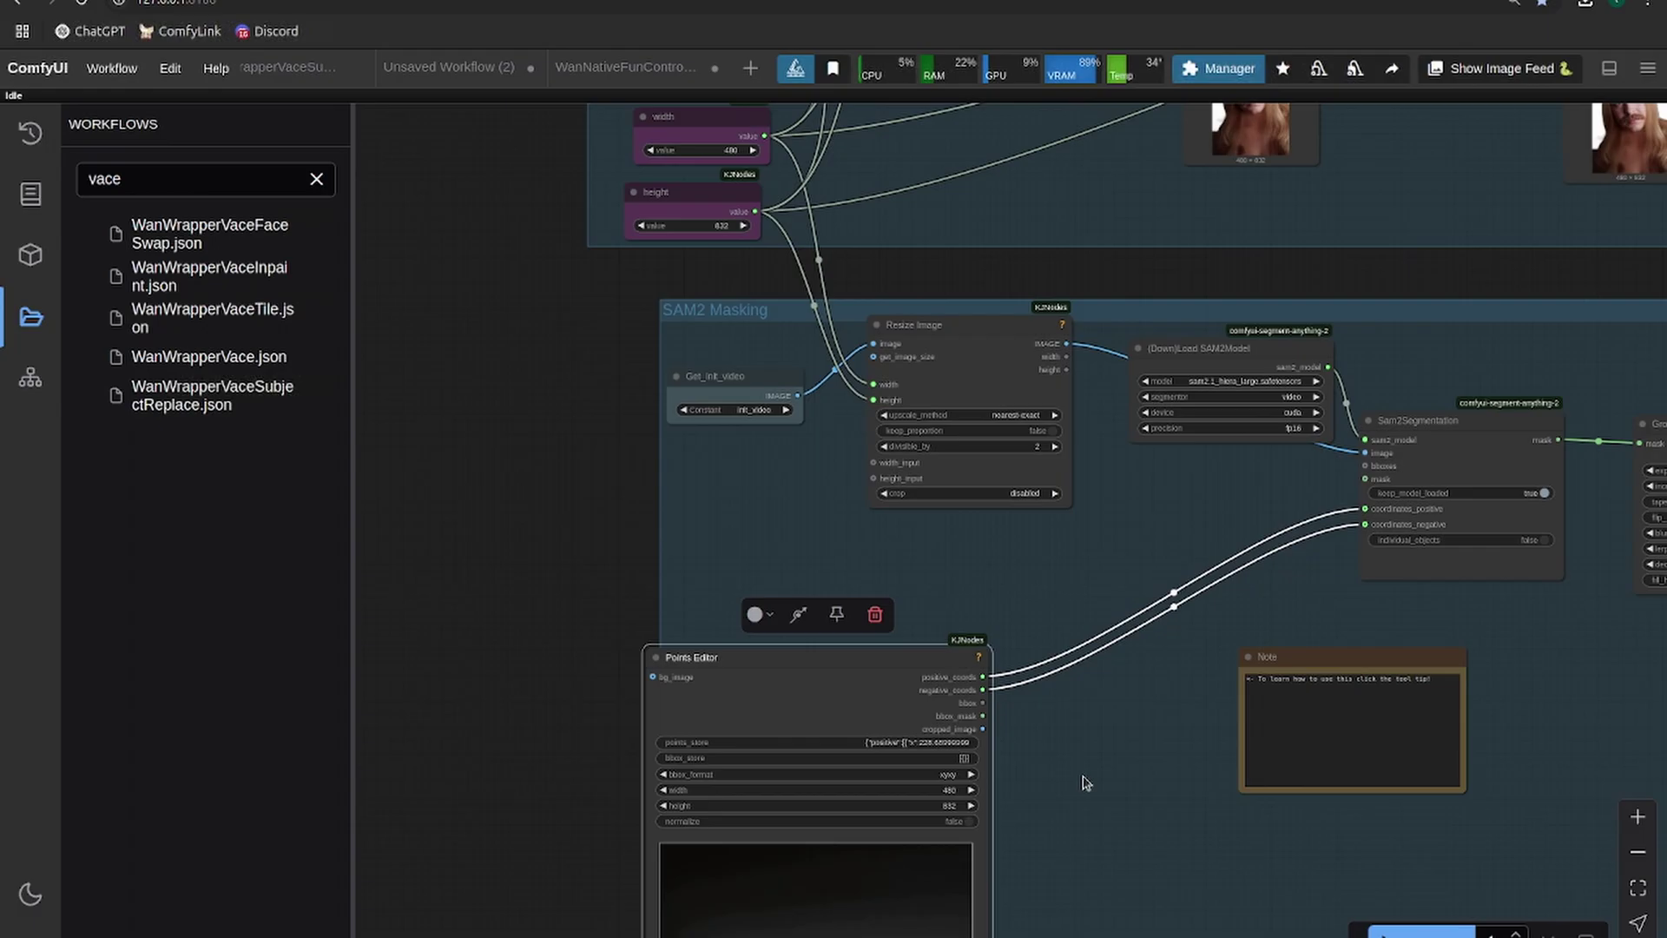
scroll(1084, 781, up, 1)
drag(1083, 782, 1077, 449)
scroll(1063, 503, down, 6)
drag(1456, 555, 1075, 758)
scroll(1073, 758, up, 5)
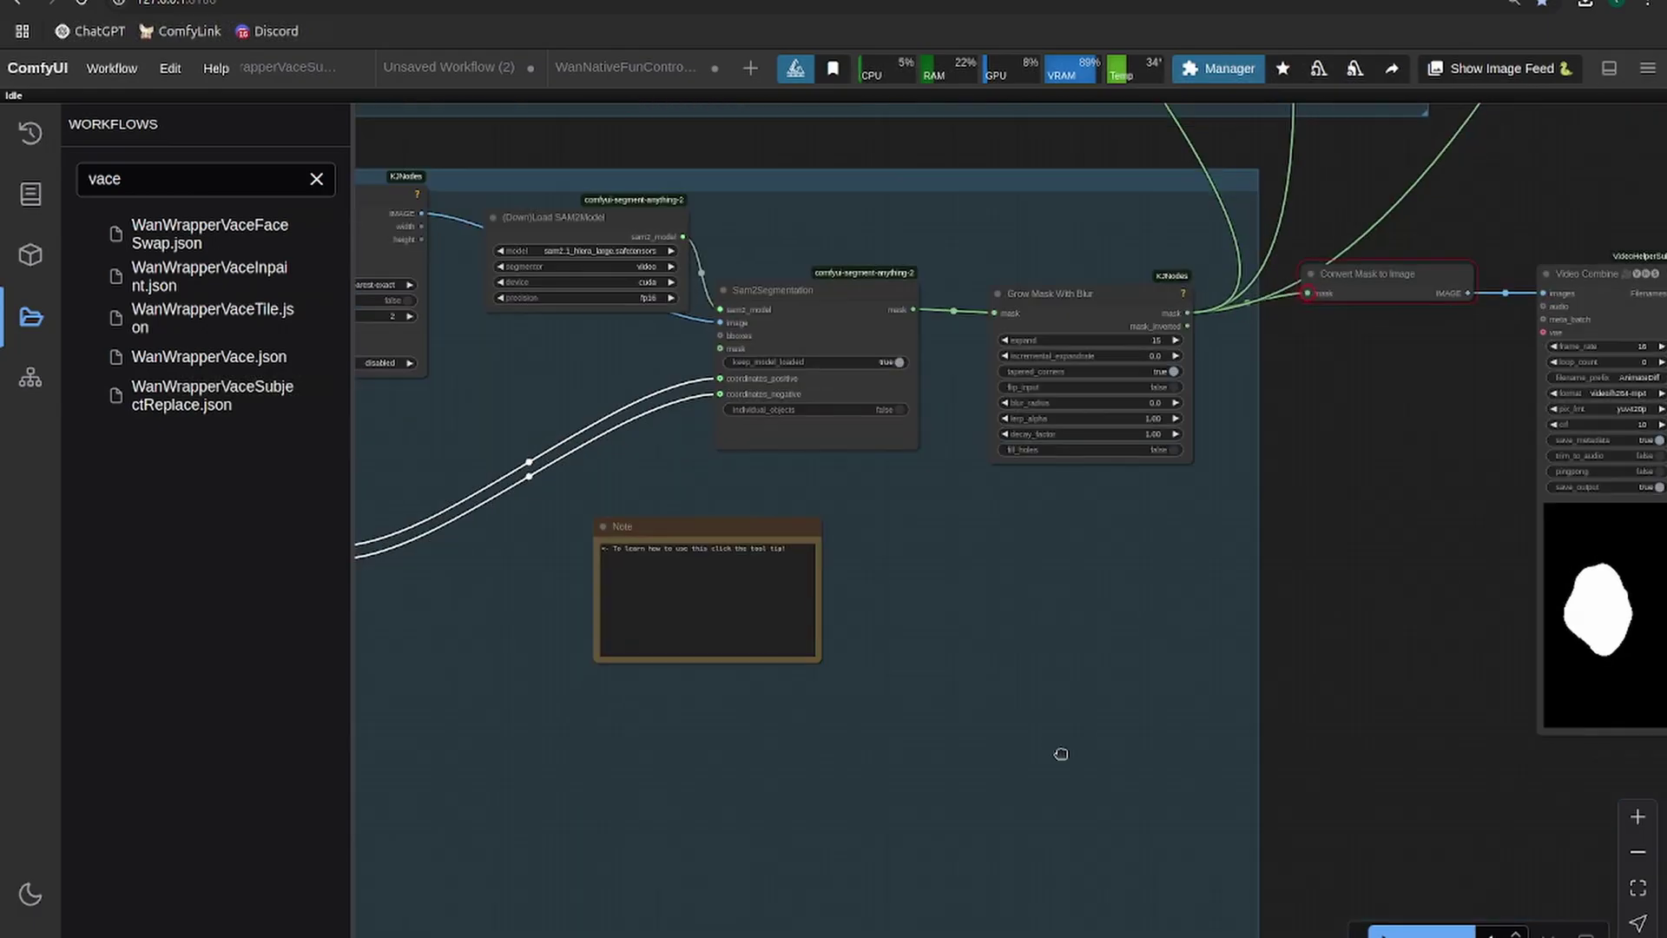
scroll(1060, 754, down, 3)
drag(1118, 627, 996, 876)
key(ctrl+Return)
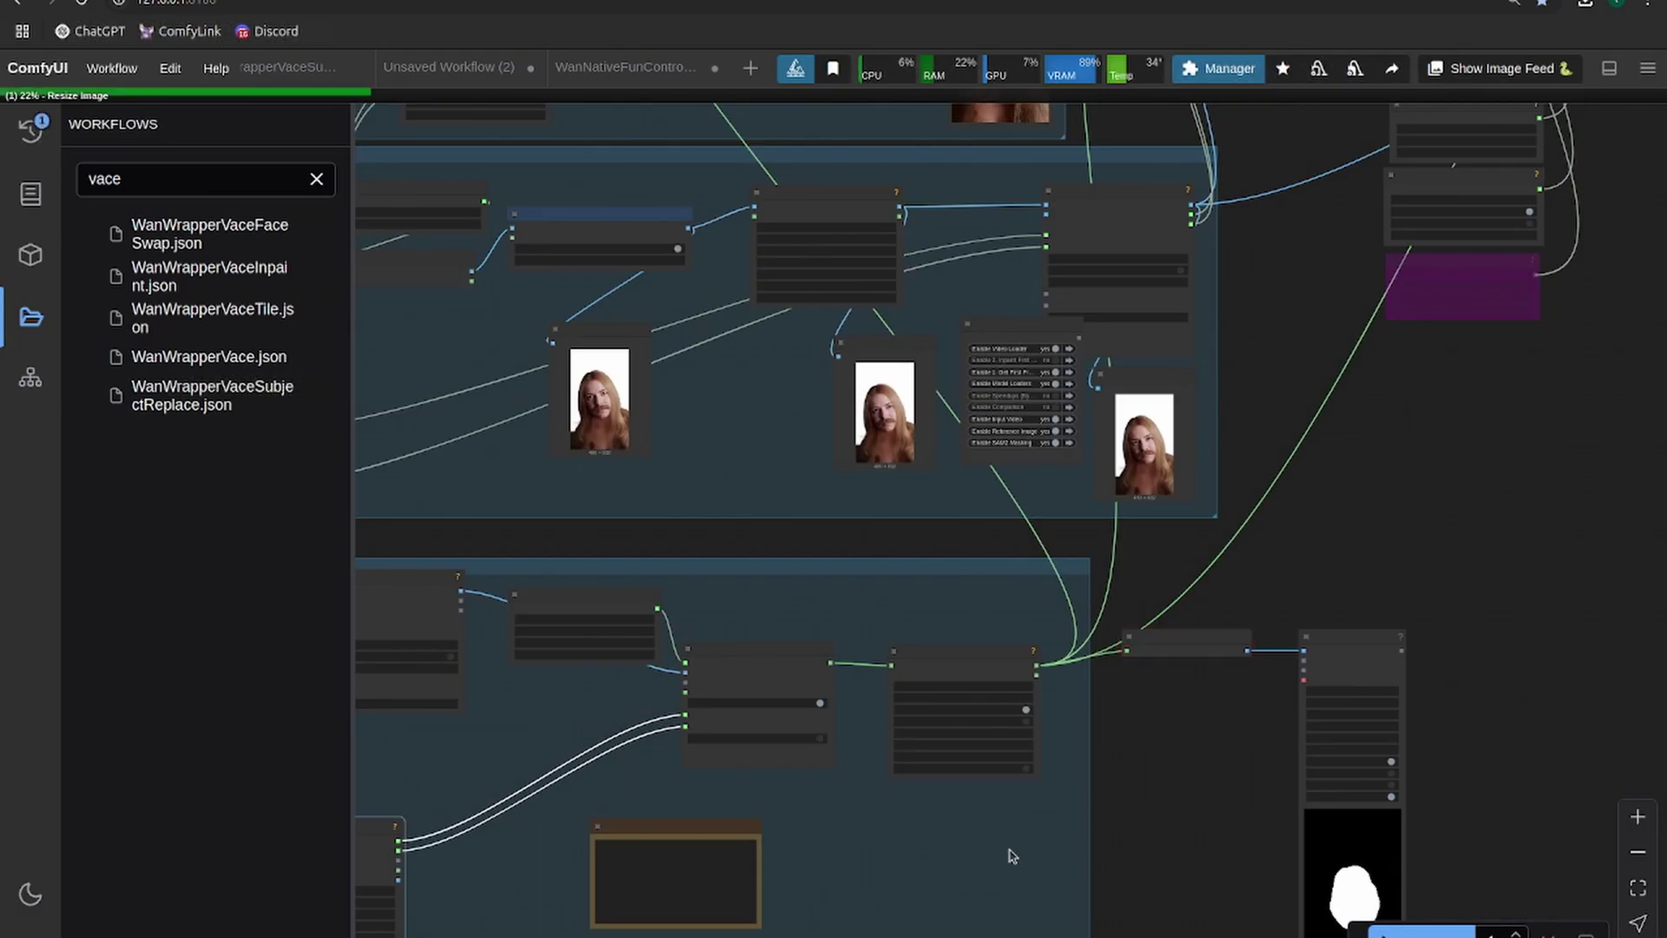
Step: Inspect the face mask in the Video Combine preview beside the SAM2 Masking group
drag(1355, 911, 1033, 616)
scroll(1033, 617, up, 10)
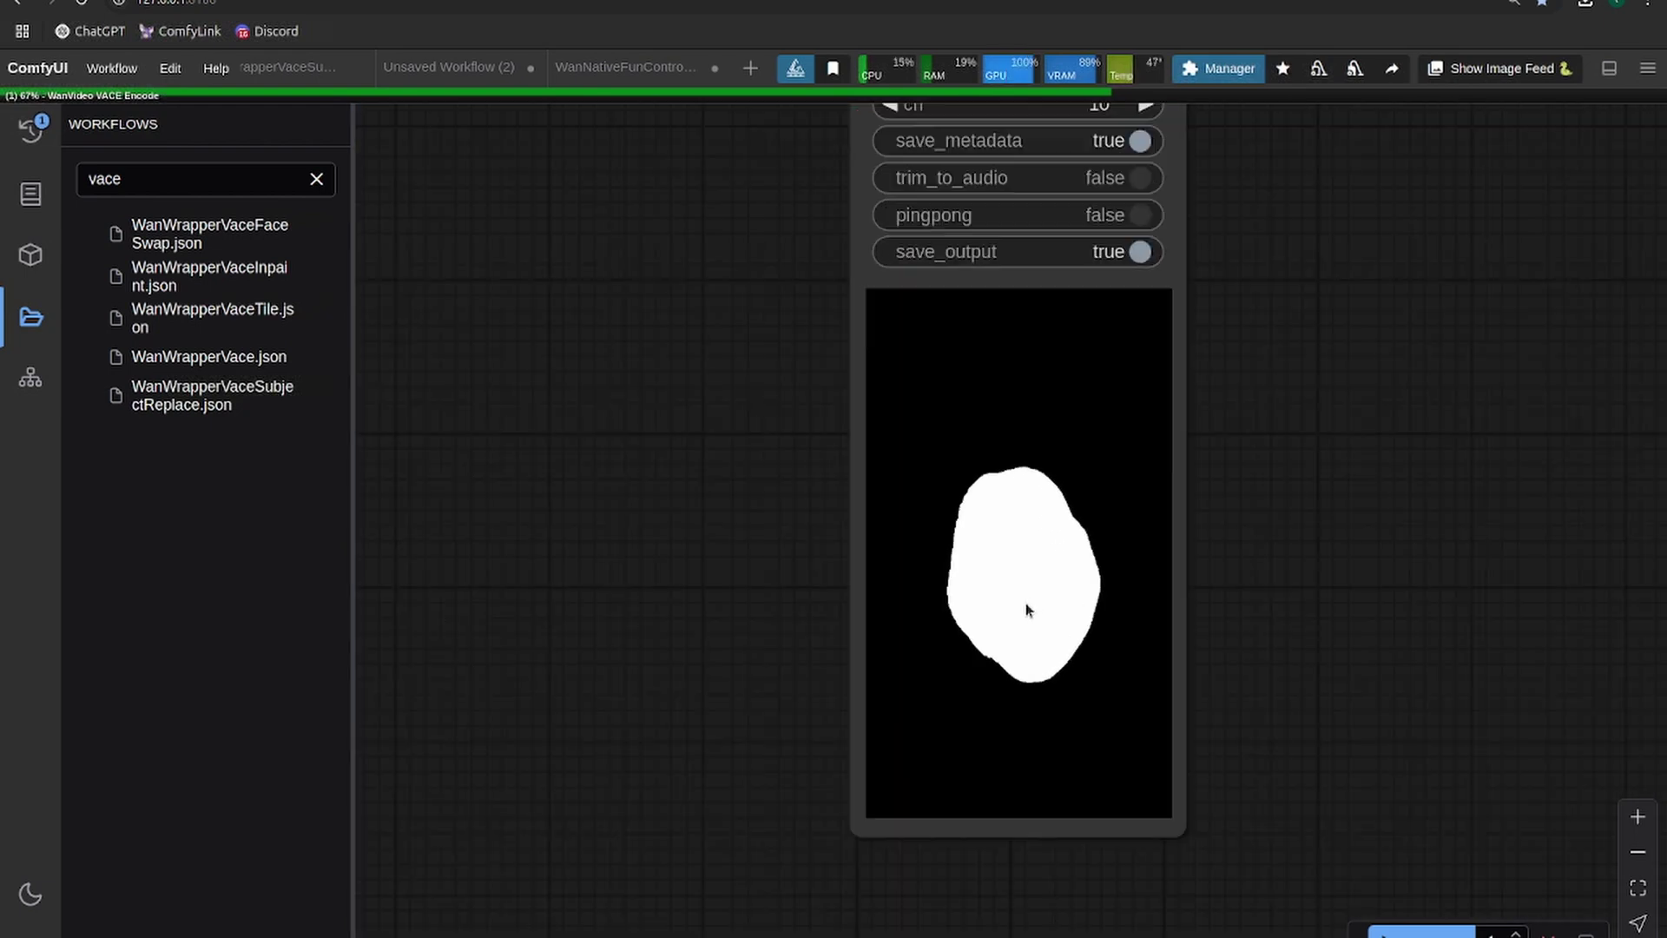
scroll(1025, 606, down, 5)
Step: Examine the comparison video, comparing the original, reference image, masked pose and generated face side by side
drag(833, 461, 755, 785)
scroll(824, 674, up, 3)
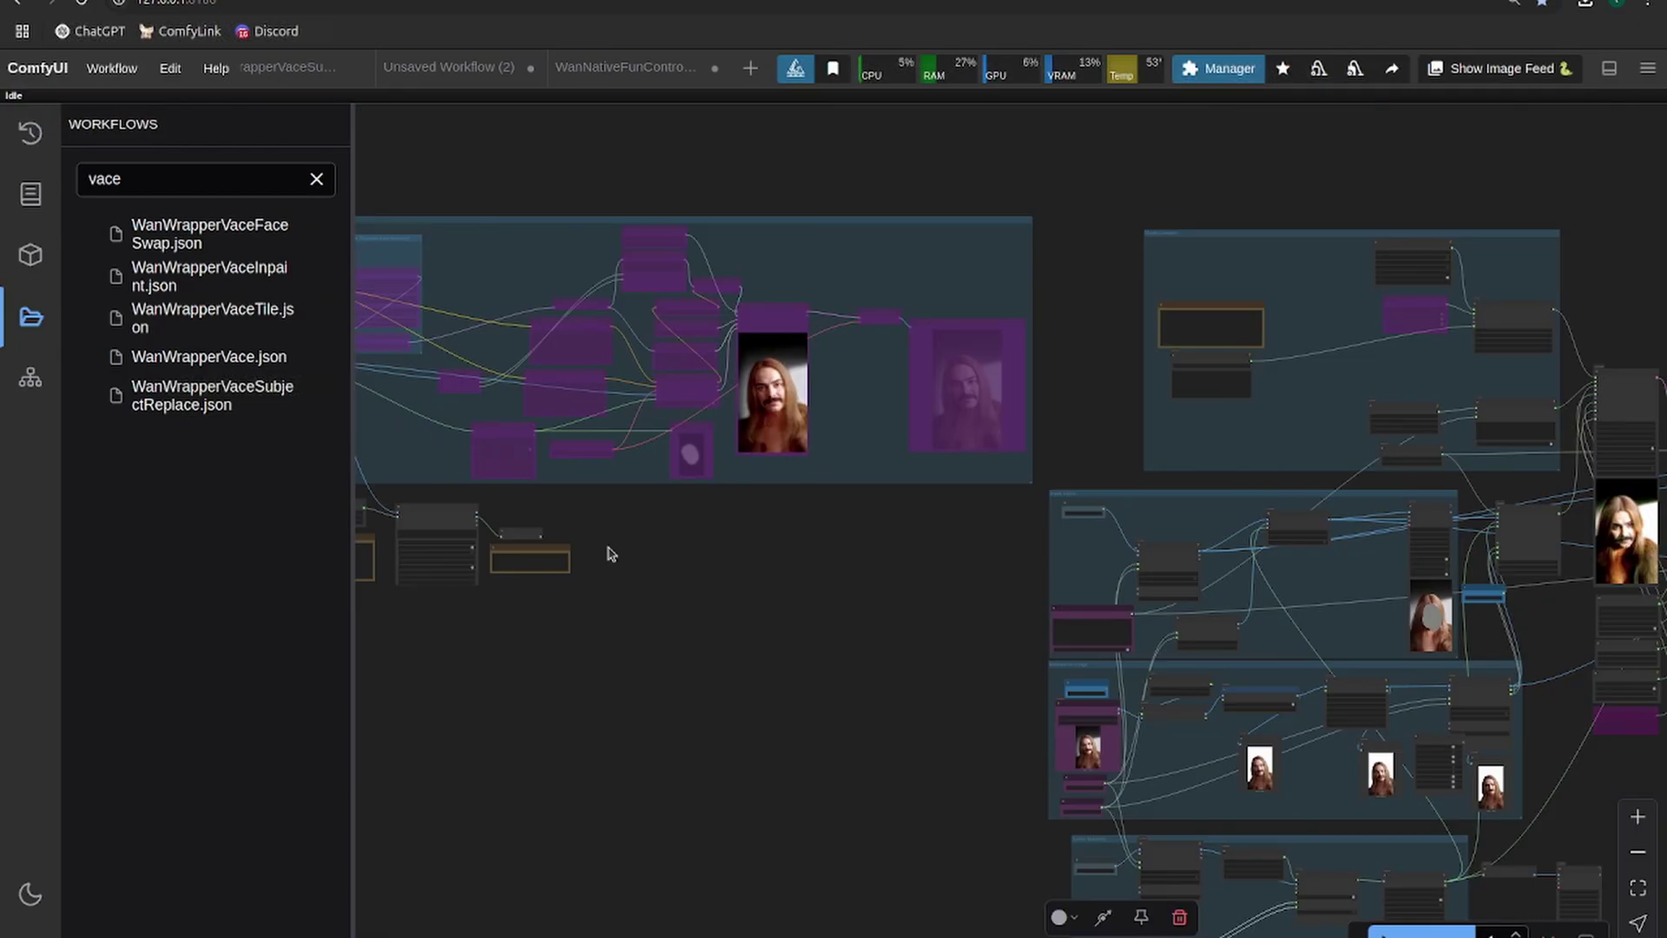
scroll(607, 550, up, 10)
scroll(996, 584, up, 4)
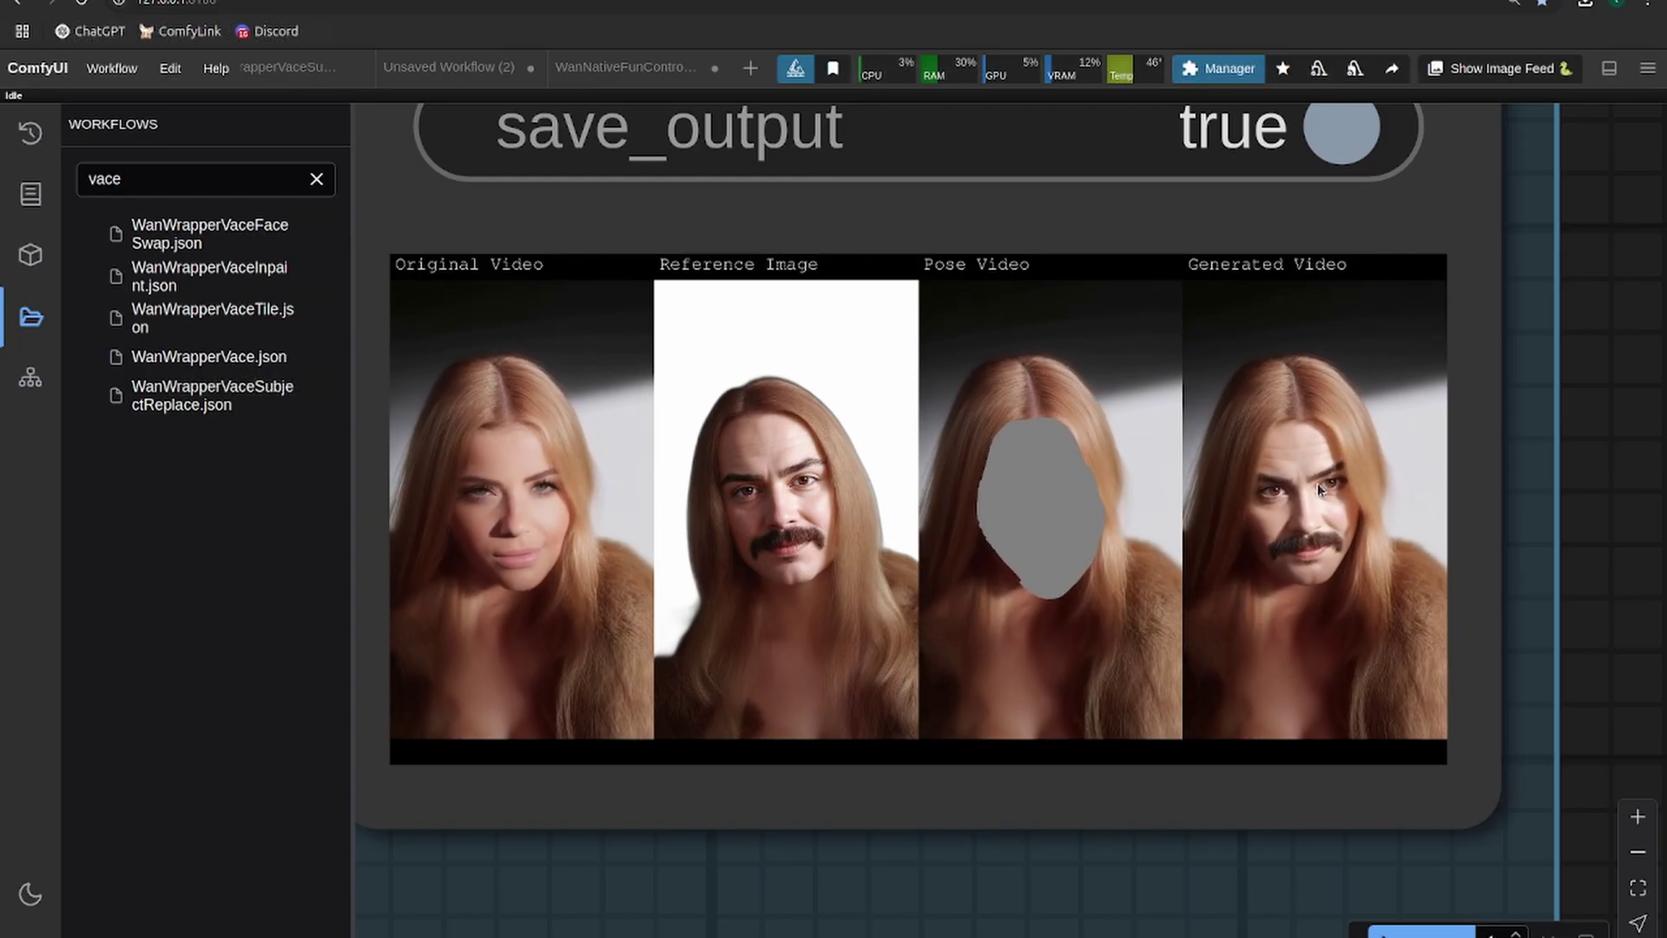
scroll(1061, 524, down, 2)
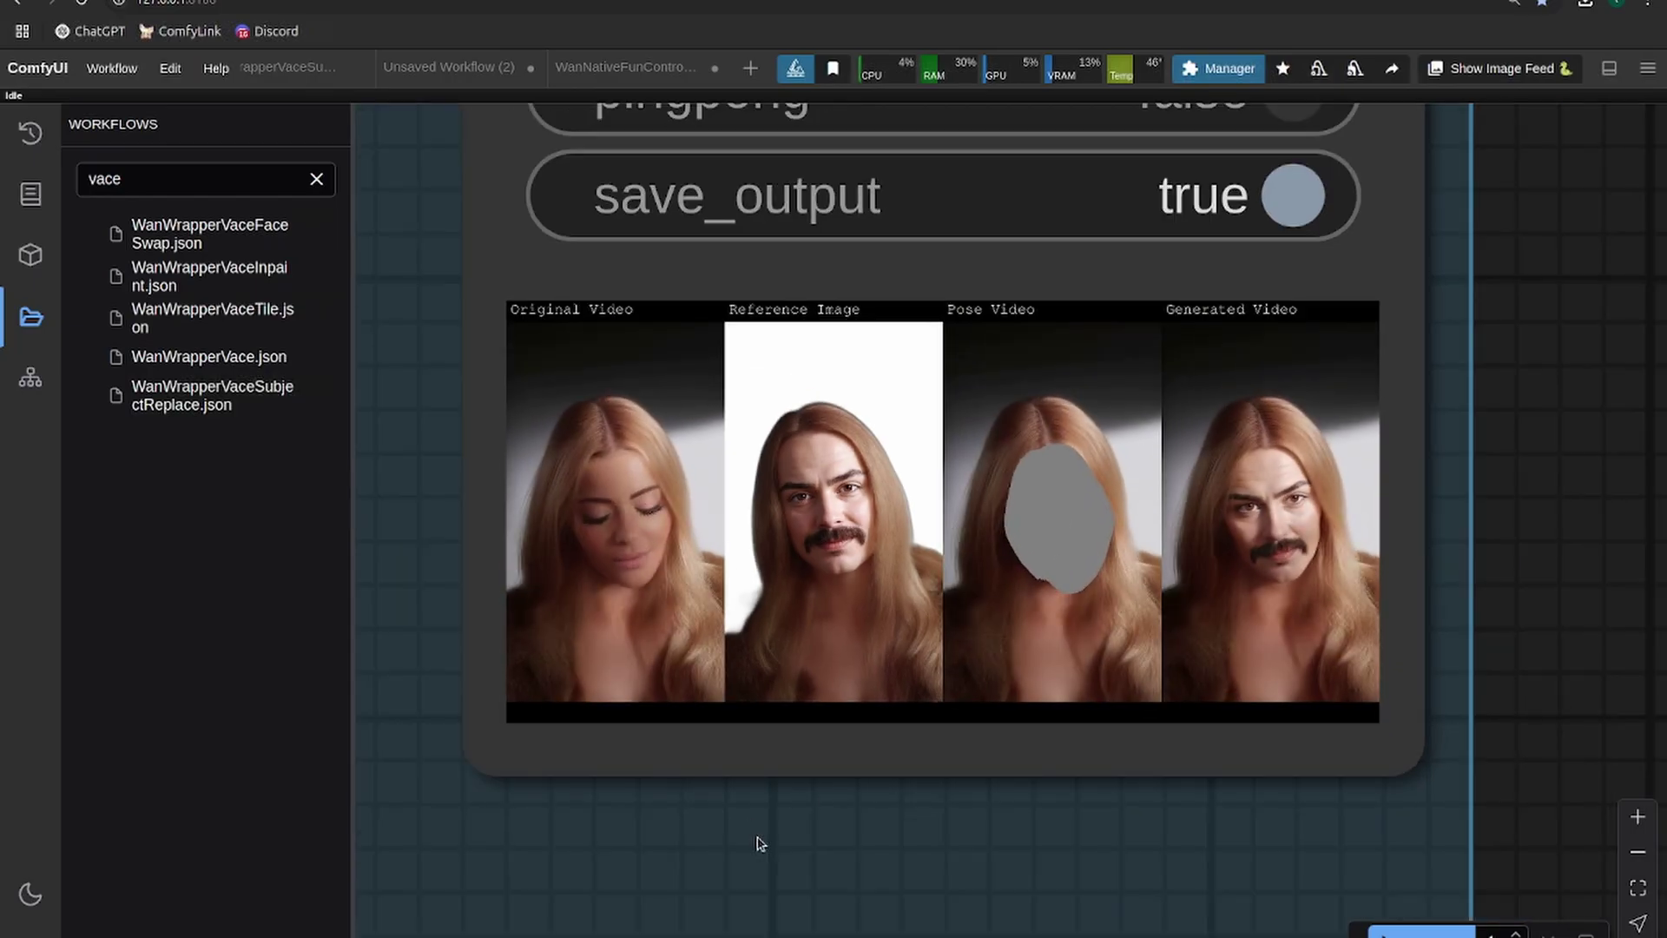
drag(755, 842, 790, 827)
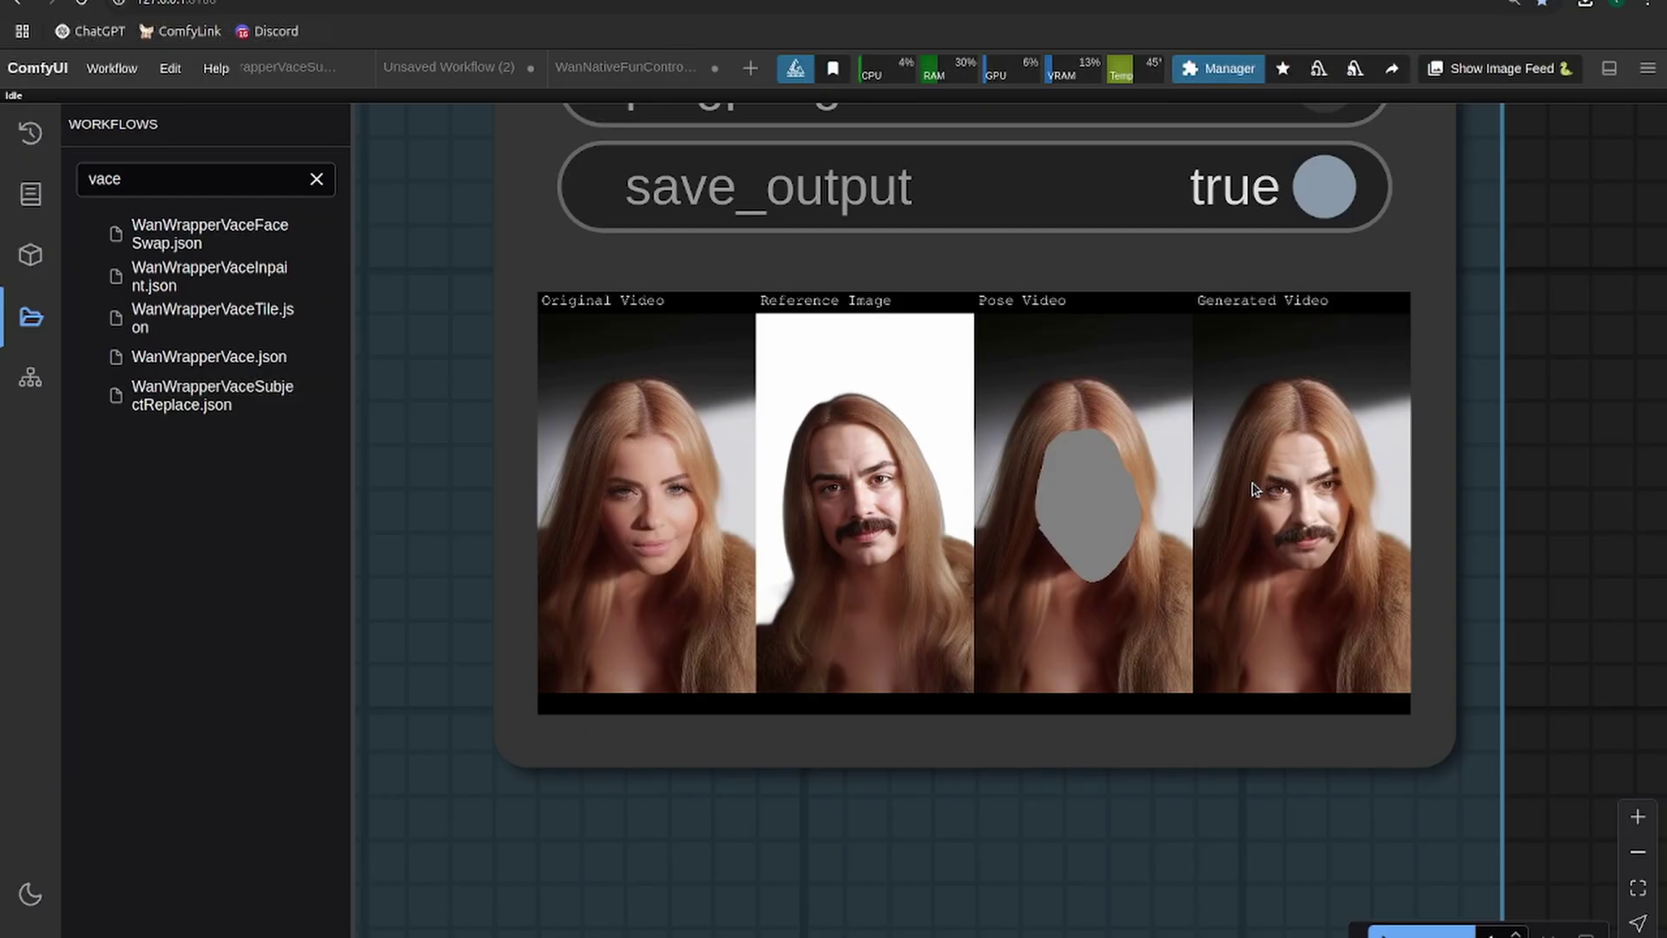
scroll(617, 721, up, 4)
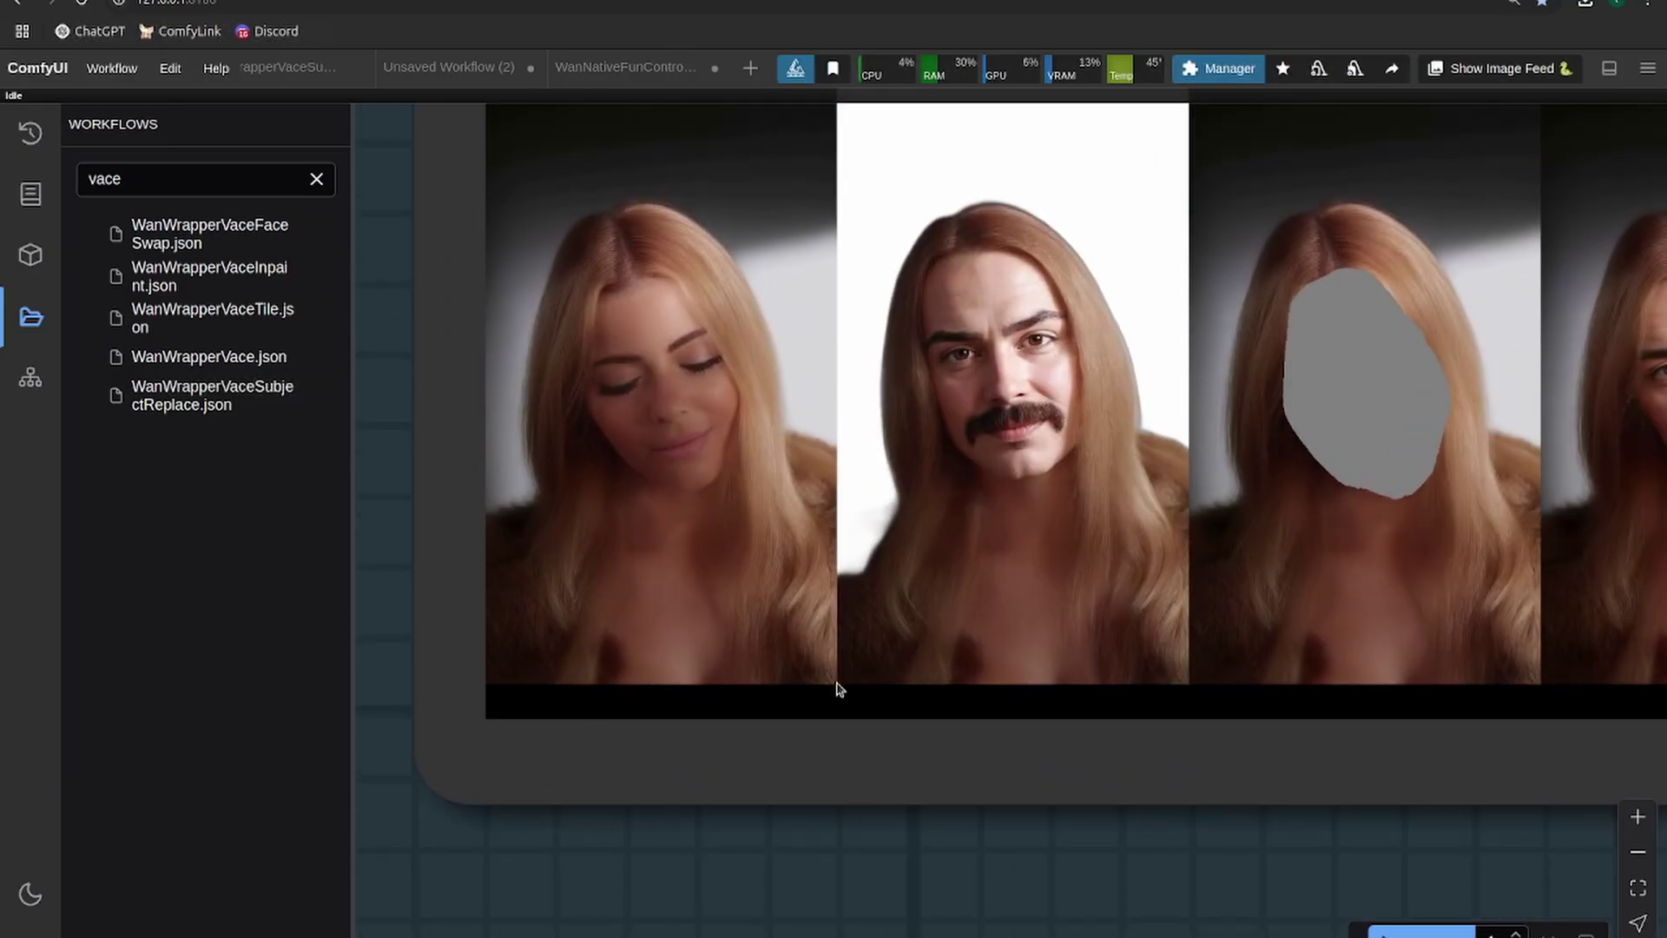
scroll(875, 741, down, 5)
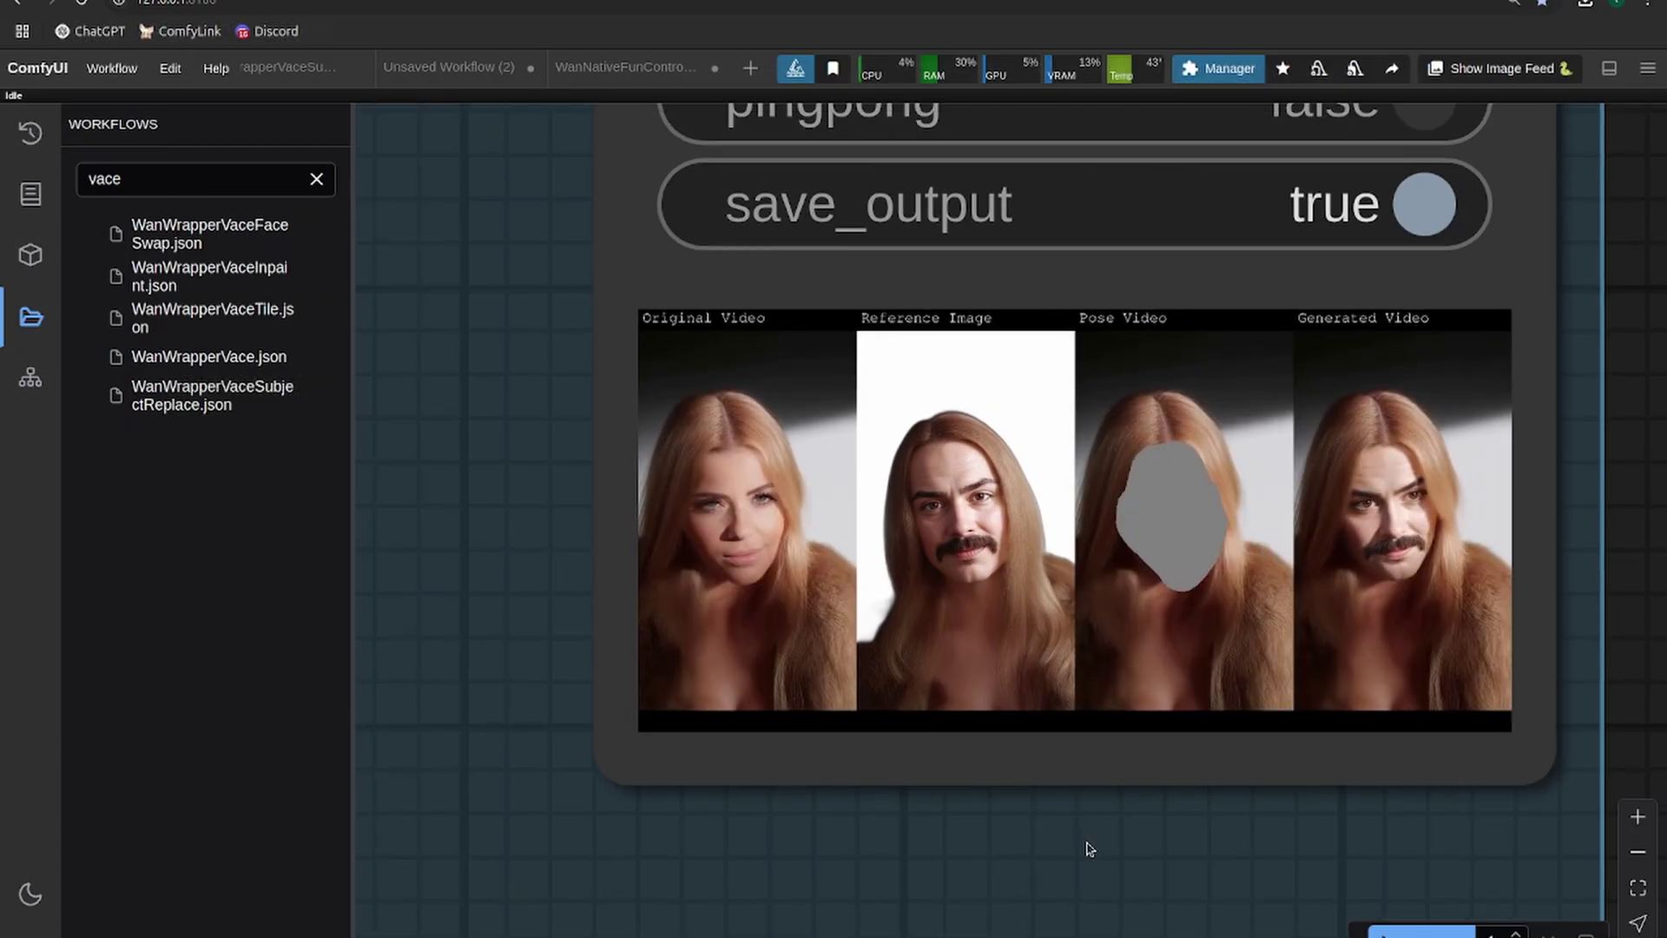
drag(1090, 848, 911, 860)
scroll(816, 851, down, 2)
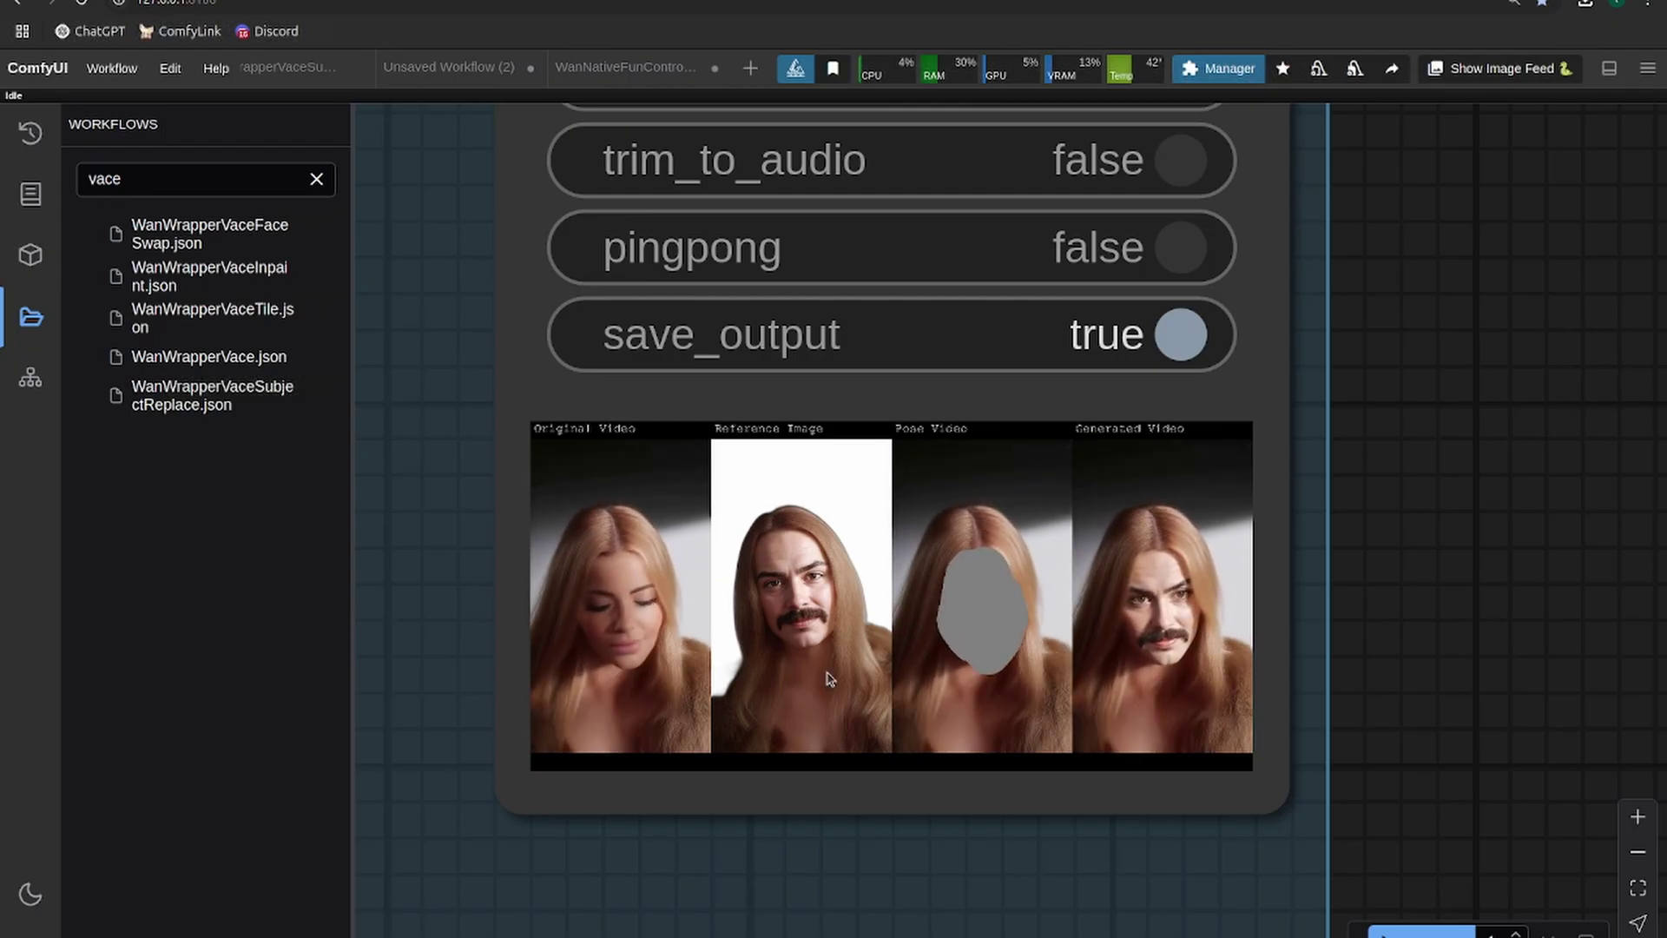
scroll(852, 525, up, 3)
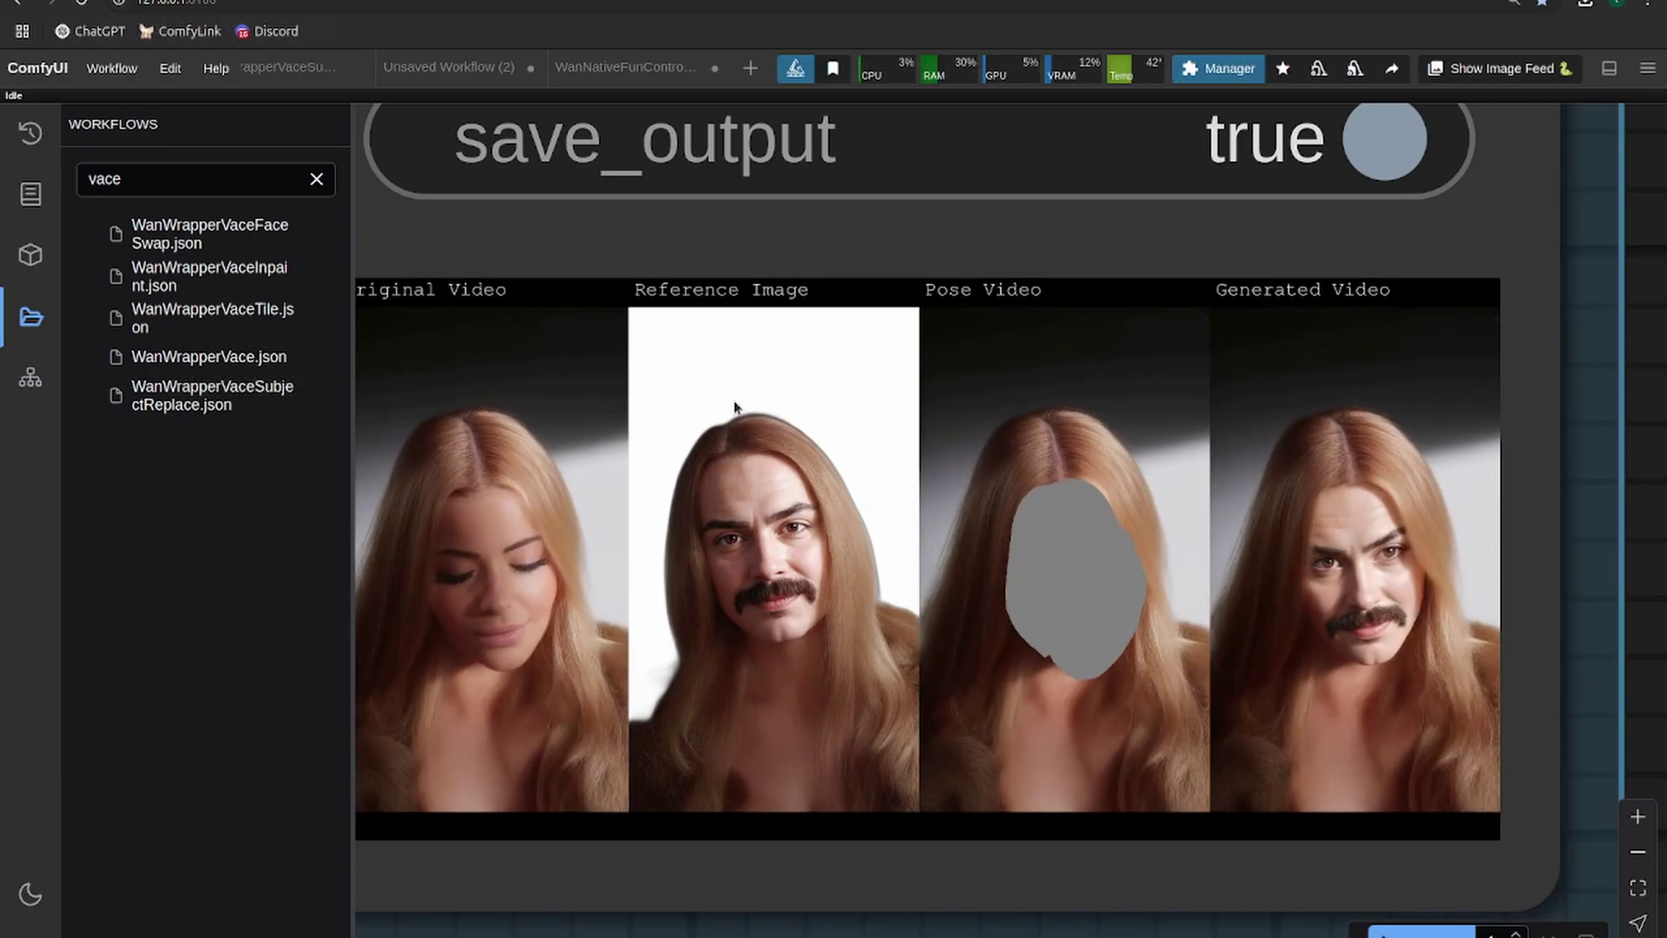
scroll(735, 406, down, 2)
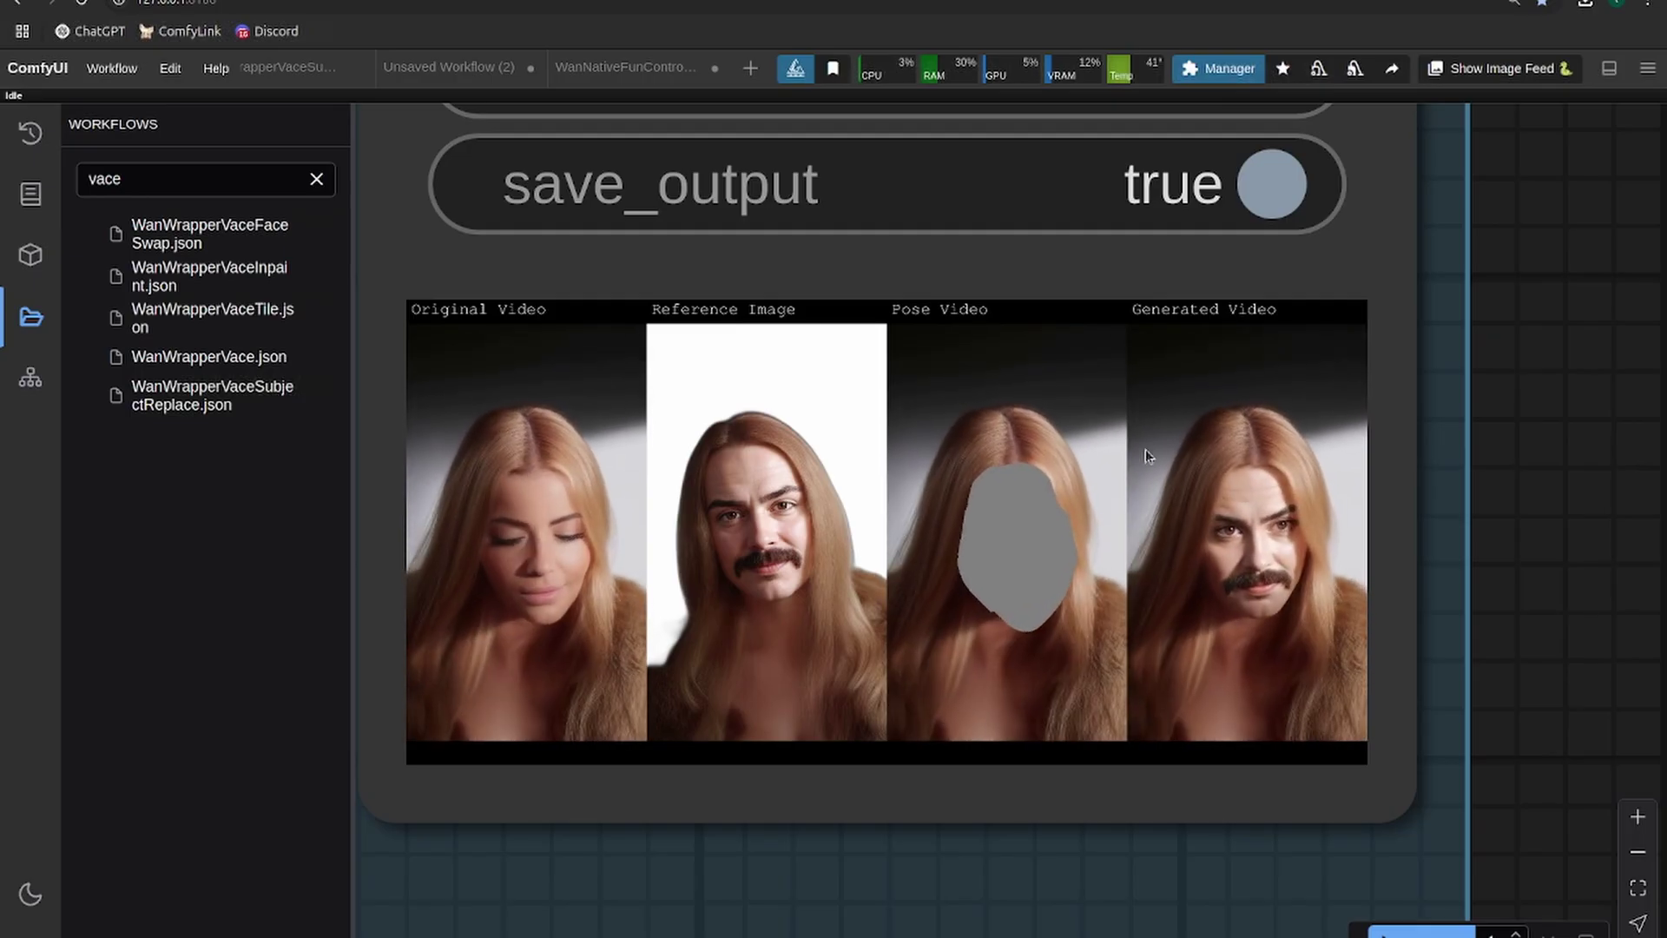
Step: Move the five negative points in the Points Editor off the hair, onto the background above and on both sides of the head
scroll(938, 651, down, 11)
scroll(549, 766, down, 4)
drag(549, 766, 1483, 701)
scroll(1445, 726, down, 6)
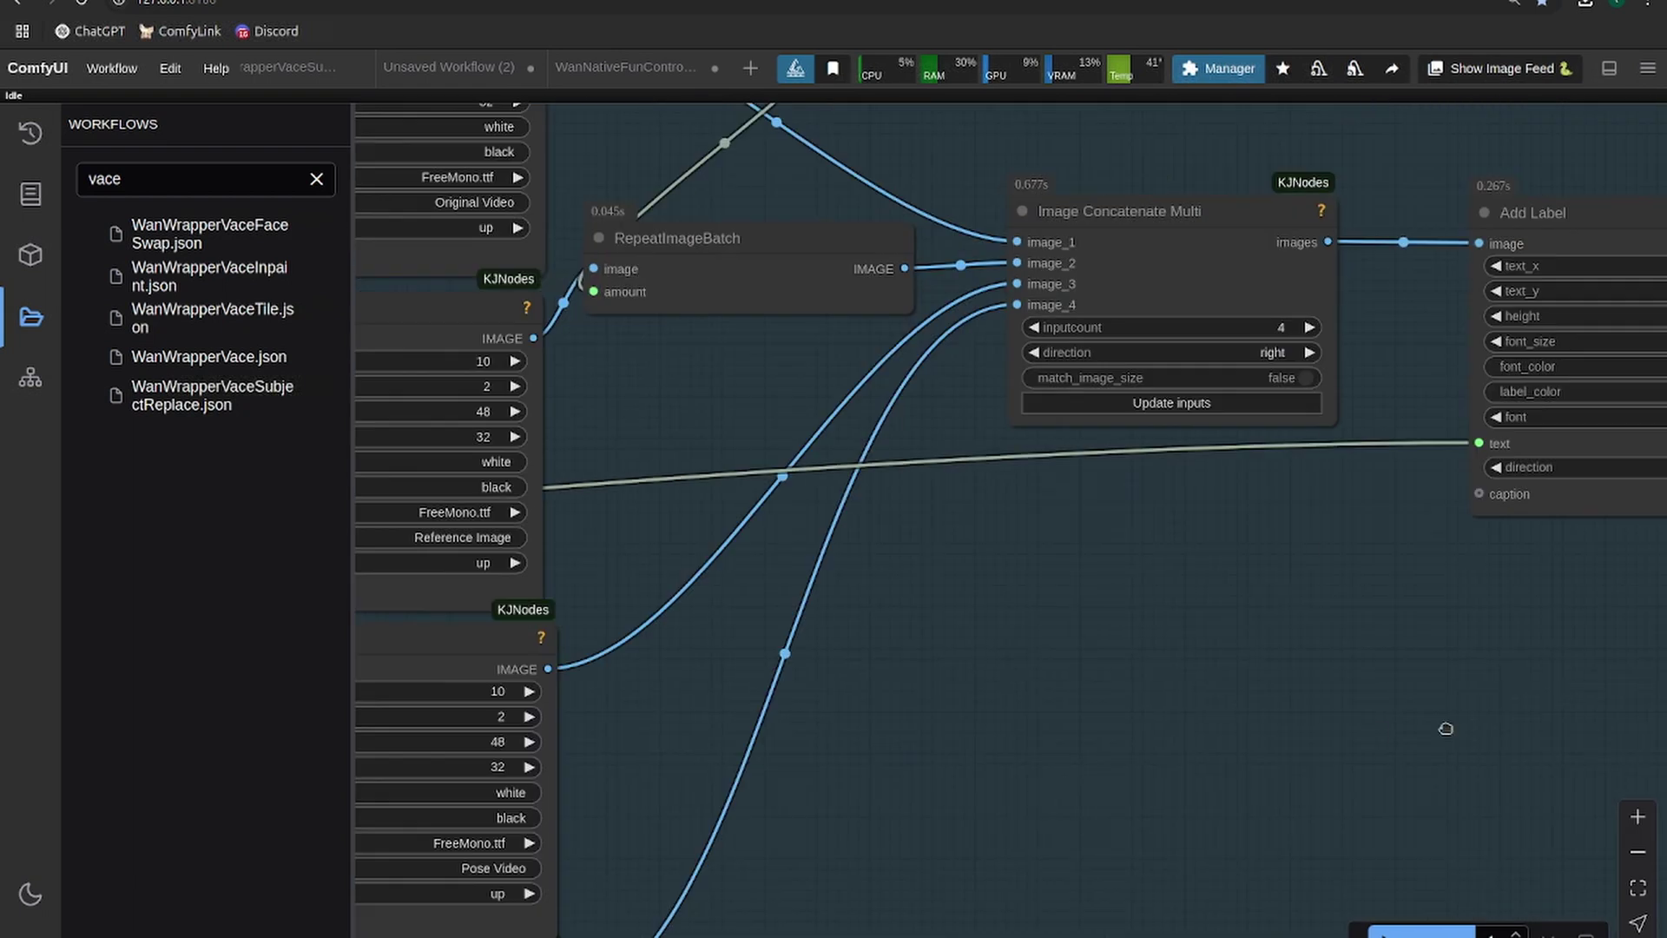
drag(974, 792, 1649, 475)
scroll(998, 669, down, 3)
drag(798, 731, 1544, 591)
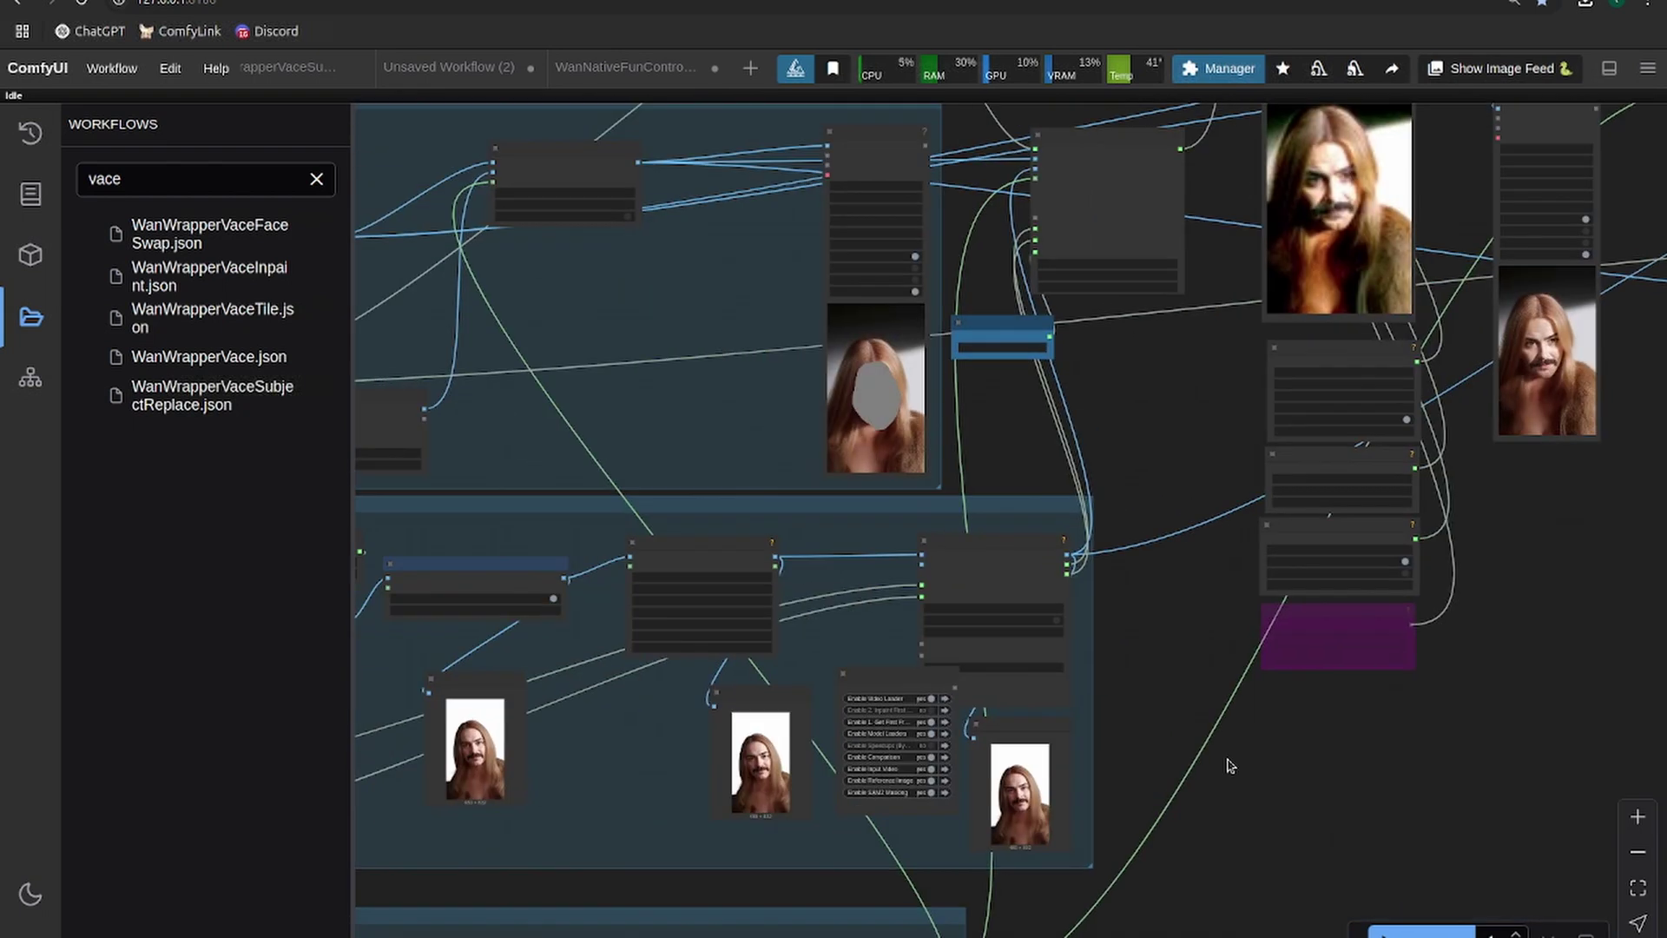
drag(1148, 844, 1629, 338)
drag(1095, 824, 1433, 493)
scroll(1109, 710, up, 5)
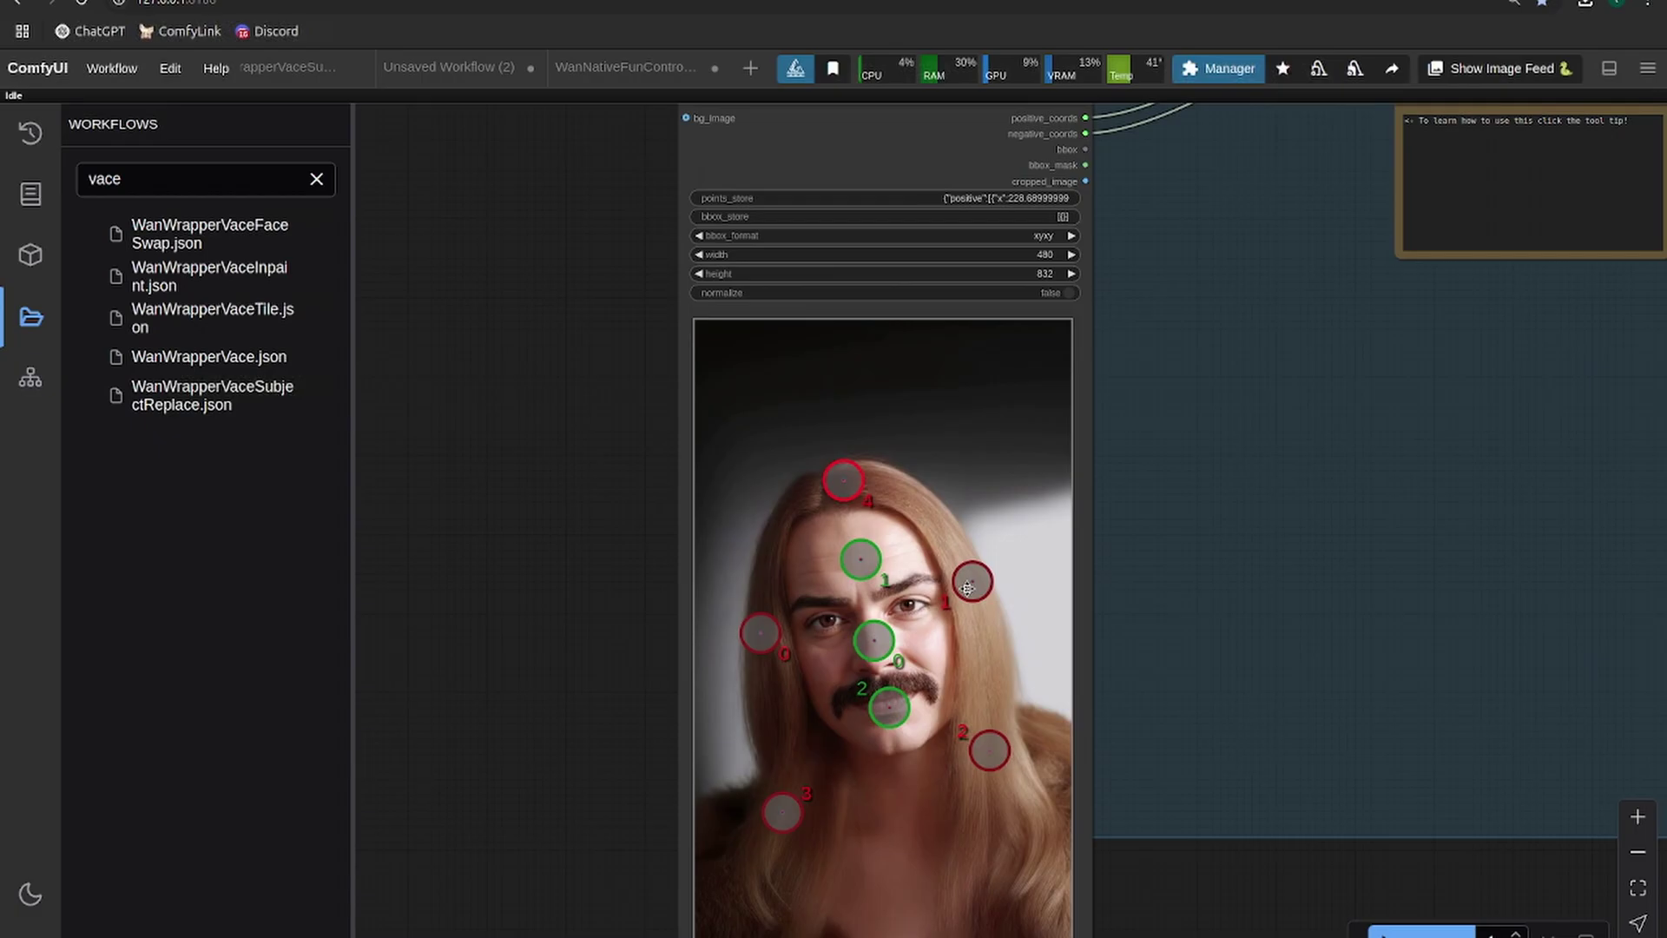
drag(968, 587, 1003, 568)
drag(844, 482, 846, 413)
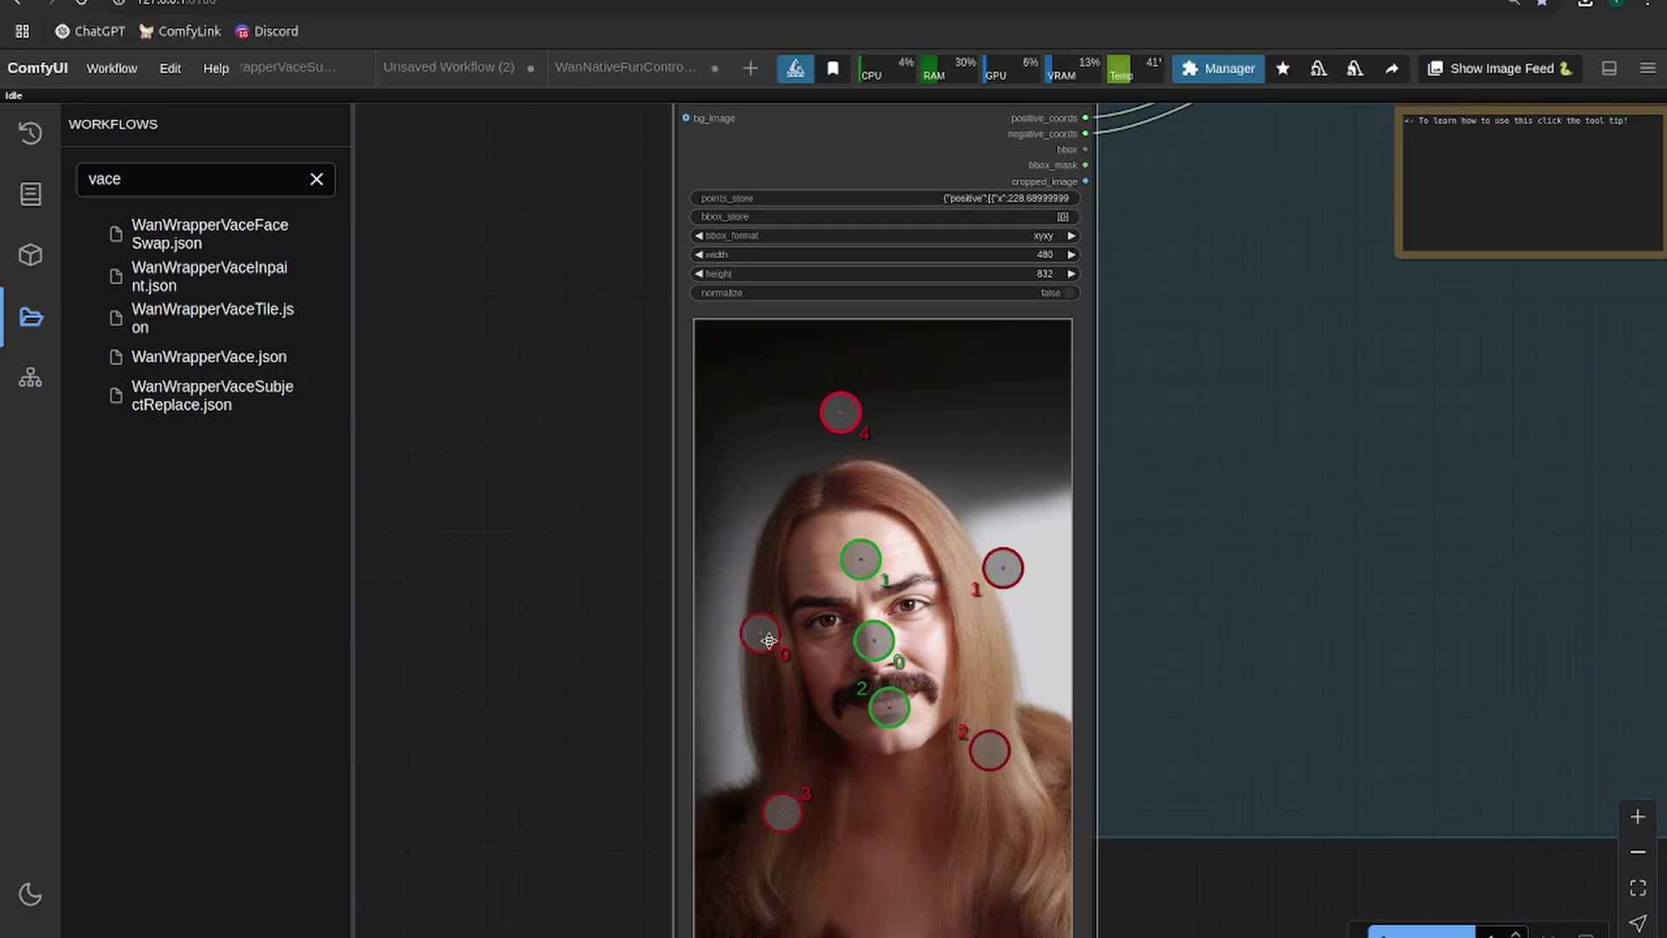
drag(769, 640, 727, 645)
drag(990, 751, 1048, 685)
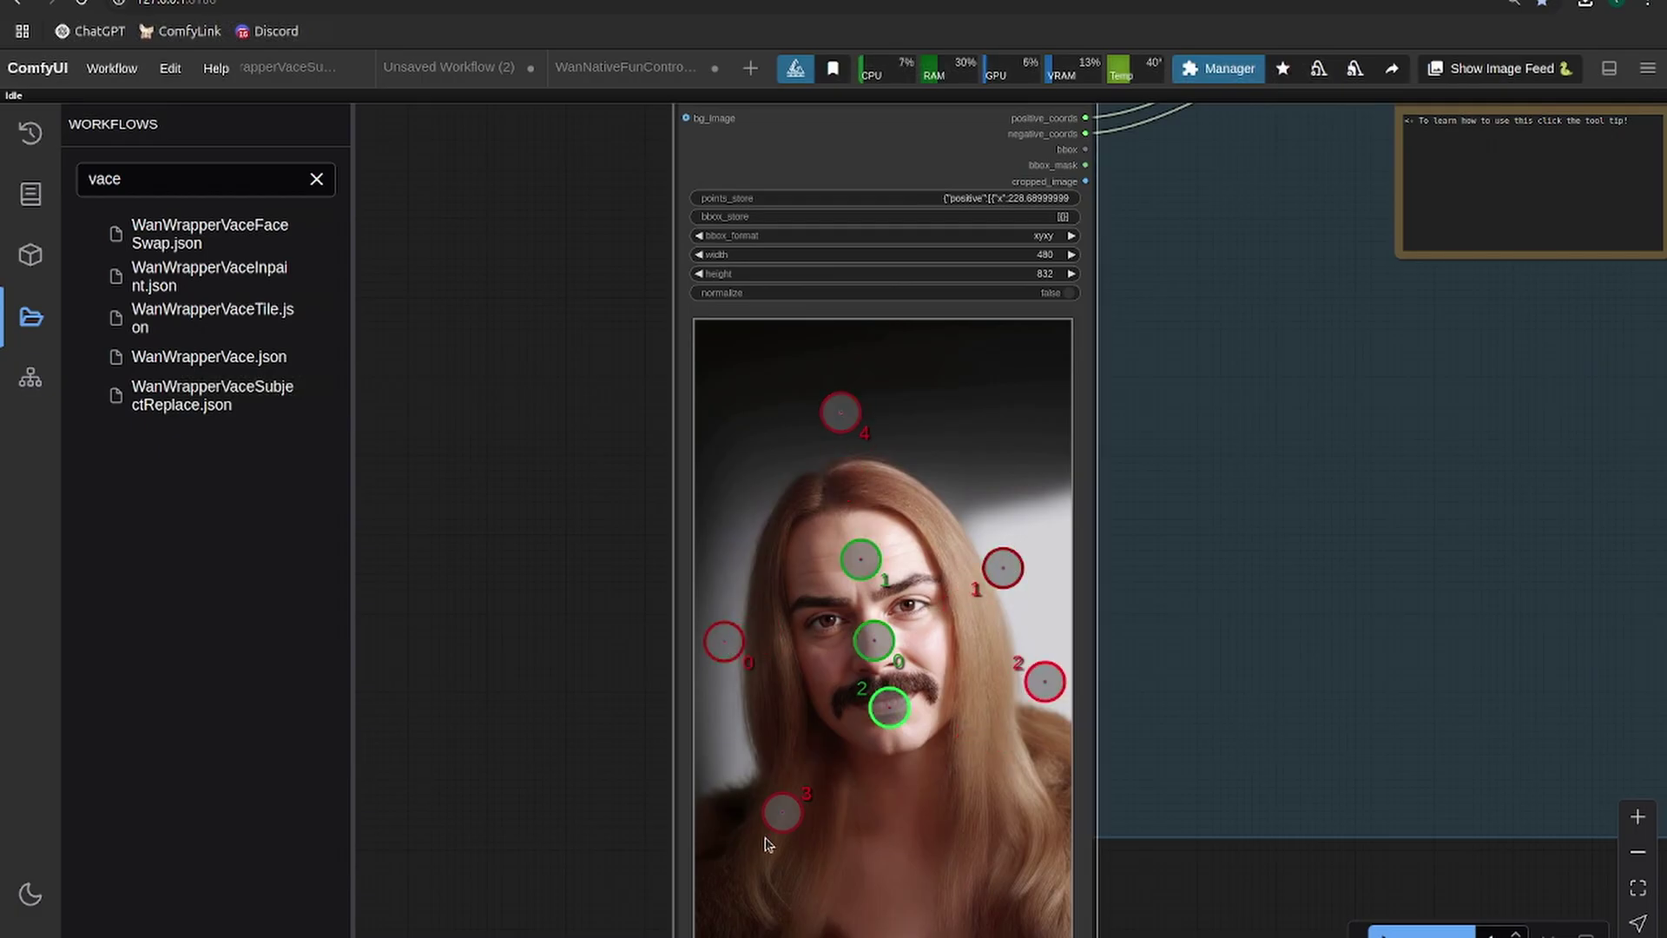
drag(782, 812, 713, 785)
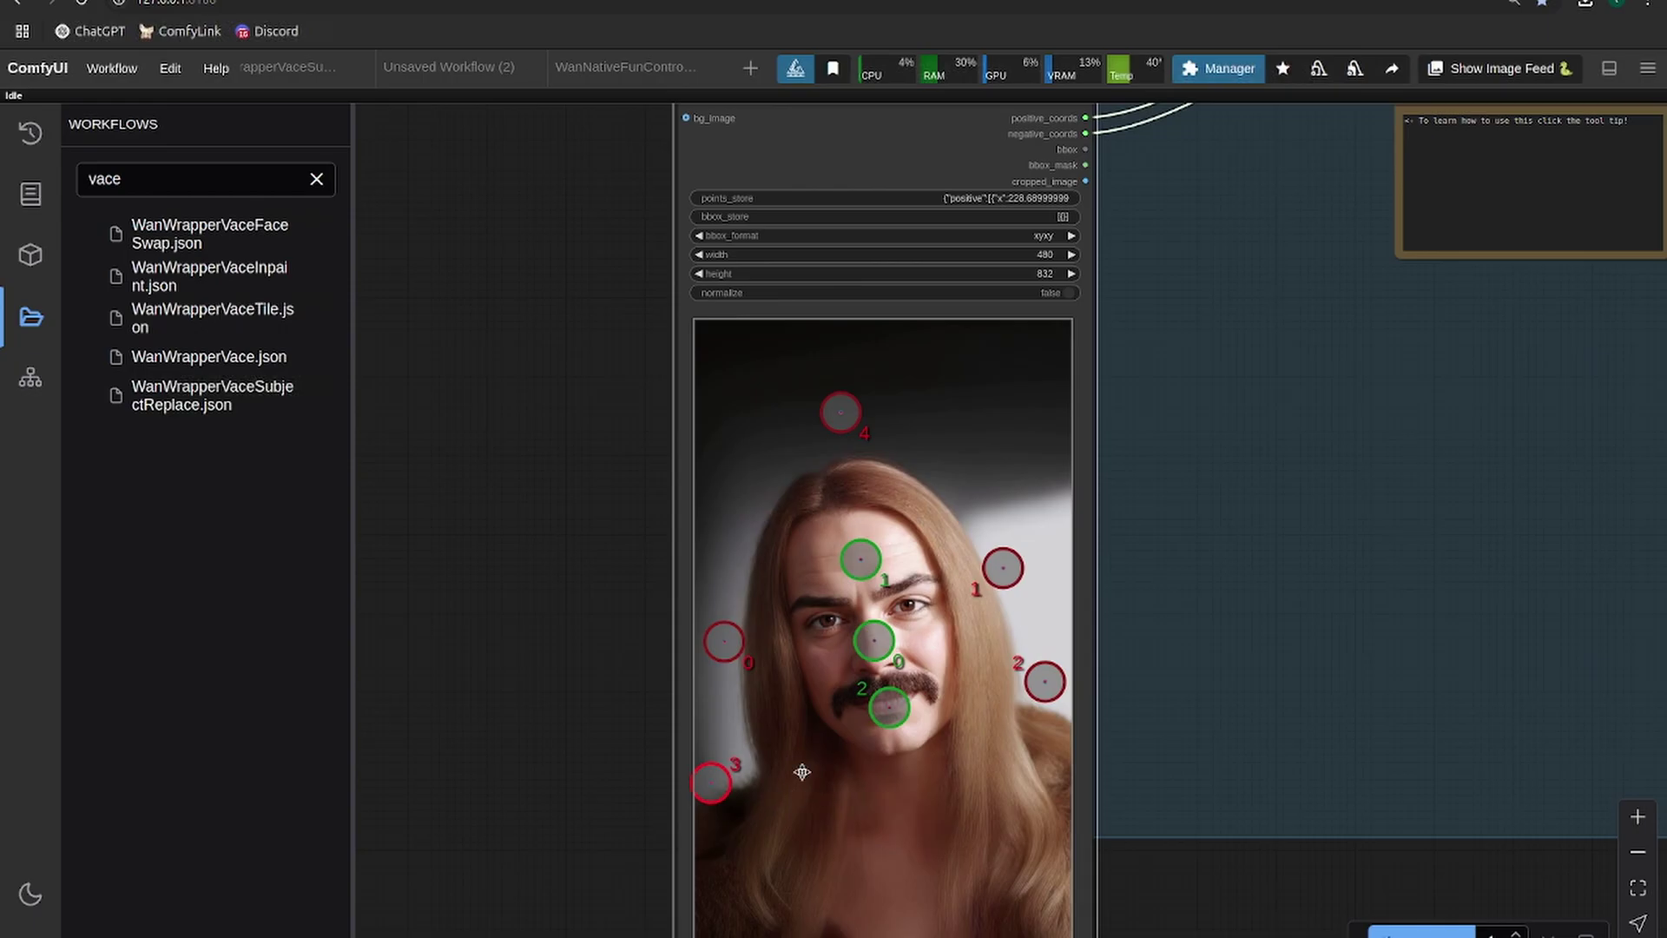
Step: Add four positive points on the hair, one on each side of the crown and one on each side near the chin
shift+click(780, 508)
scroll(1217, 465, down, 5)
scroll(1240, 513, up, 5)
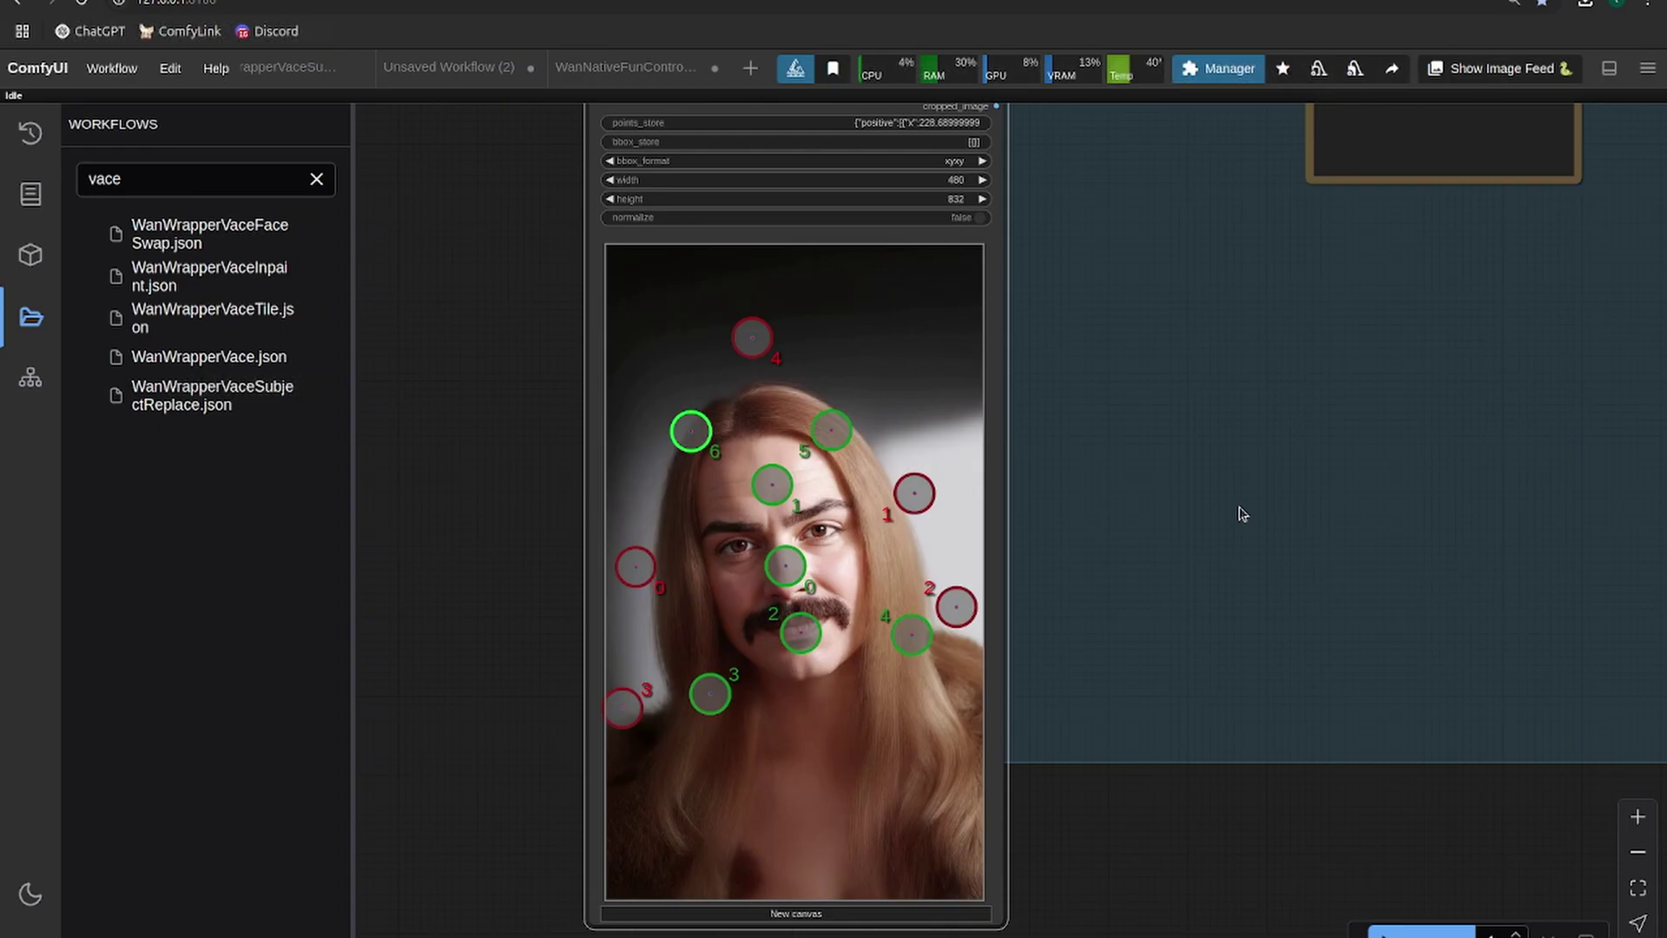
scroll(1248, 492, down, 1)
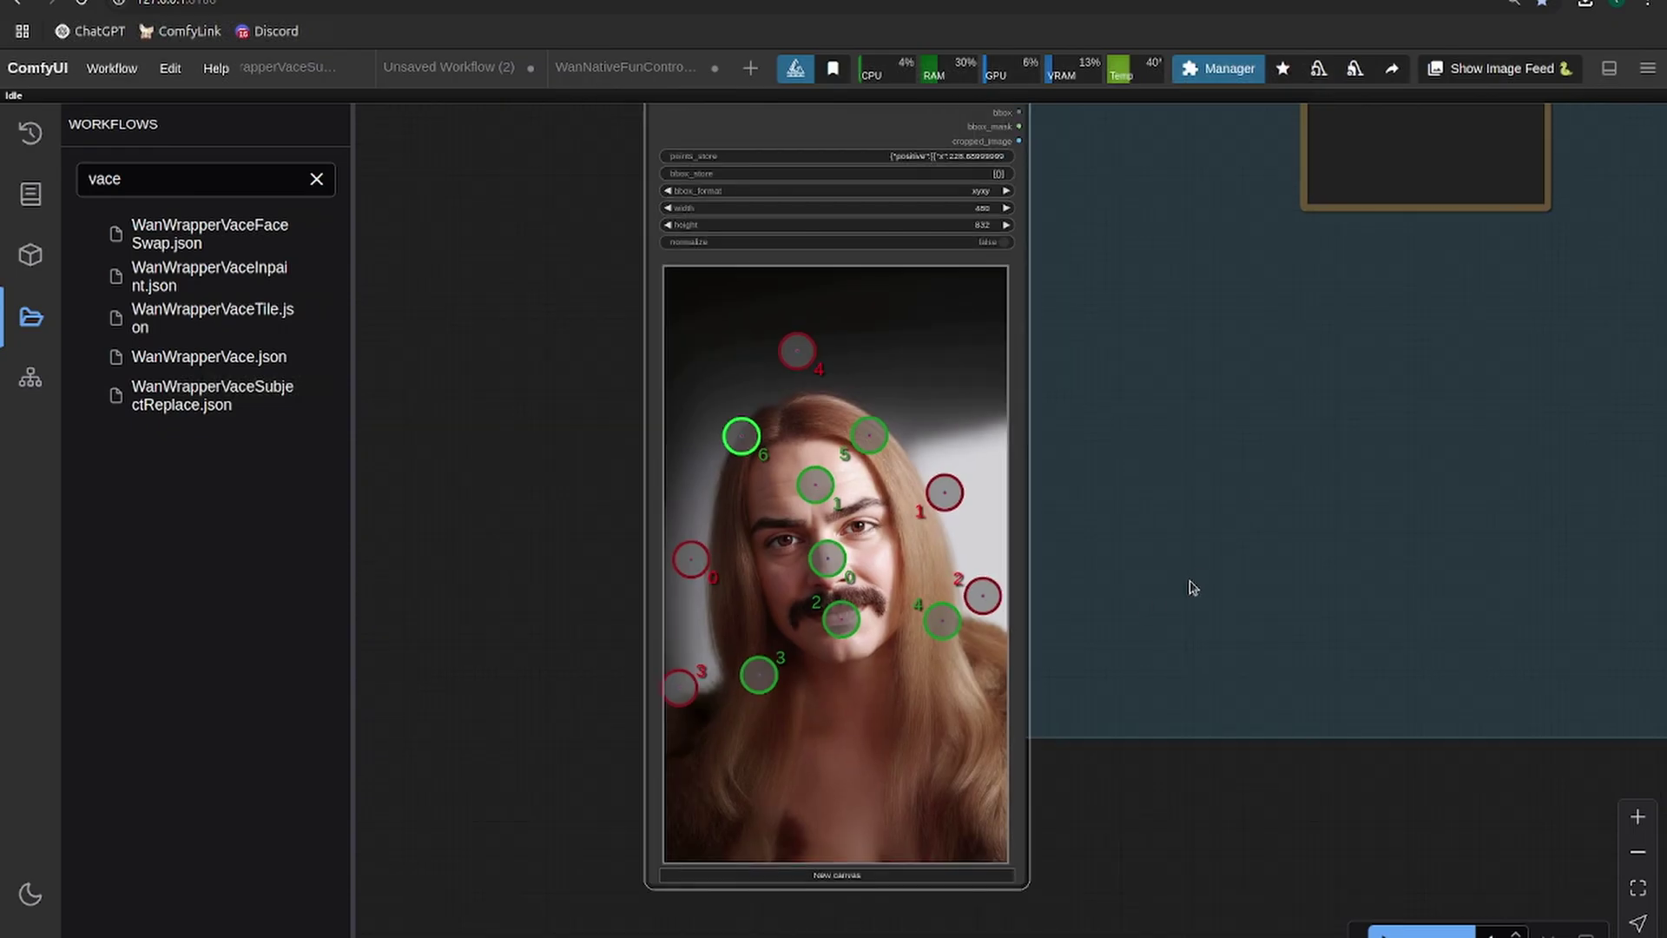
scroll(1188, 677, down, 5)
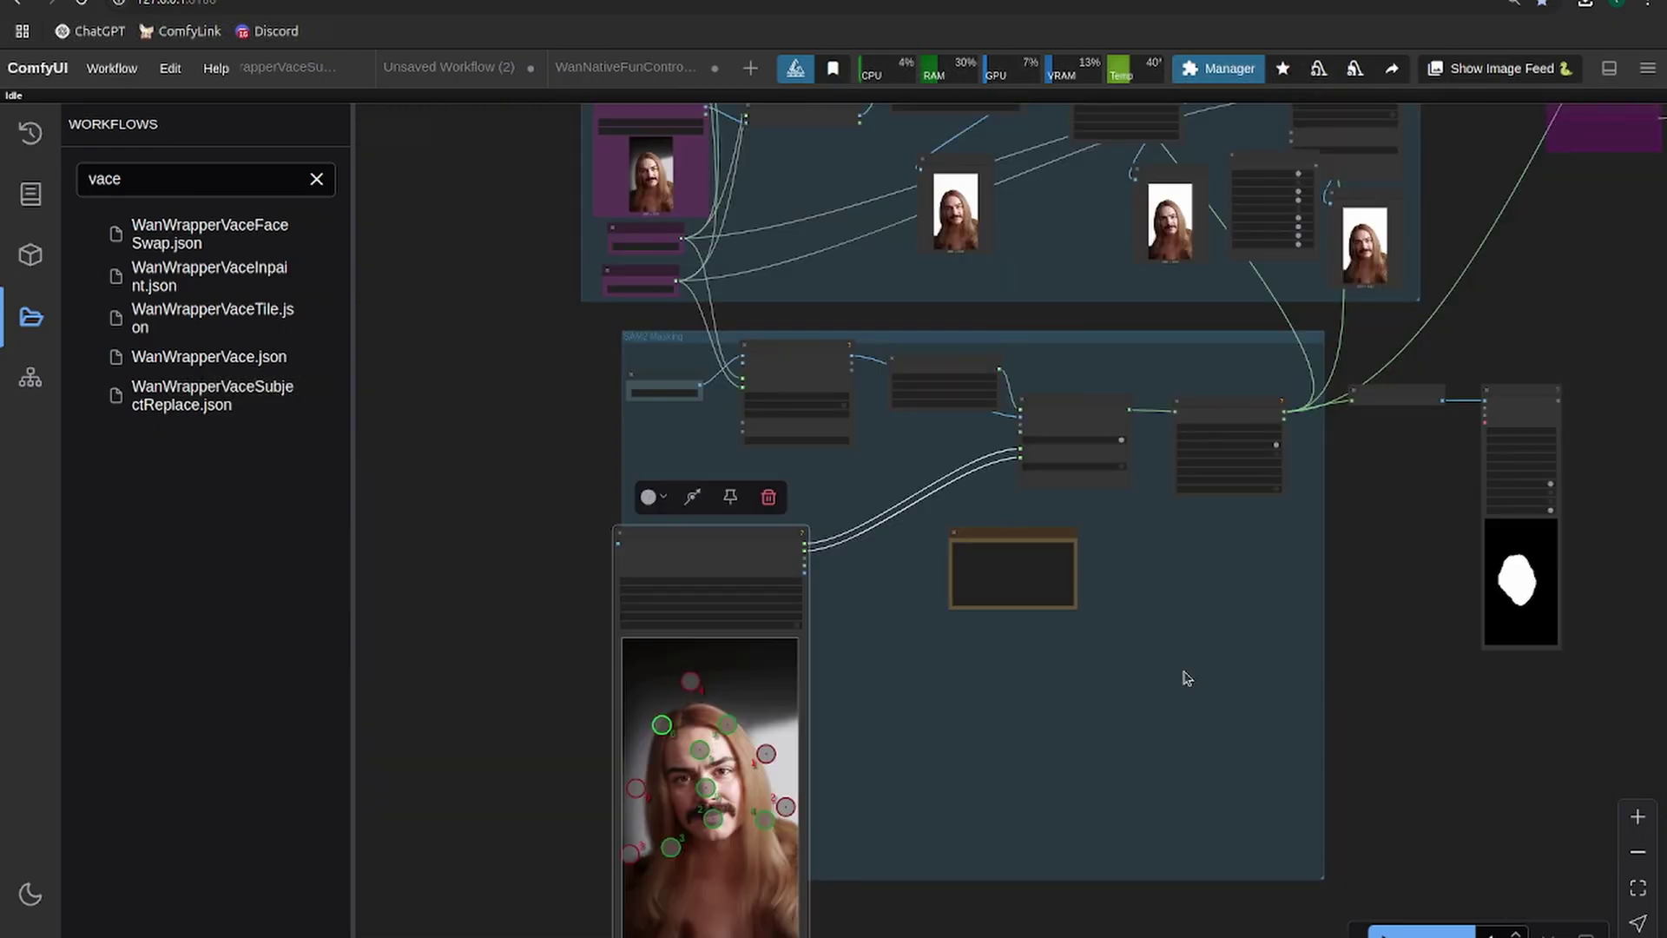